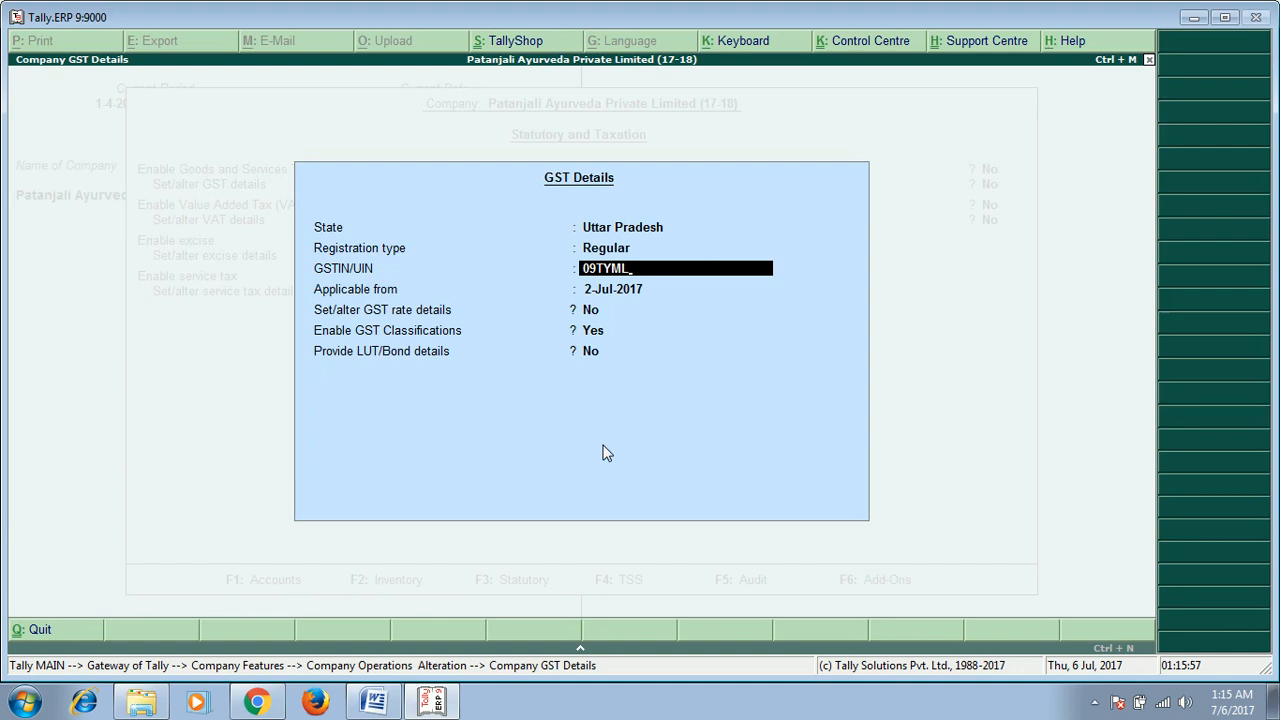
Step: Complete the company's GSTIN entry and dismiss the format warning
key(Return)
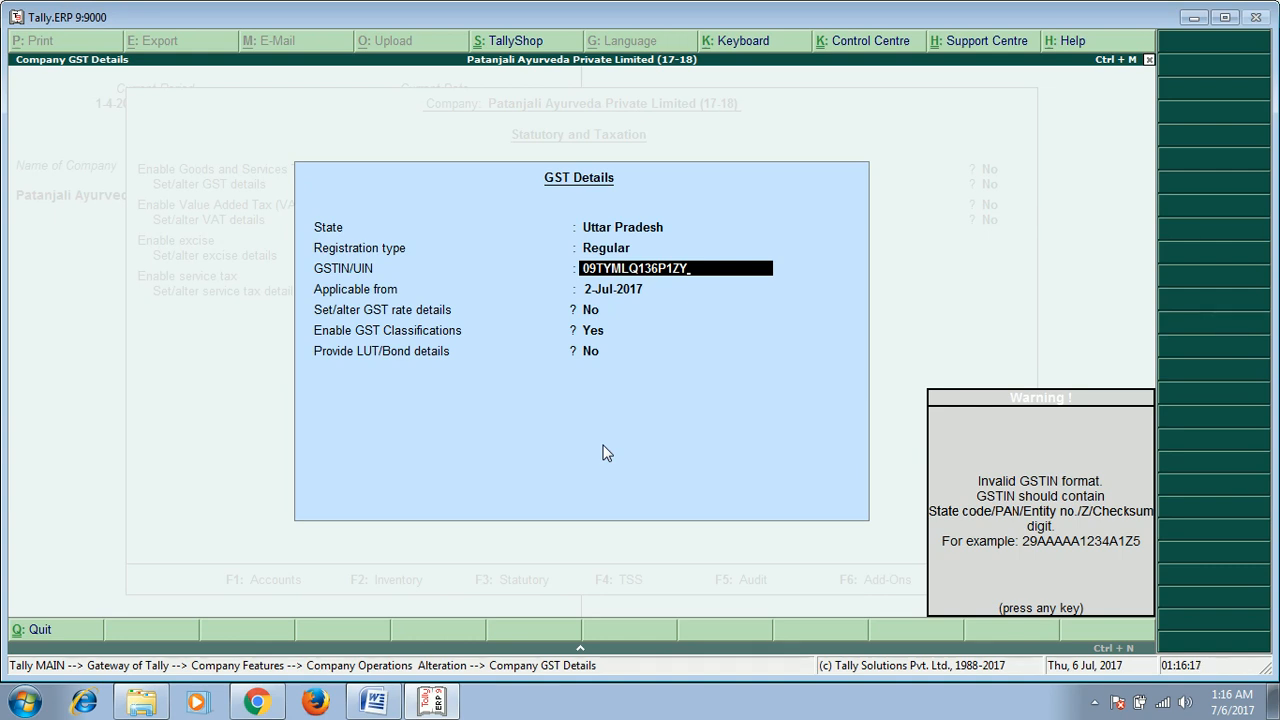
key(Return)
Step: Set the GST applicable-from date to 1-Jul-2017
text(0)
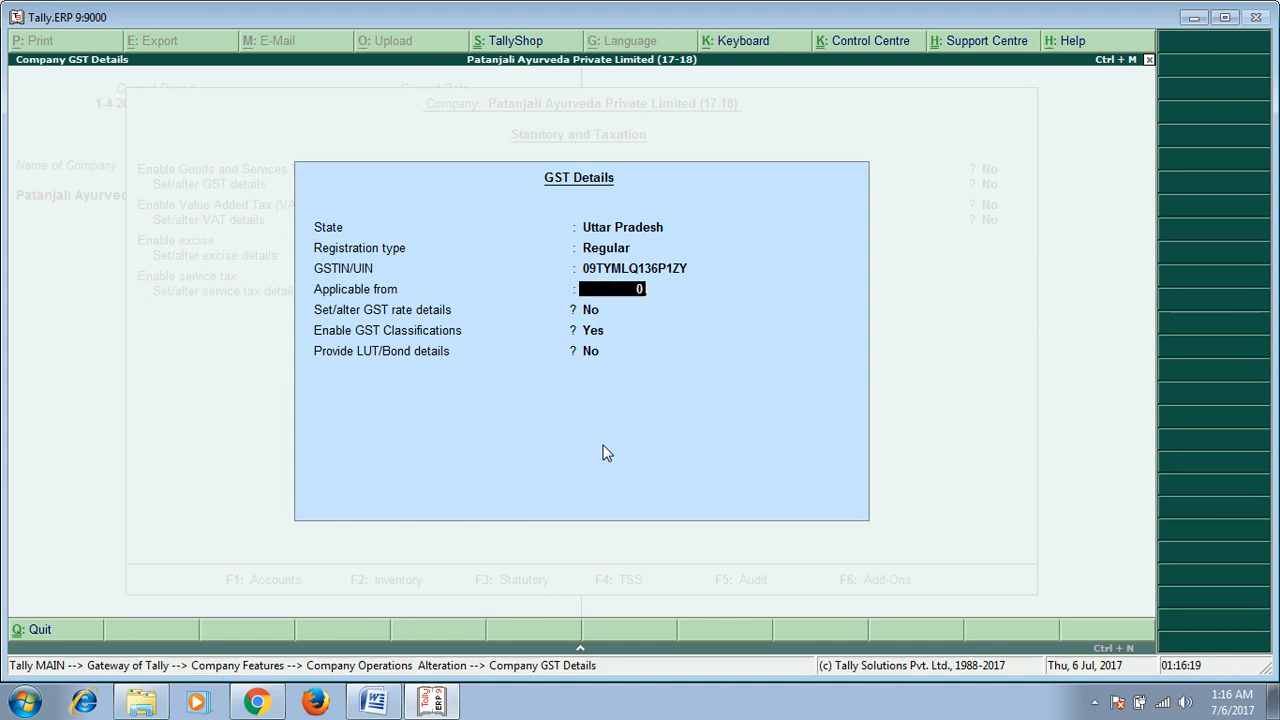
text(1)
text(-)
text(ju)
text(l-17)
key(Return)
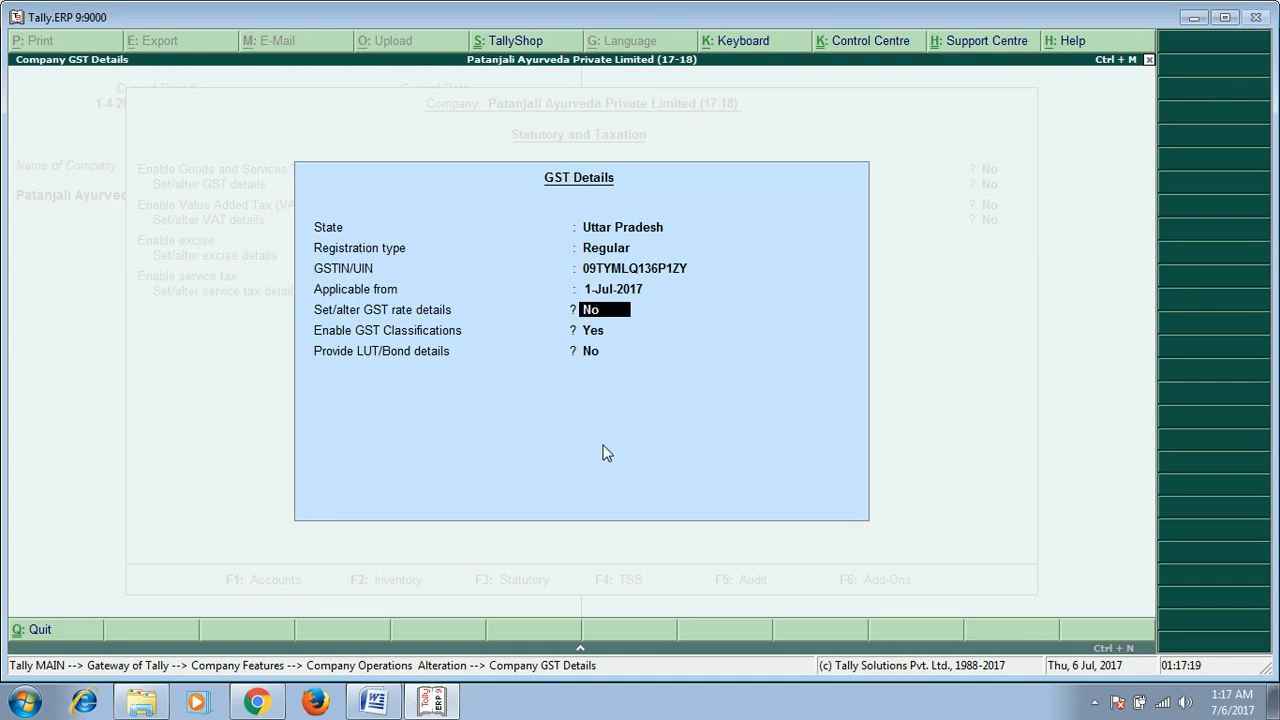
Step: Turn on Set/alter GST rate details to open the tax rate details
key(Return)
key(Return)
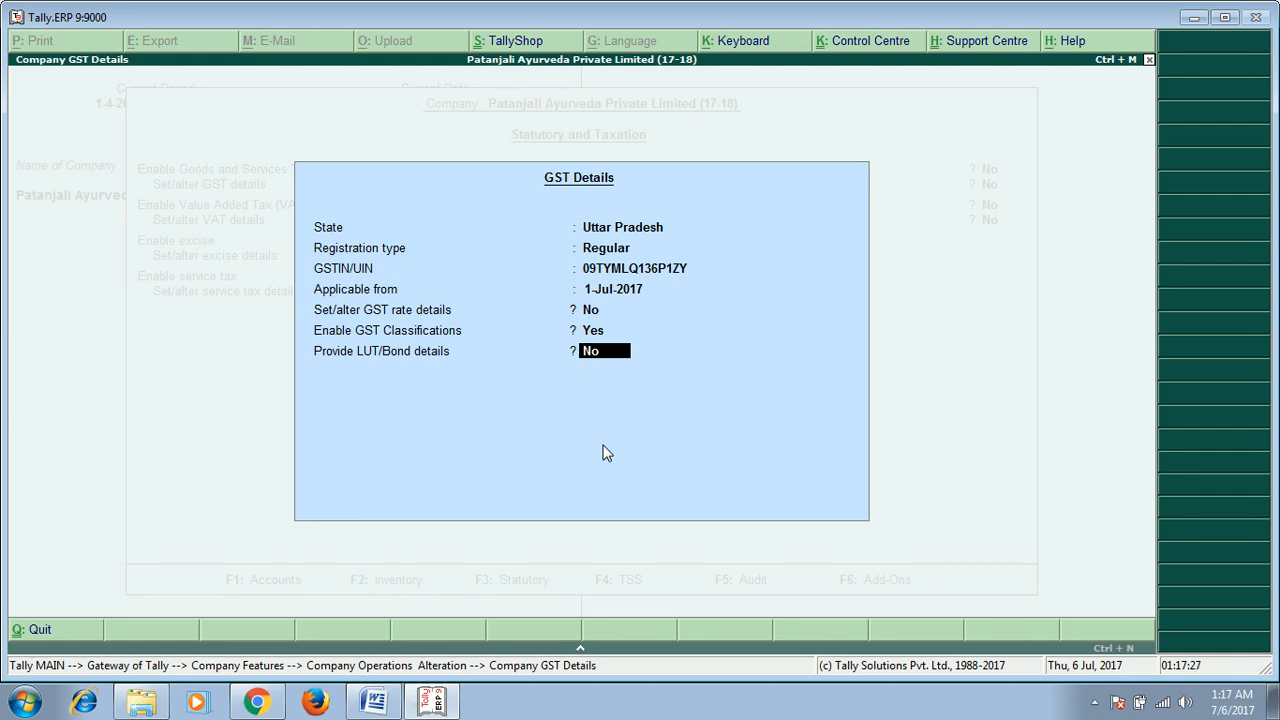
key(BackSpace)
key(BackSpace)
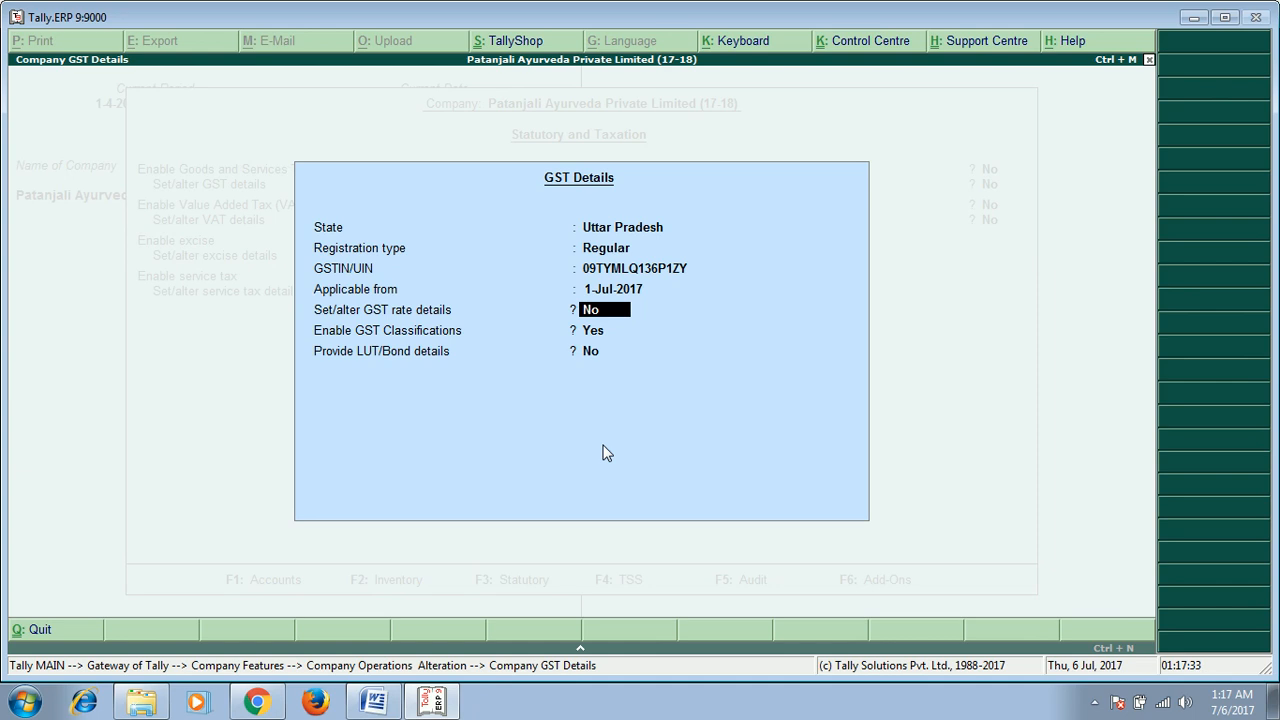
text(y)
key(Return)
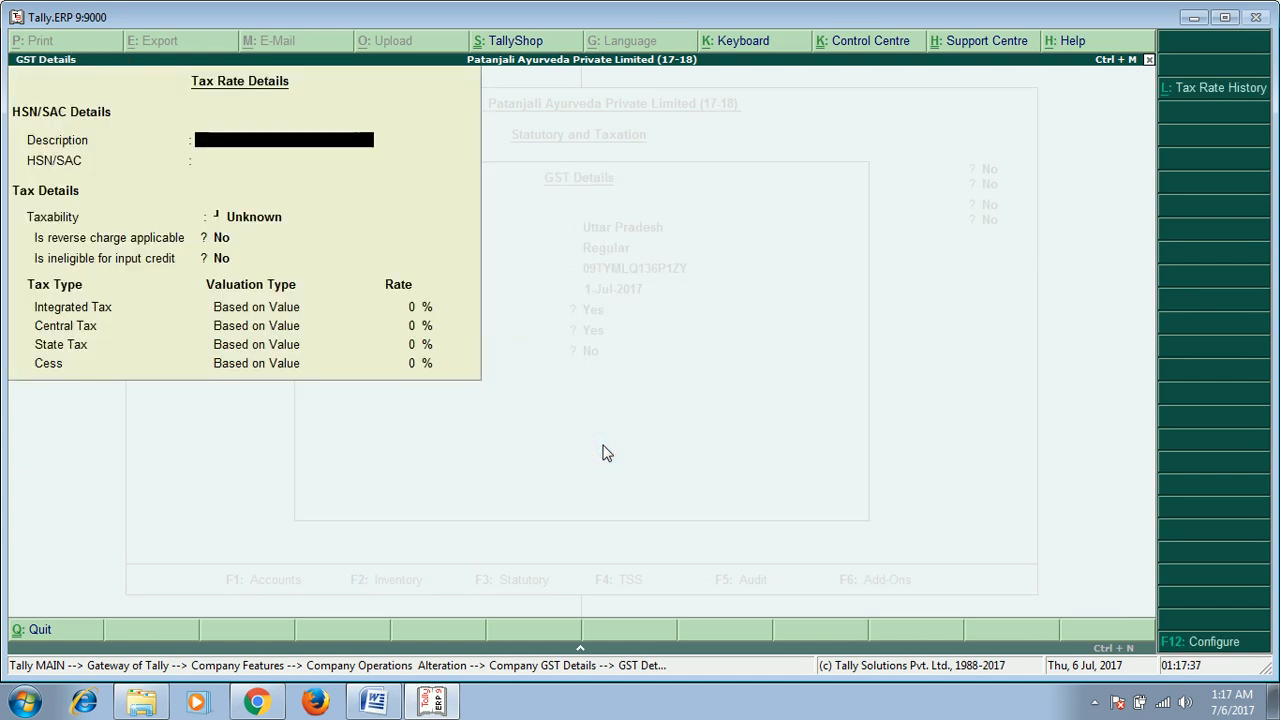
Step: Set all five tax rate configuration options to No
key(F12)
text(n)
key(Return)
text(n)
key(Return)
text(n)
key(Return)
text(n)
key(Return)
text(n)
key(Return)
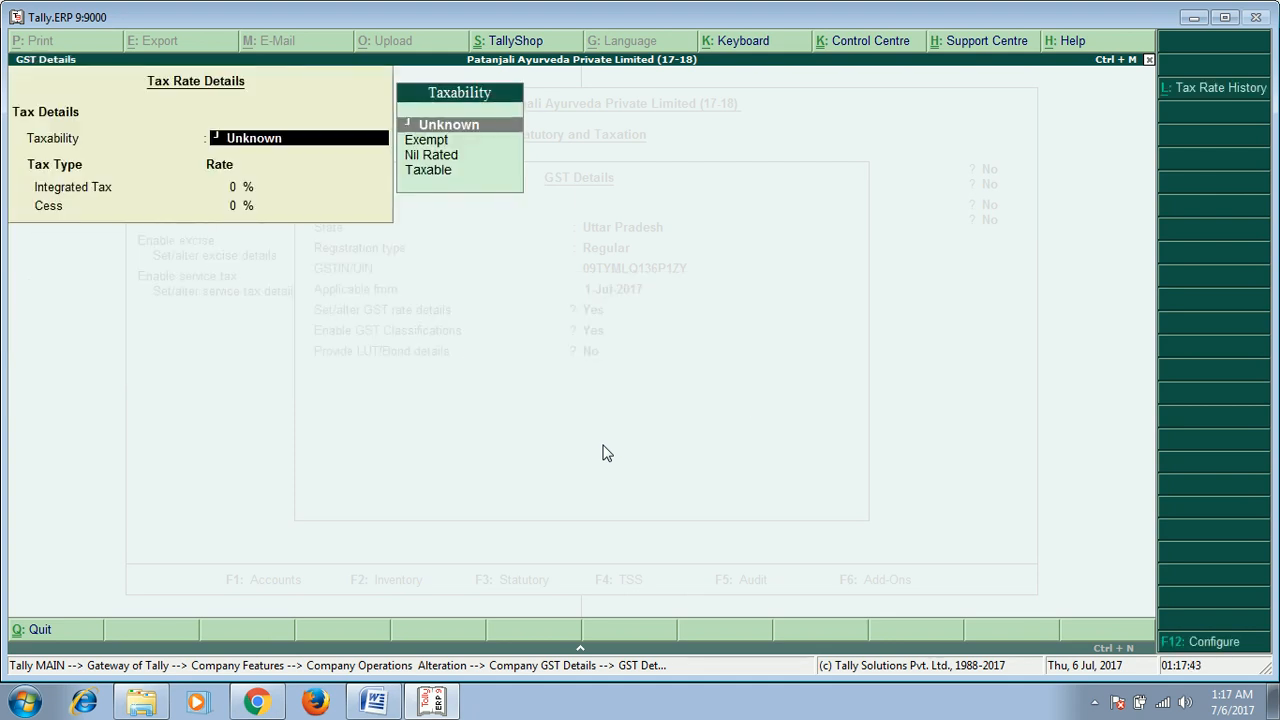
Step: Reopen the tax rate details and enable all five configuration options, from HSN/SAC details to all GST tax types
key(Escape)
key(Escape)
key(y)
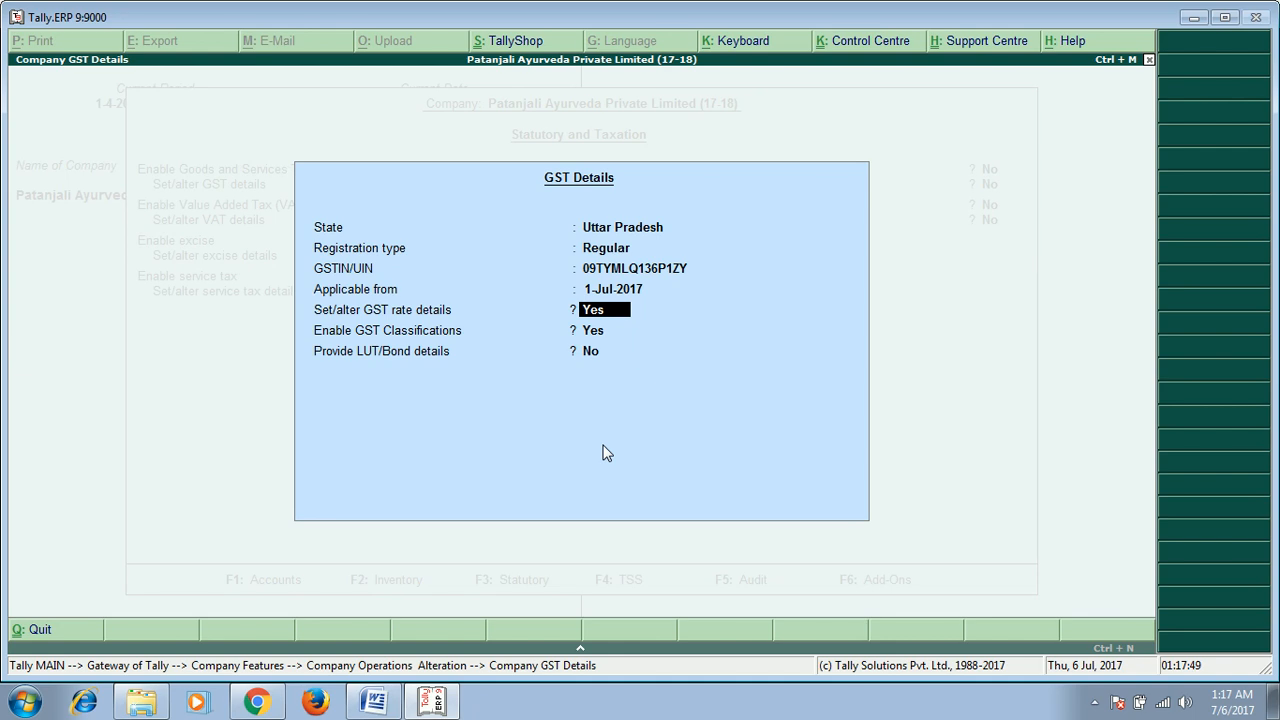
key(Return)
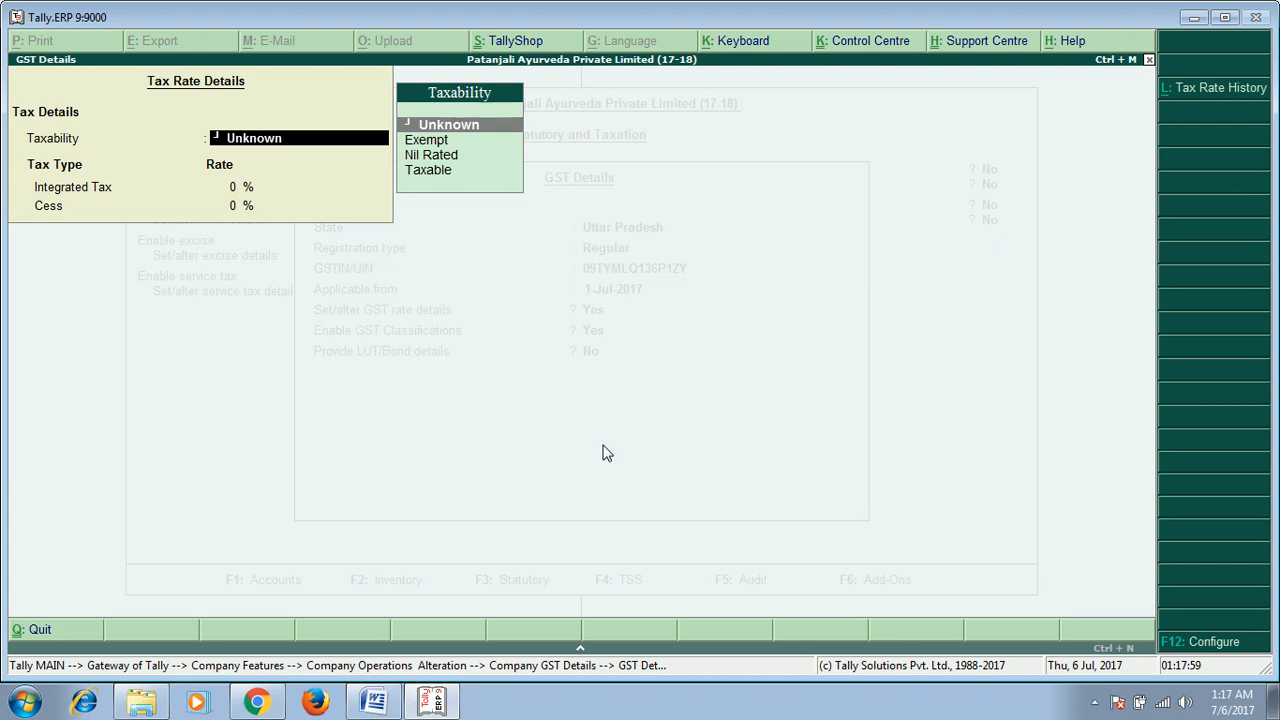
click(1198, 648)
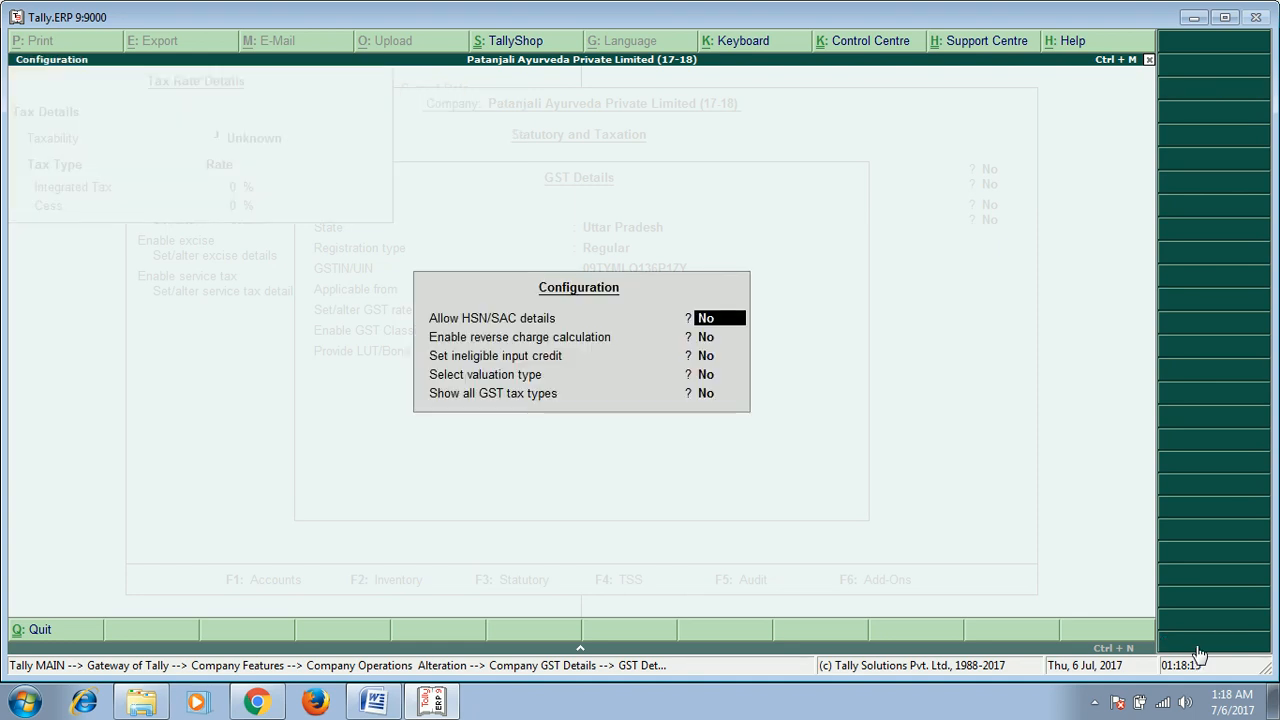
text(y)
key(Return)
text(y)
key(Return)
text(y)
key(Return)
text(y)
key(Return)
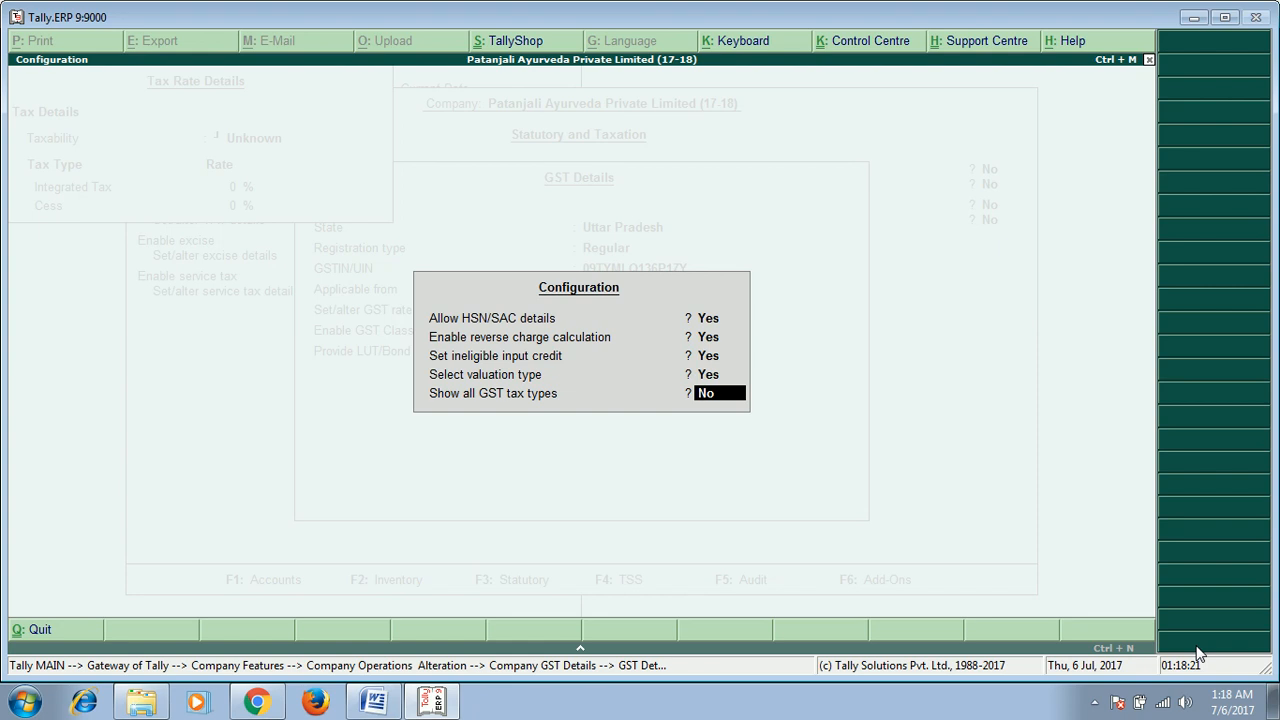
text(y)
key(Return)
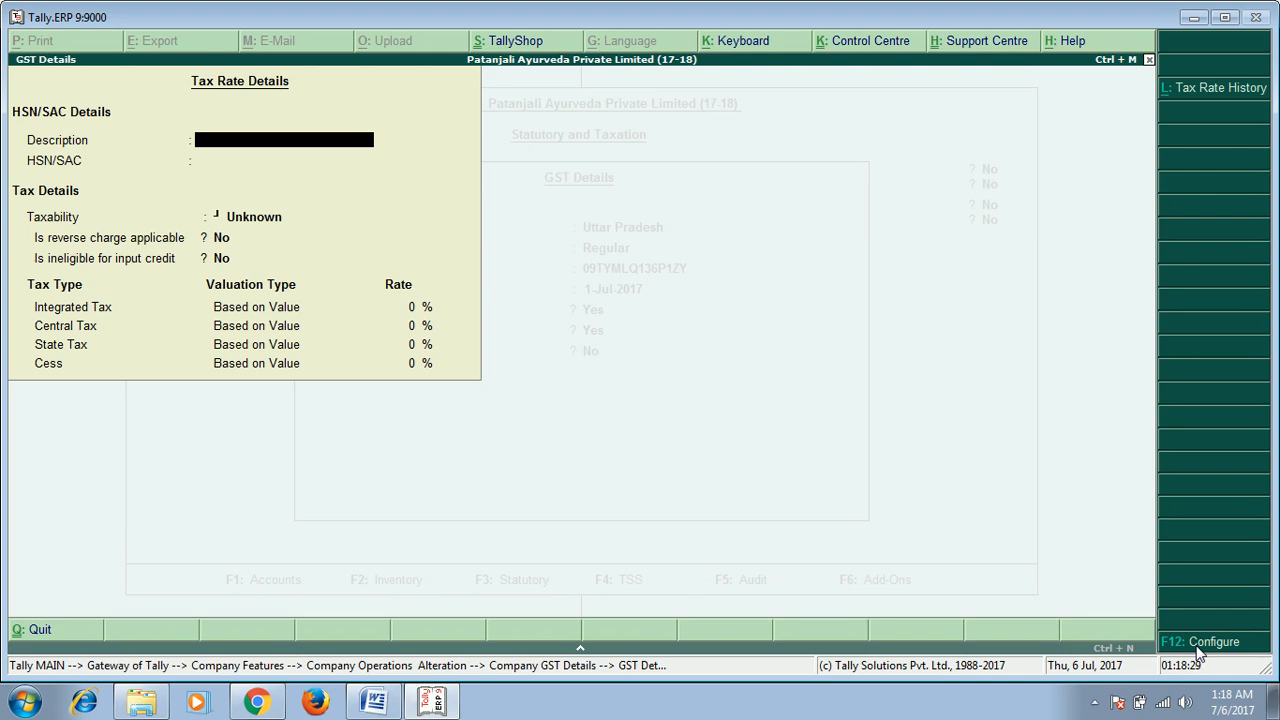
Step: Enter the description Braded Television and the HSN/SAC code 89764534
text(El)
key(BackSpace)
key(BackSpace)
text(TV Braded)
key(Delete)
key(Delete)
text(t)
key(BackSpace)
text(Tel)
text(evis)
text(ui)
key(BackSpace)
text(ion)
key(Return)
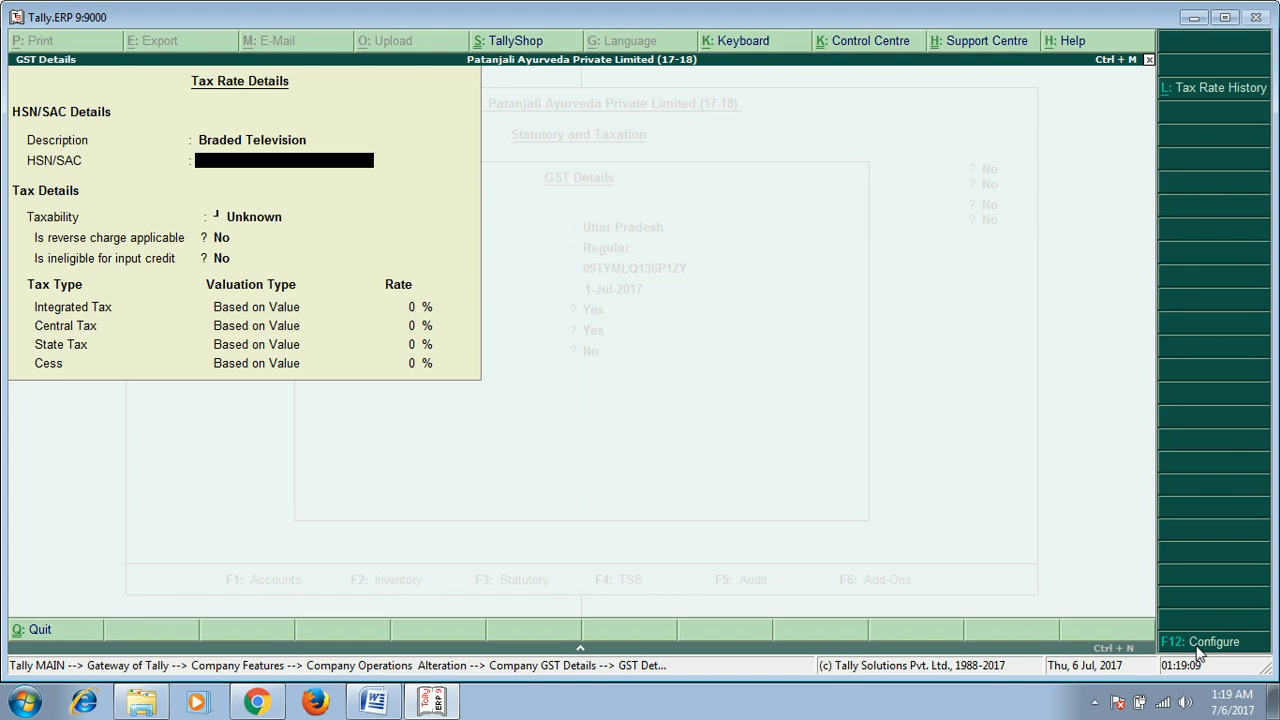
text(89764534)
key(Return)
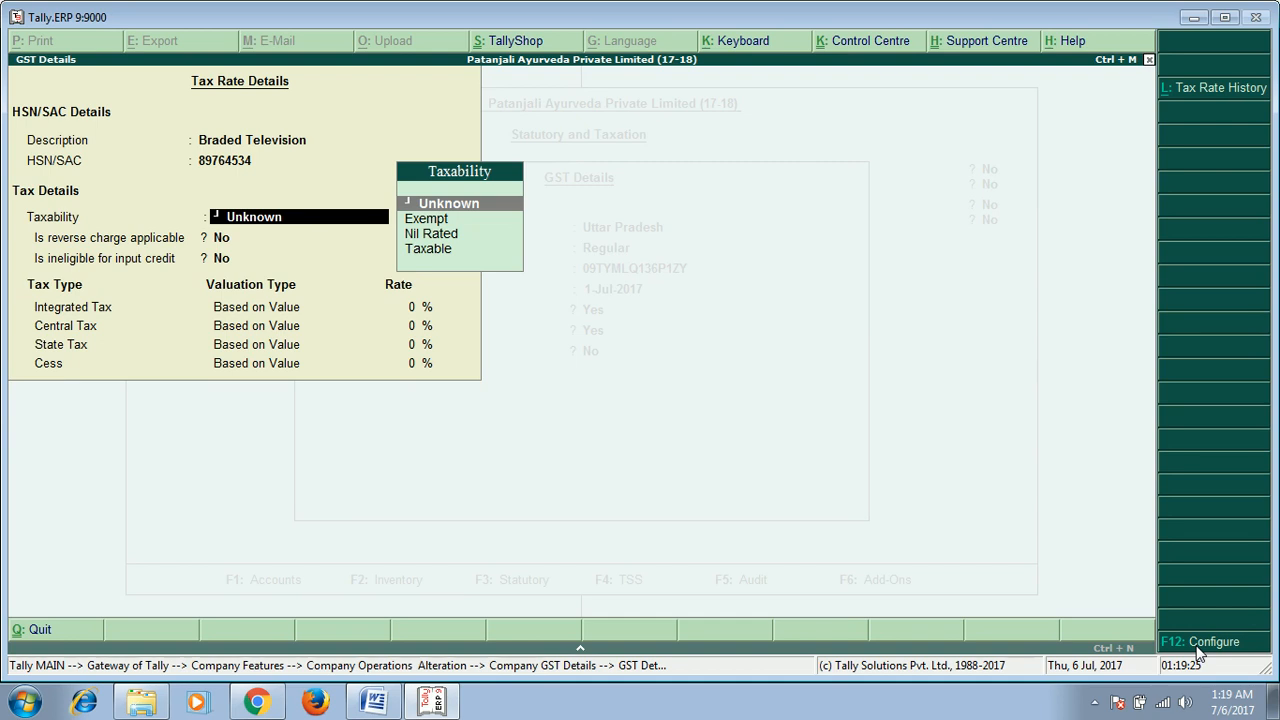
Step: Set the taxability to Exempt and reopen the tax rate details
key(Down)
key(Down)
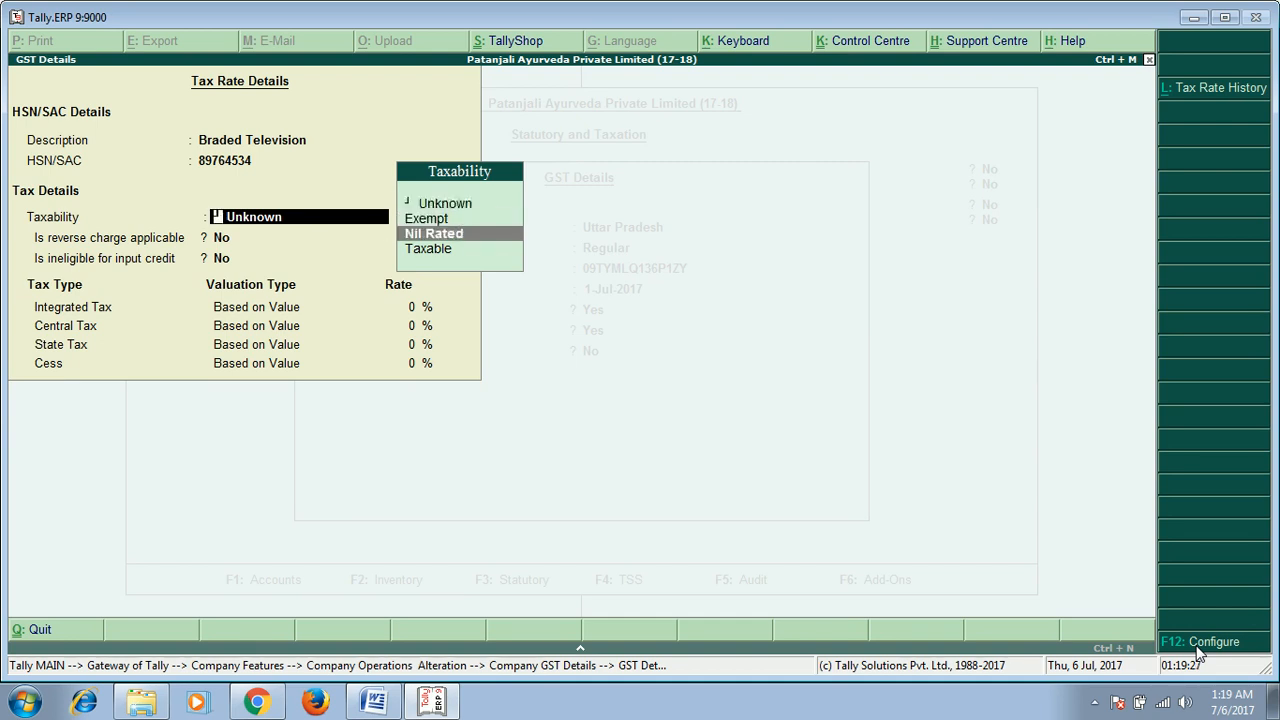
key(Down)
key(Up)
key(Up)
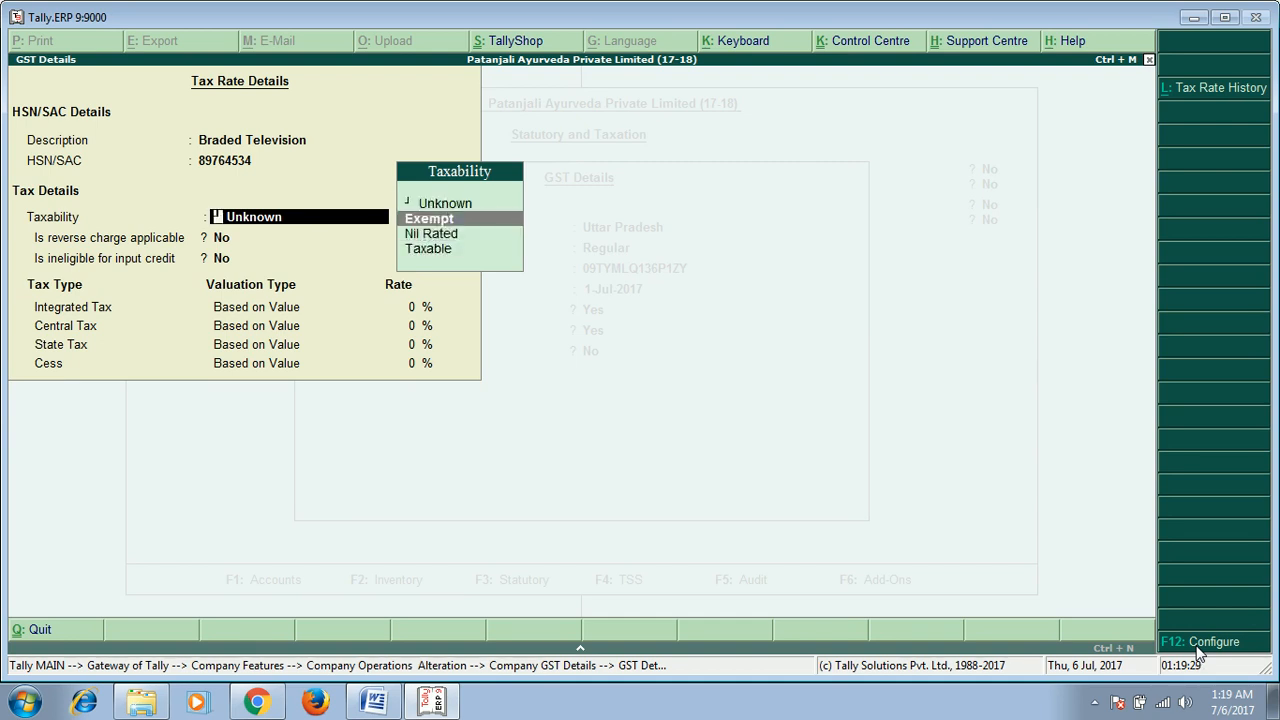
key(Escape)
key(Up)
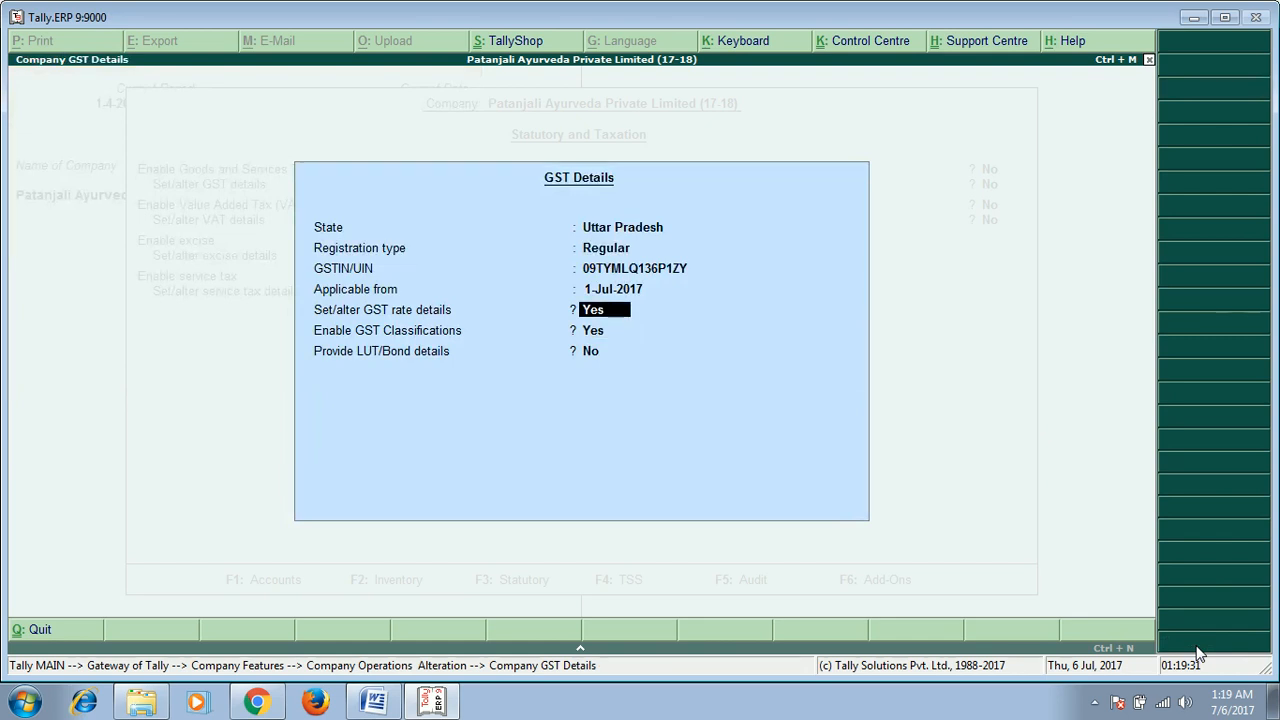
key(Return)
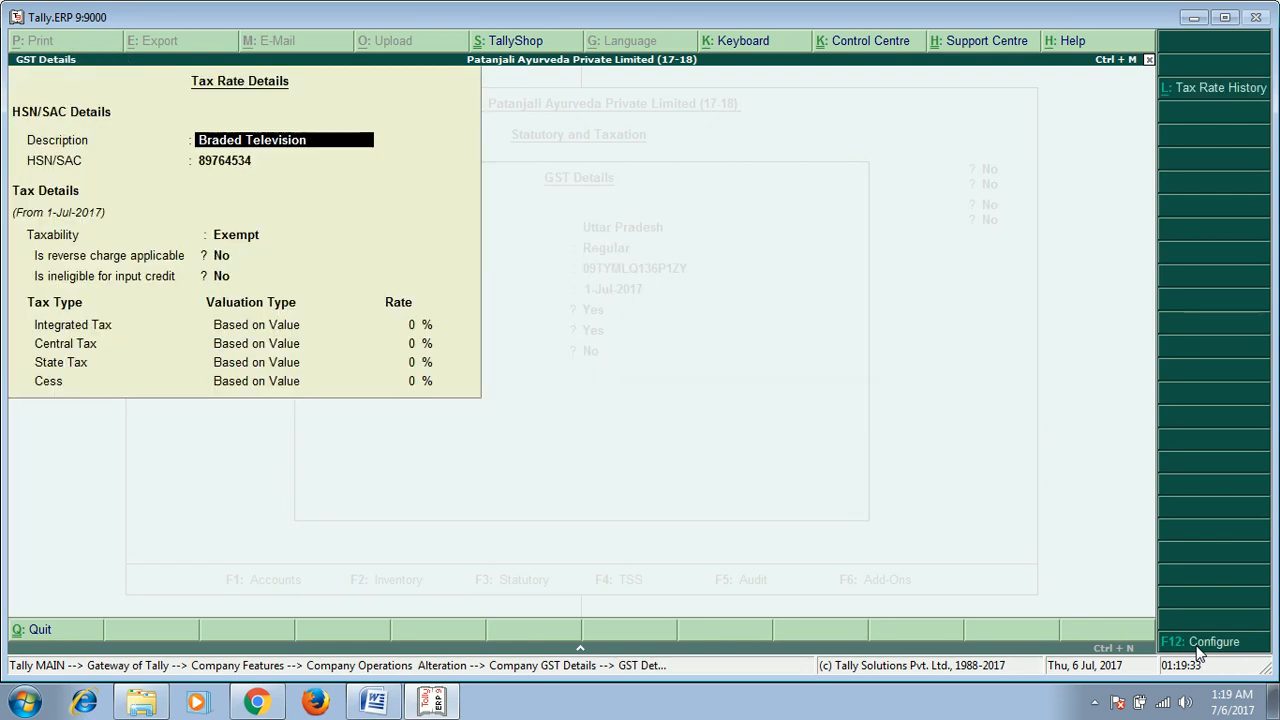
Step: Change the taxability to Taxable
key(Return)
key(Return)
key(Down)
key(Down)
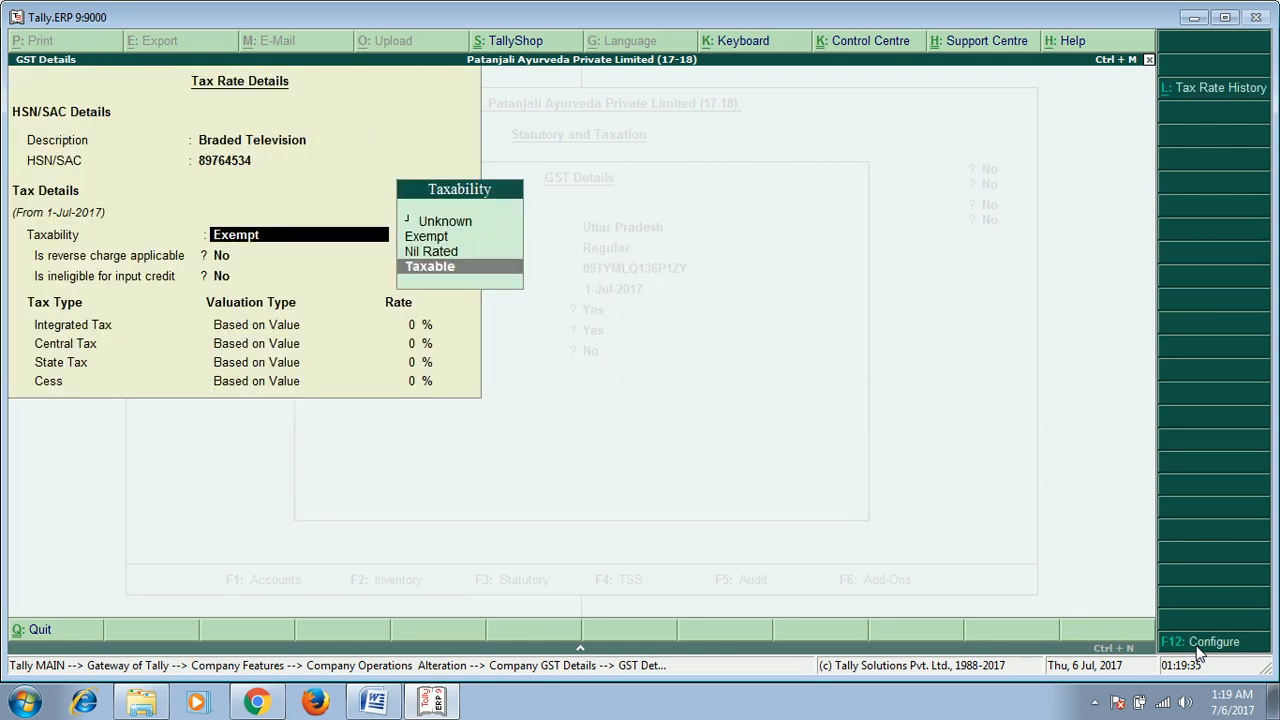
key(Return)
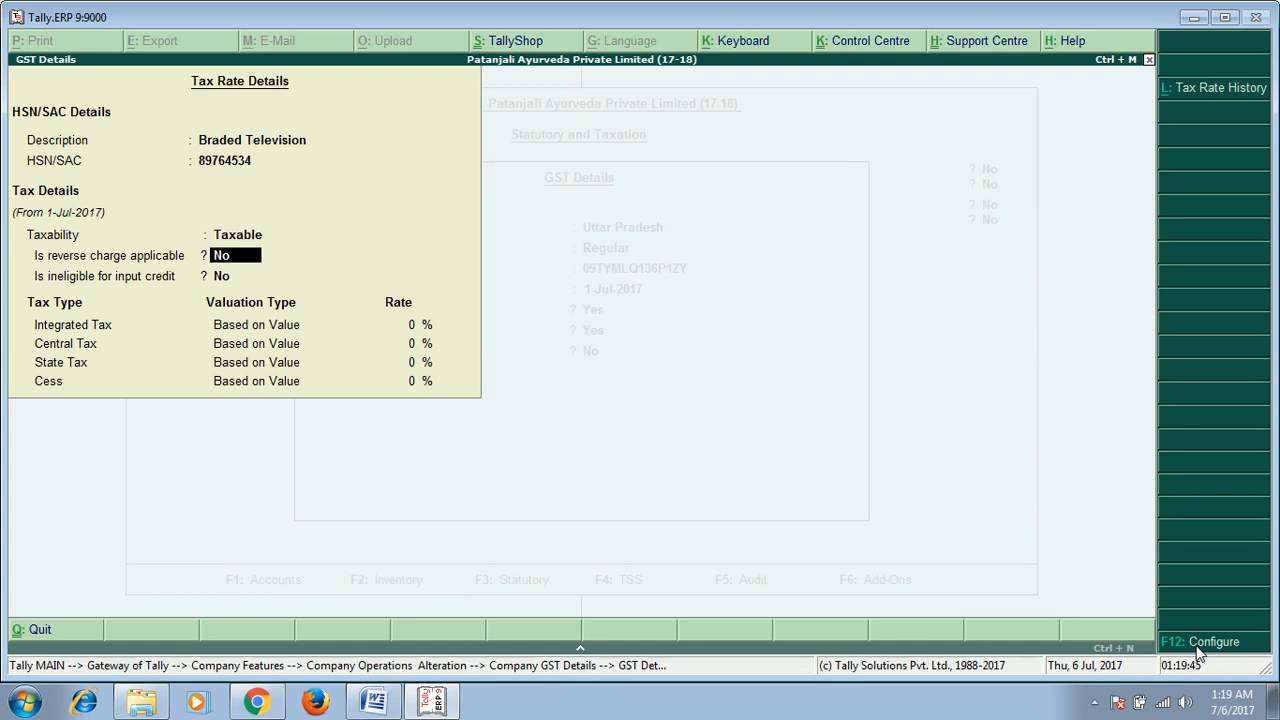
Step: Keep reverse charge and ineligible input credit at No and set the integrated tax rate to 12%
key(Return)
key(Up)
key(Return)
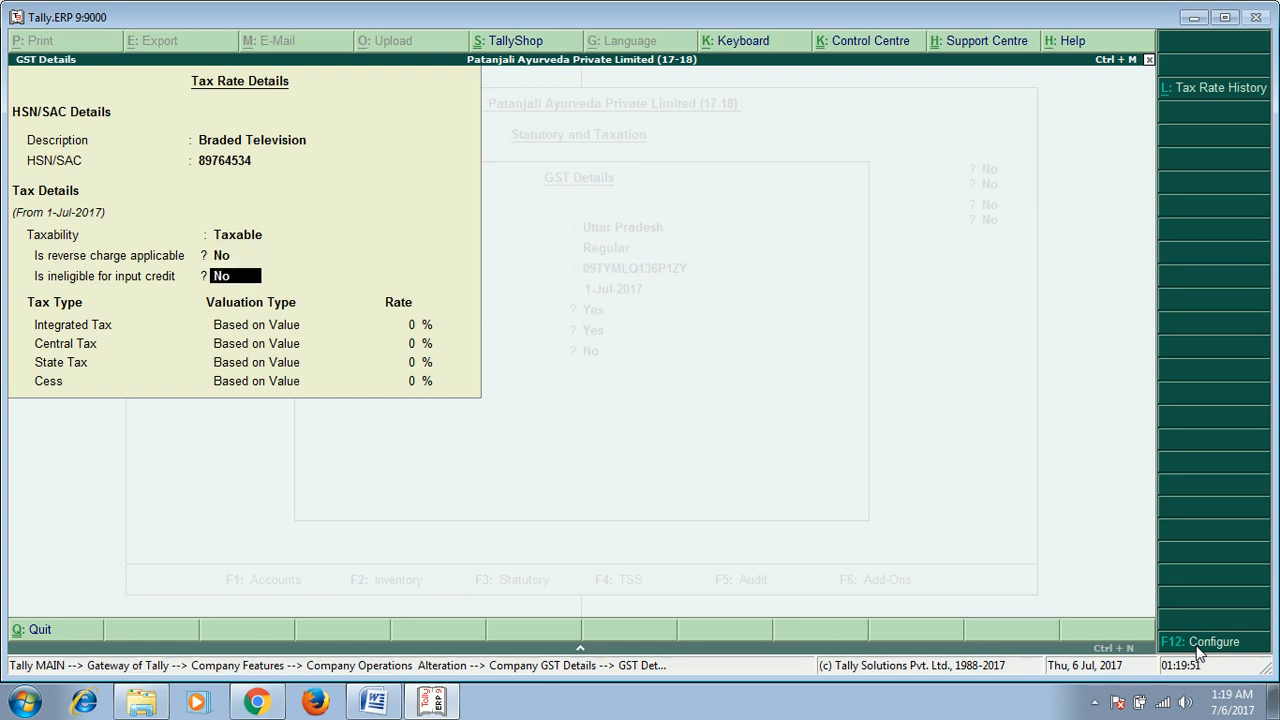
key(Return)
text(12)
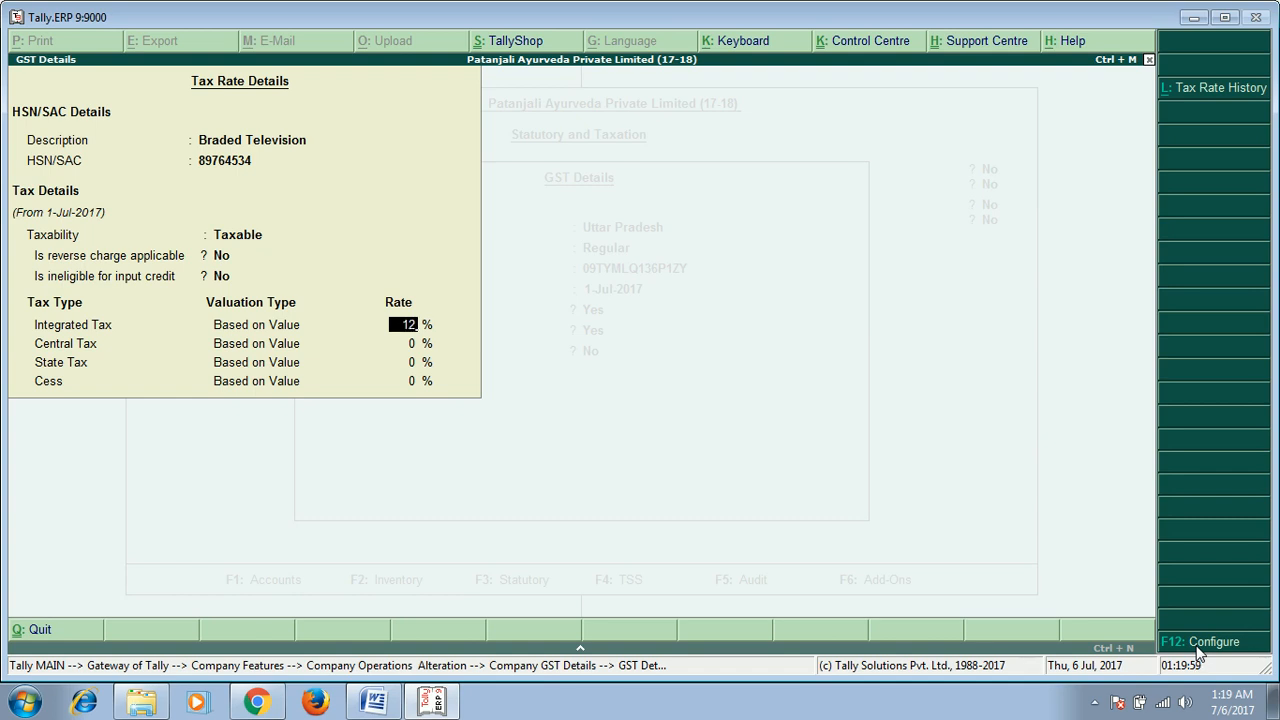
key(Return)
key(Return)
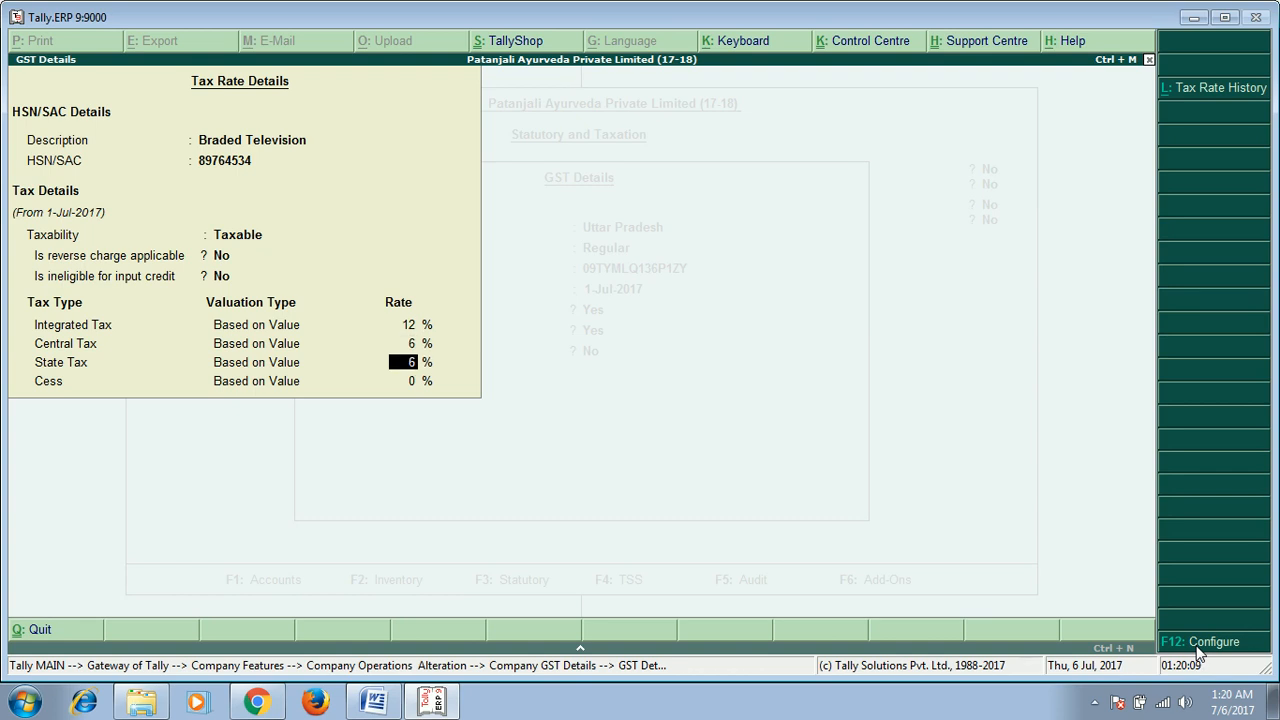
key(Return)
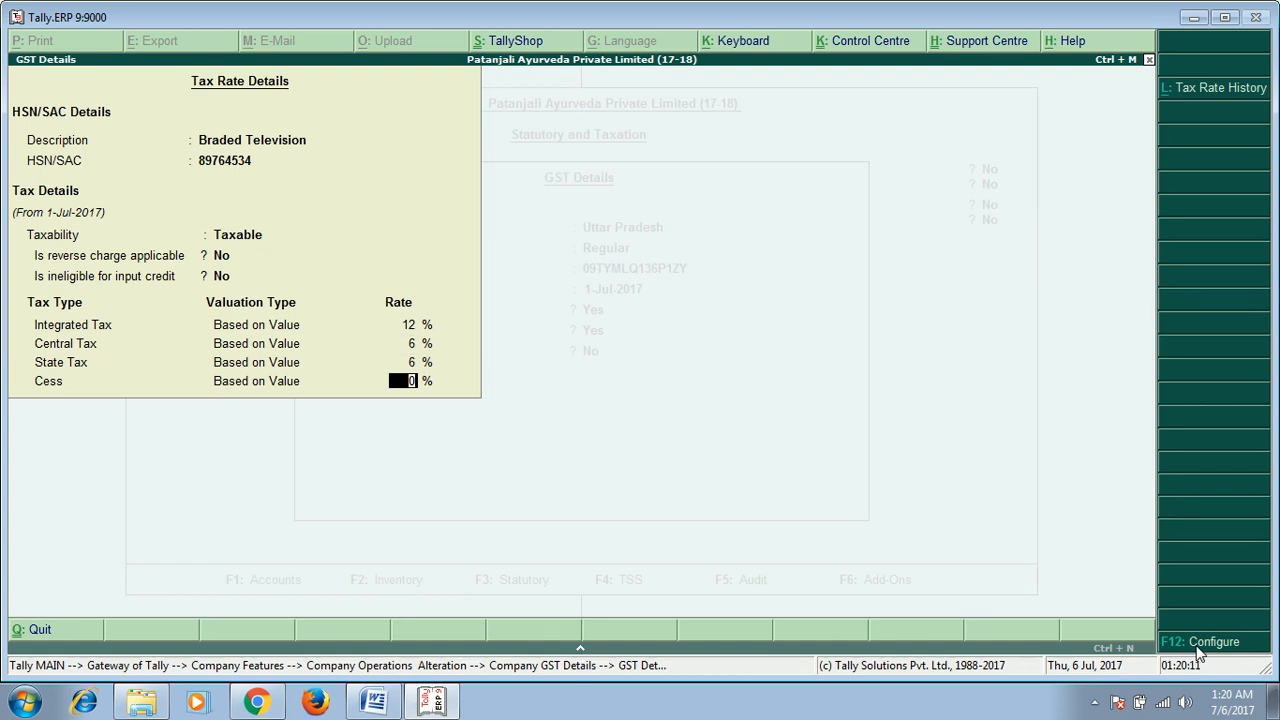
key(Return)
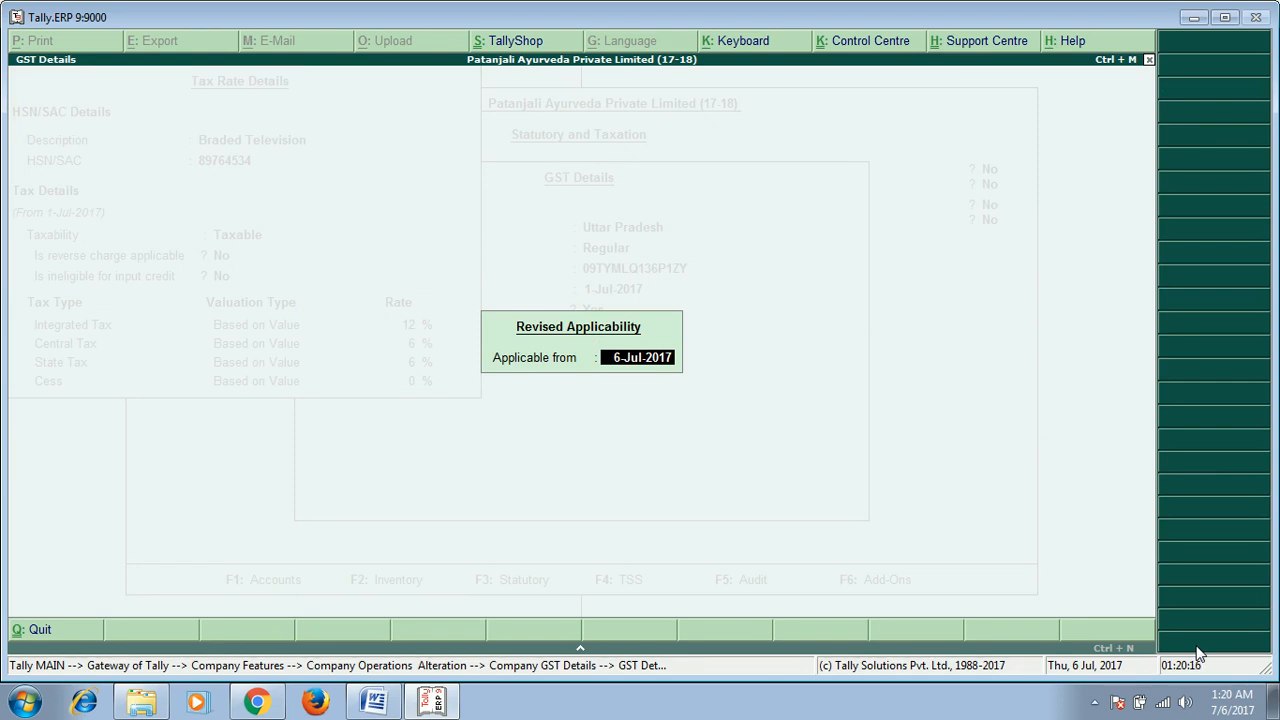
Step: Set the revised applicability date to 1 July
key(BackSpace)
text(01.july)
key(Return)
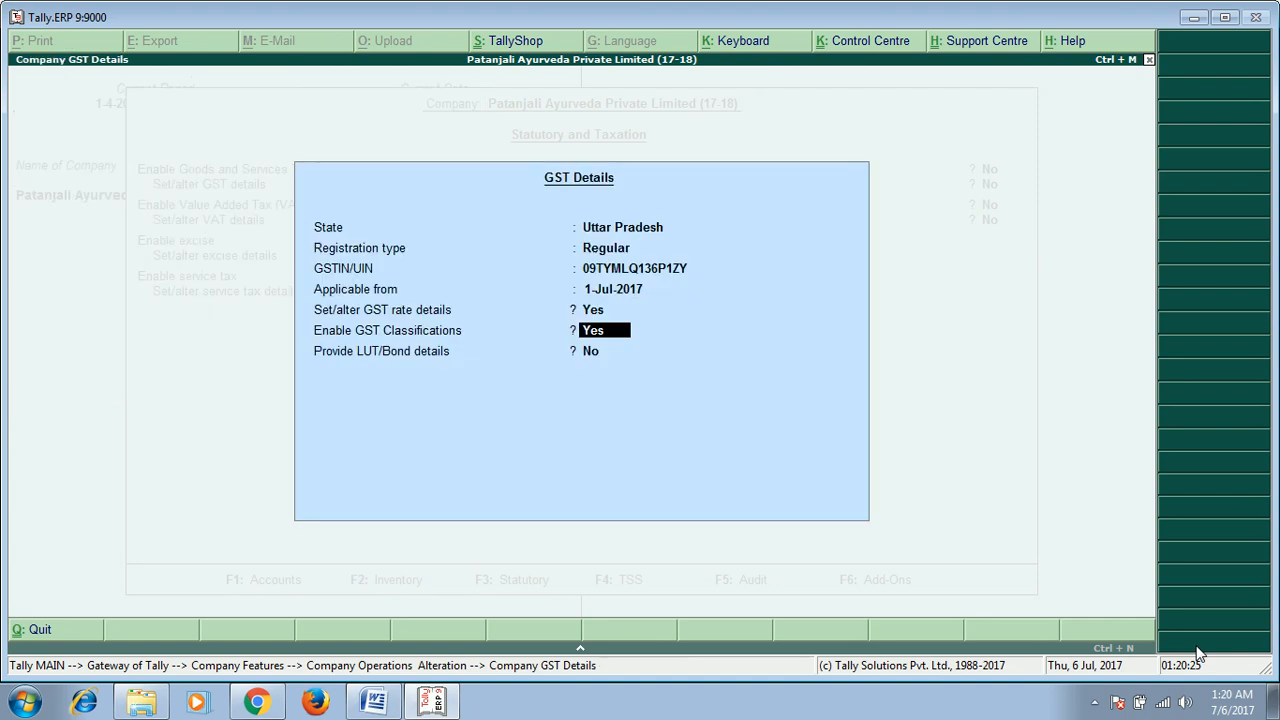
Step: Accept the GST details
key(Return)
key(Return)
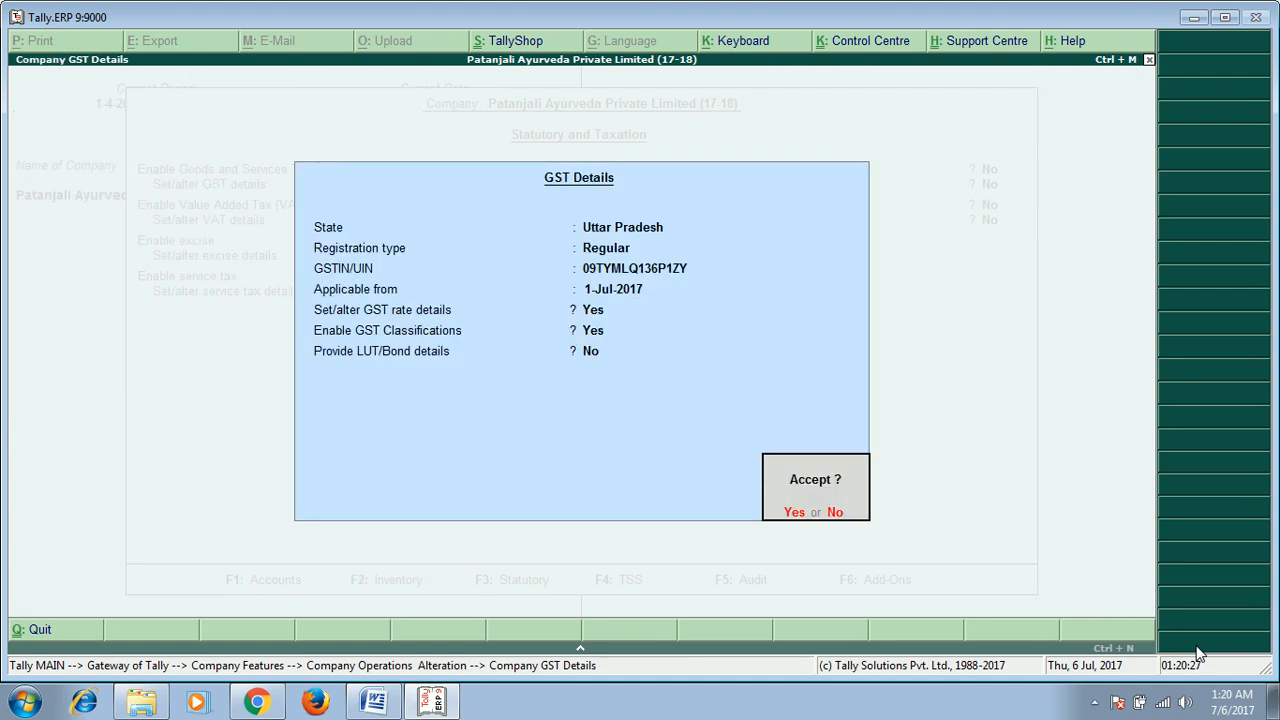
key(Return)
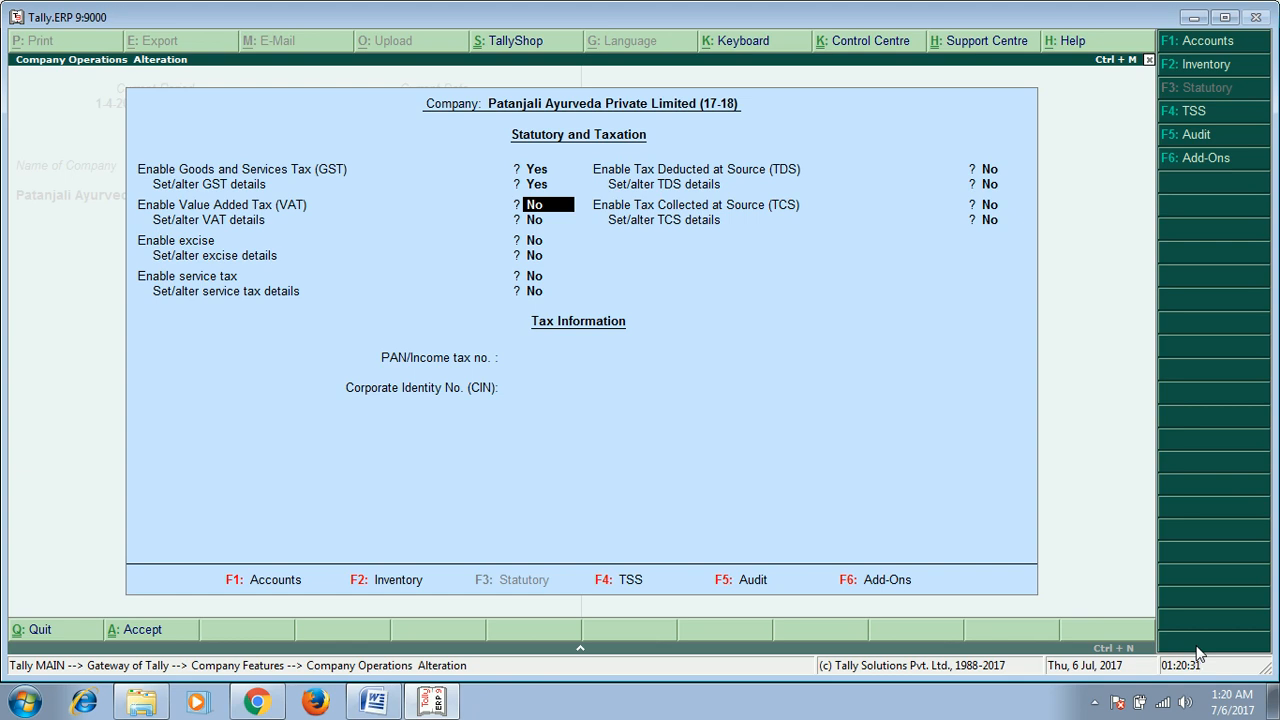
key(Return)
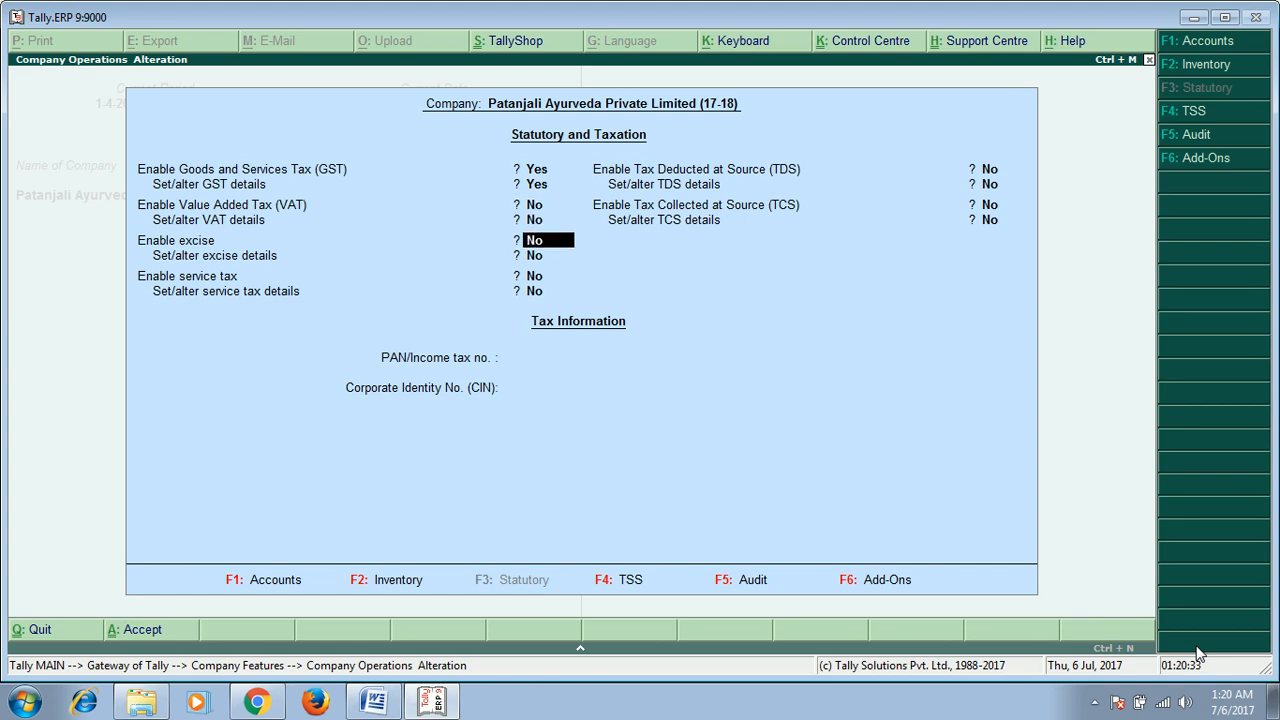
key(Return)
key(Return)
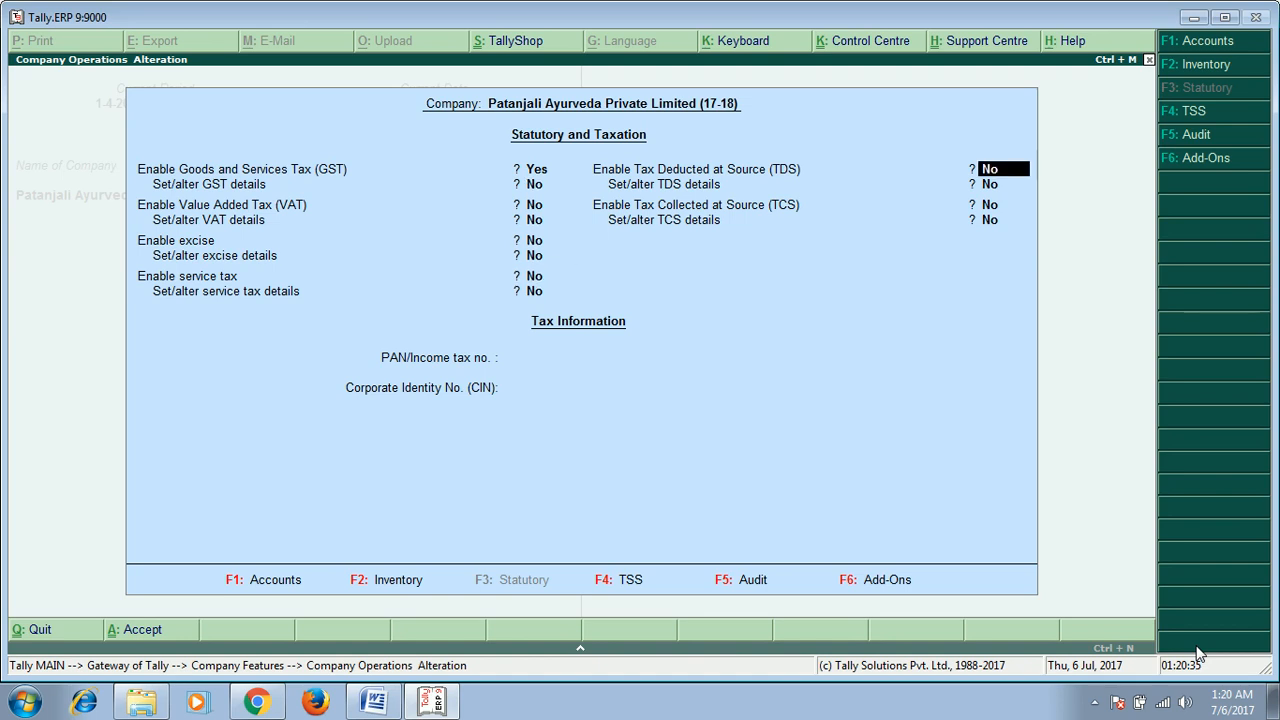
key(Return)
key(Return)
key(Return)
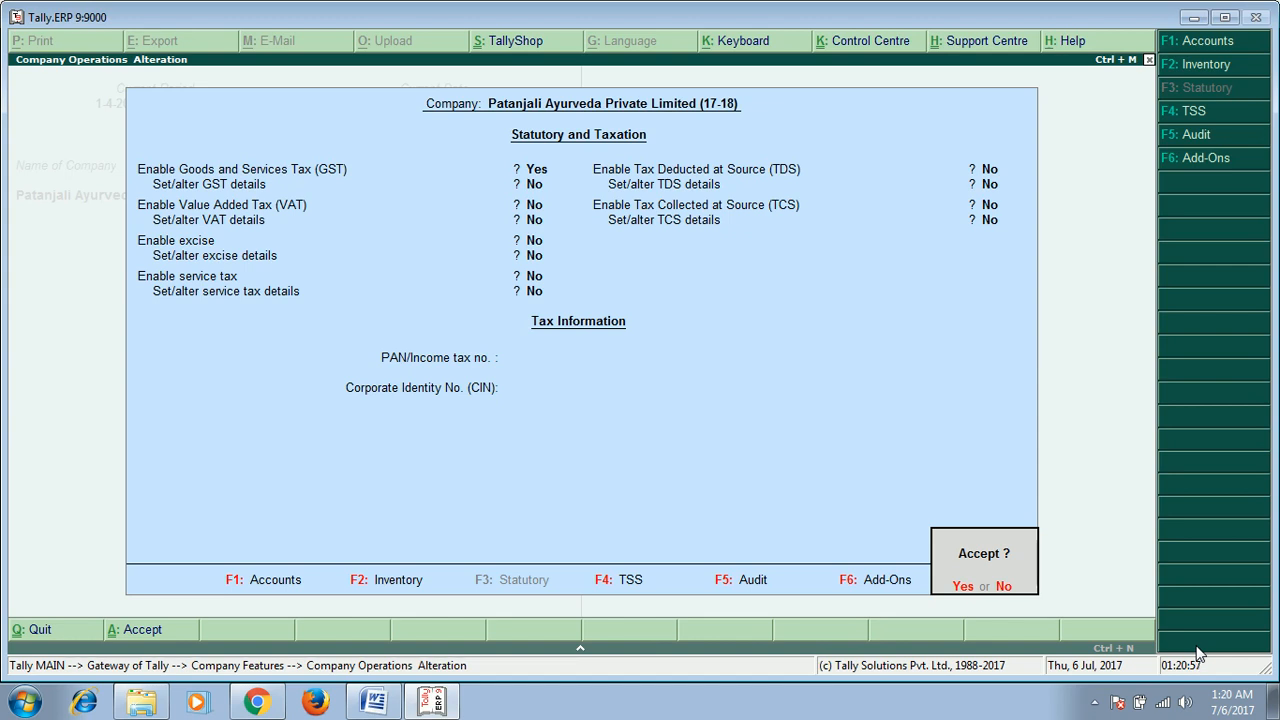
key(n)
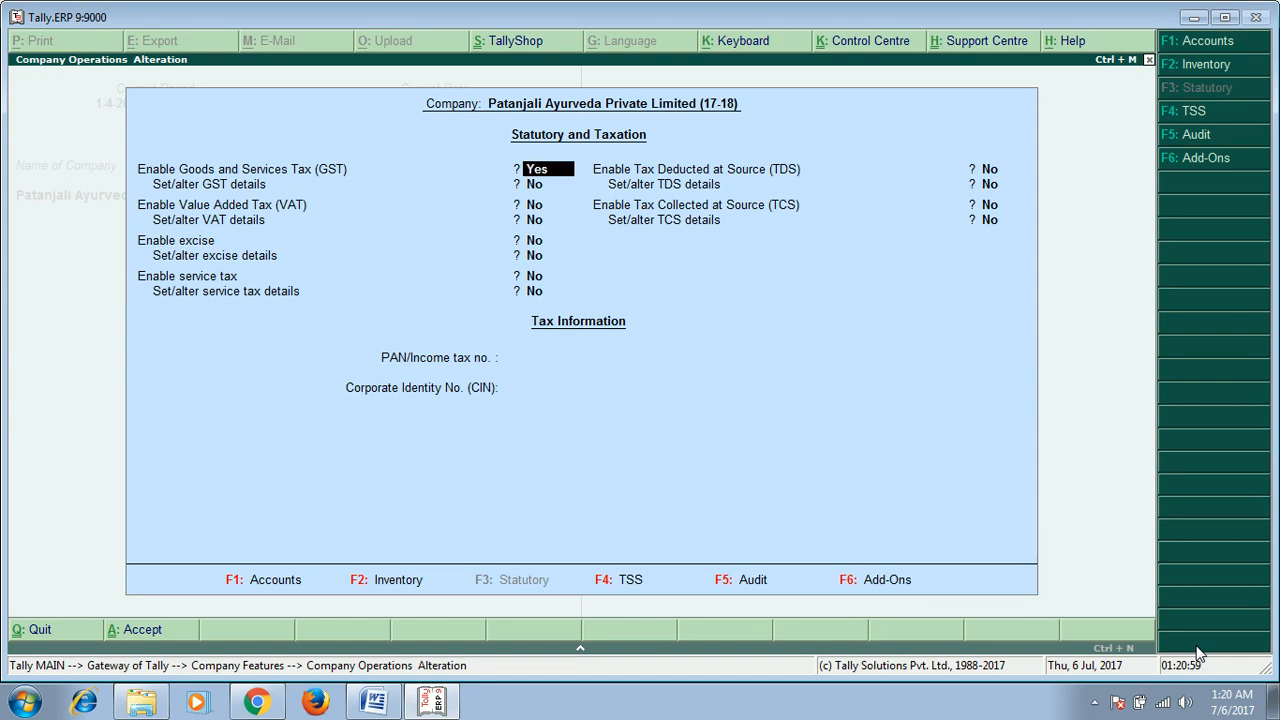
Step: Re-enable Set/alter GST details to reopen the GST details
key(Return)
text(y)
key(Return)
Step: Keep Set/alter GST rate details at No and accept the GST details dialog again
key(Return)
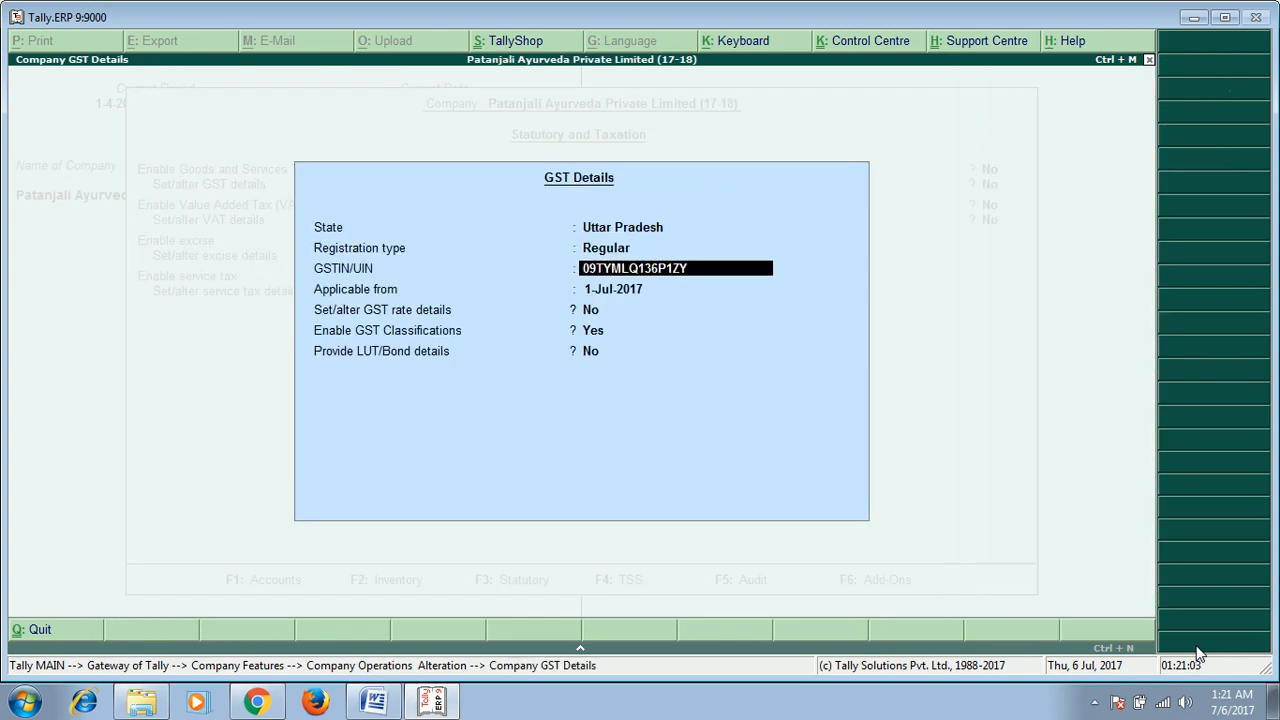
key(Return)
key(Return)
key(Return)
key(Return)
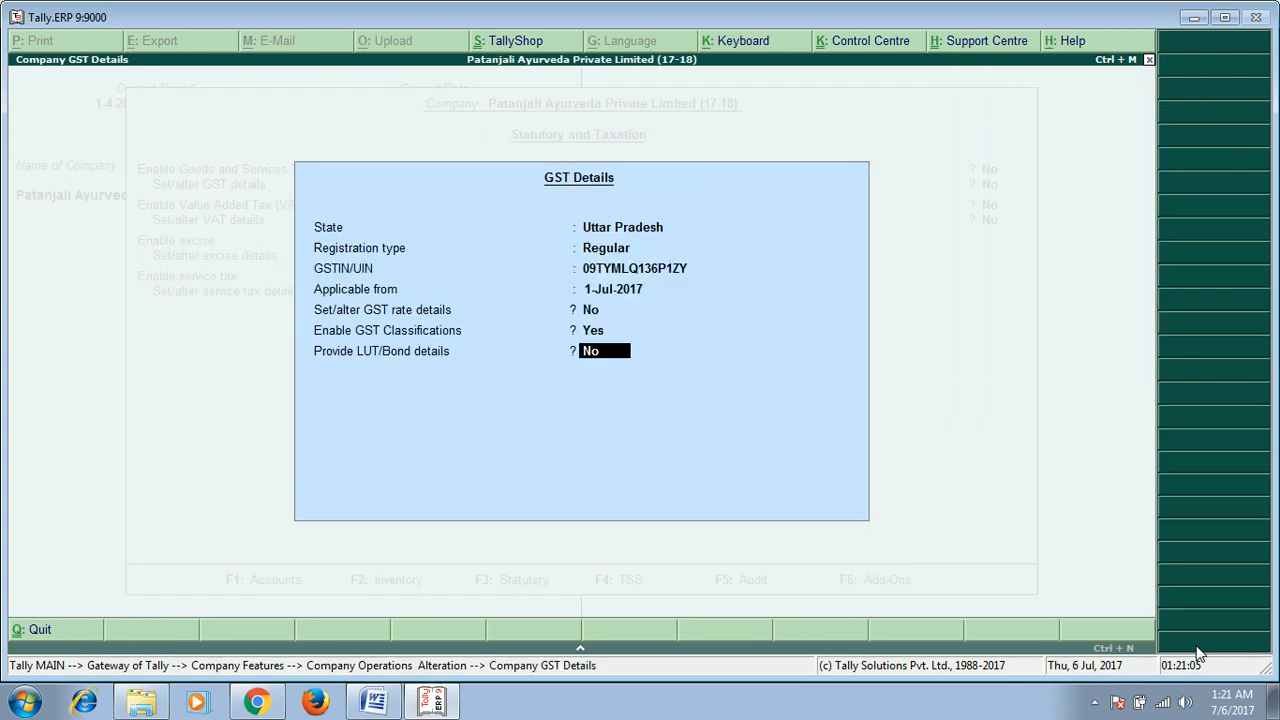
key(Up)
key(Up)
text(n)
key(Return)
key(Return)
key(Return)
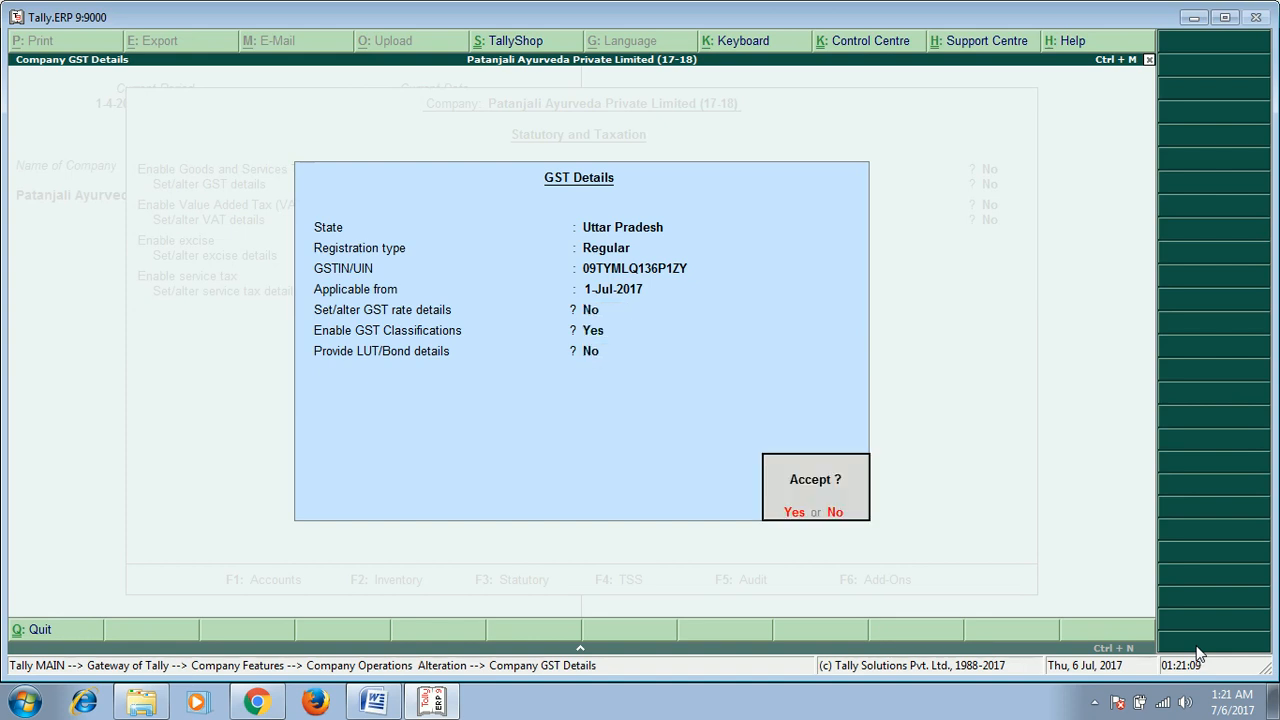
key(Return)
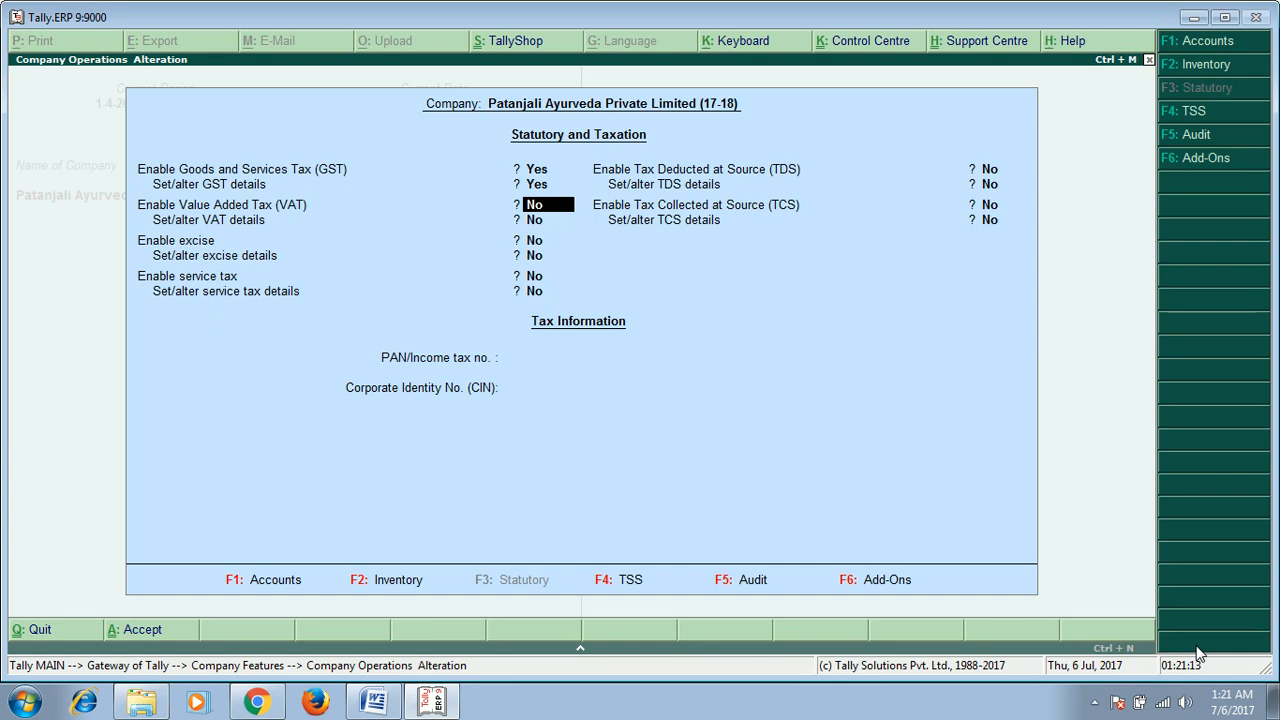
Step: Enter the company's PAN/income tax number and accept the statutory and taxation features
key(Return)
key(Return)
key(Return)
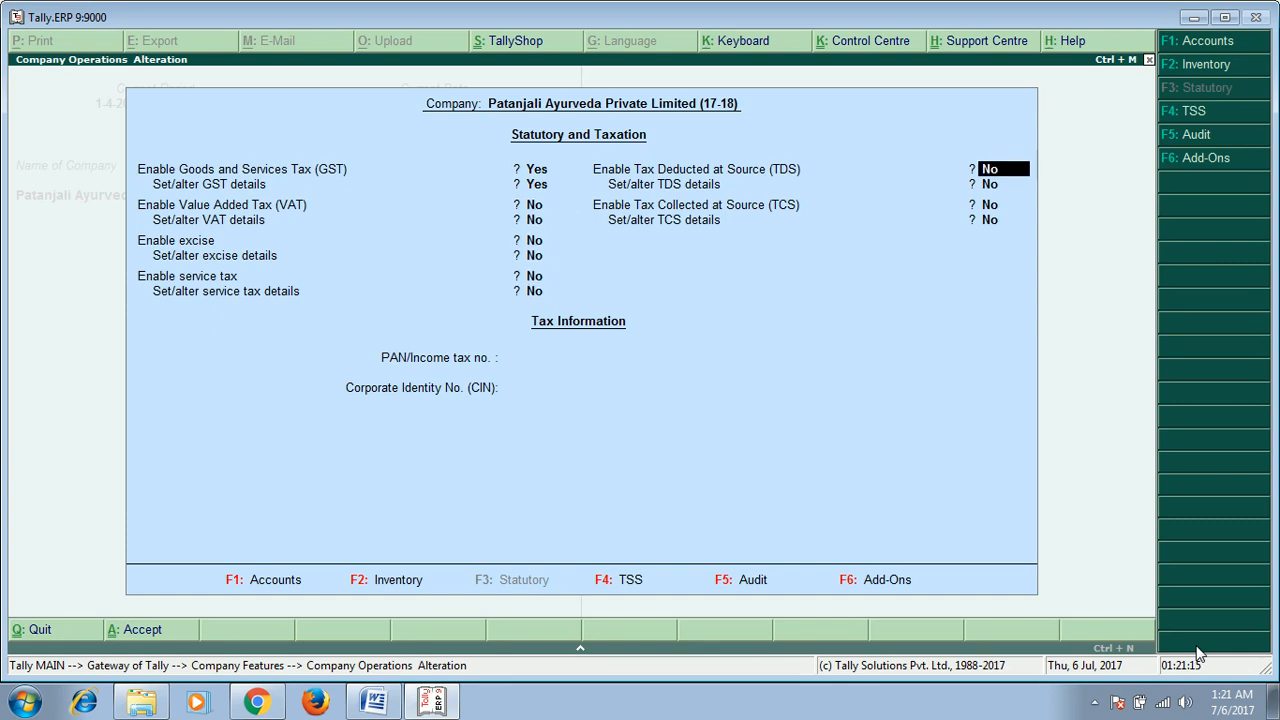
key(BackSpace)
key(BackSpace)
key(BackSpace)
key(Return)
key(Return)
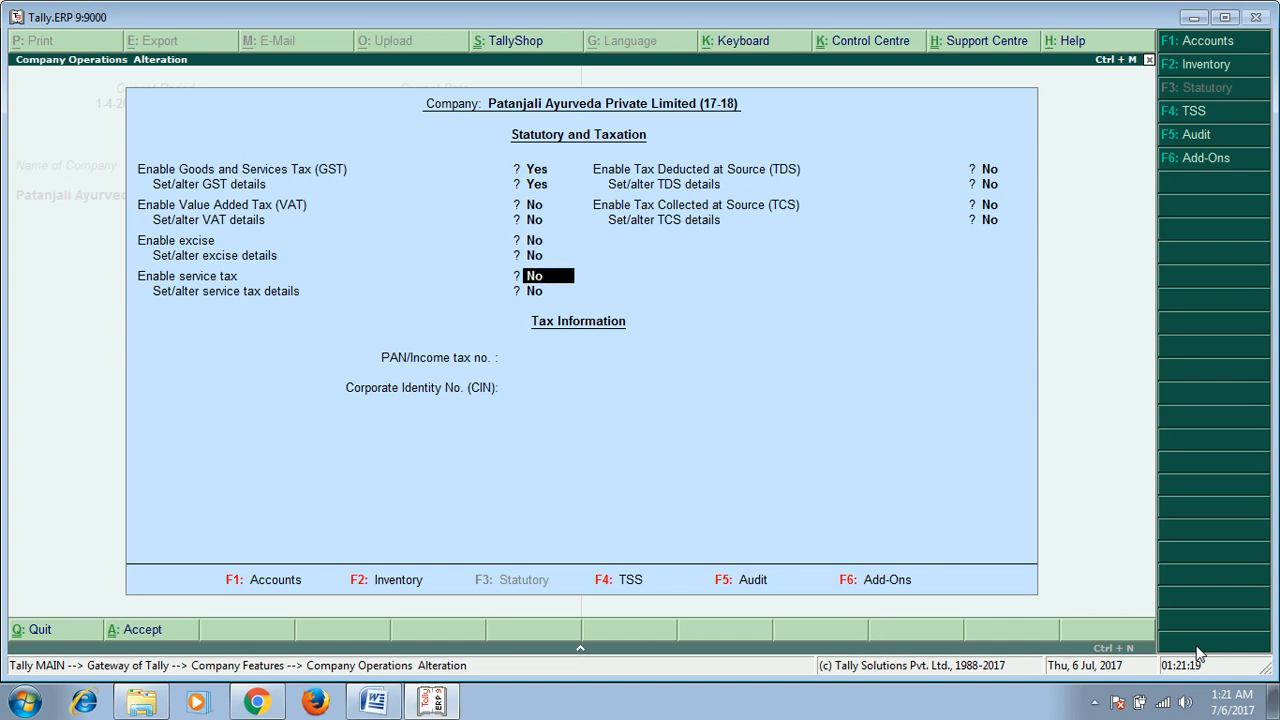
key(BackSpace)
key(BackSpace)
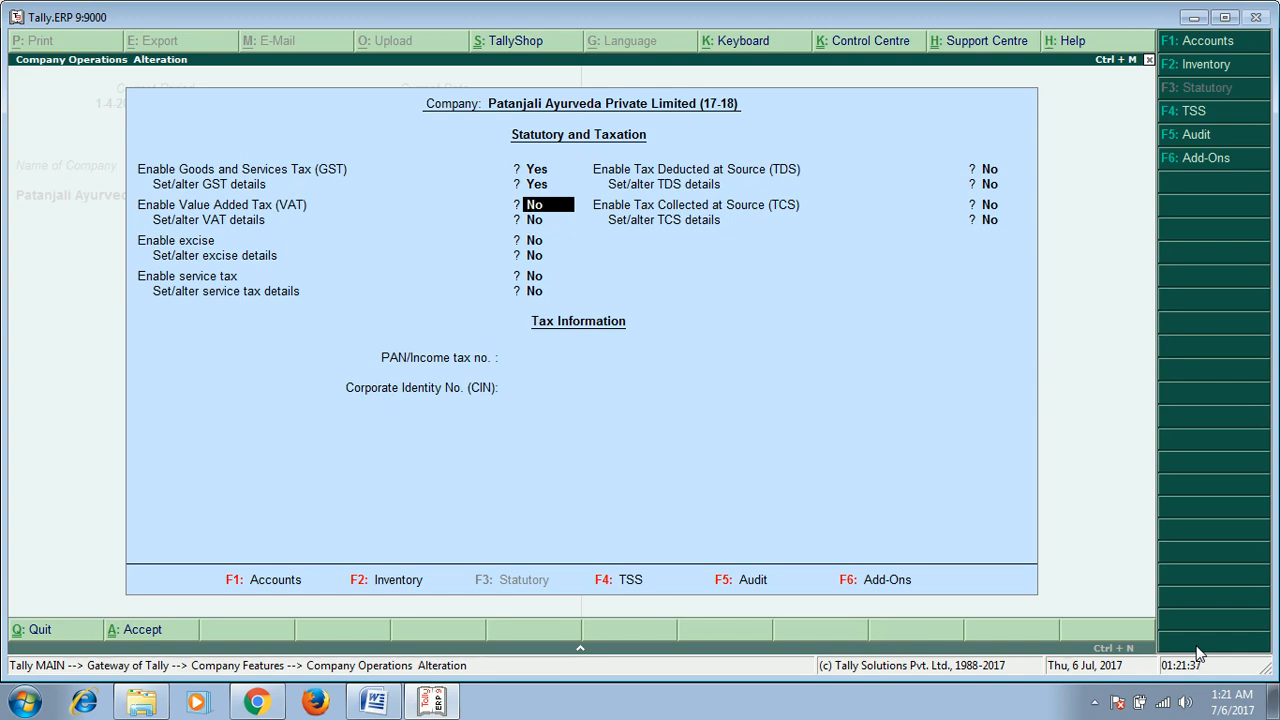
key(Return)
key(Return)
key(Return)
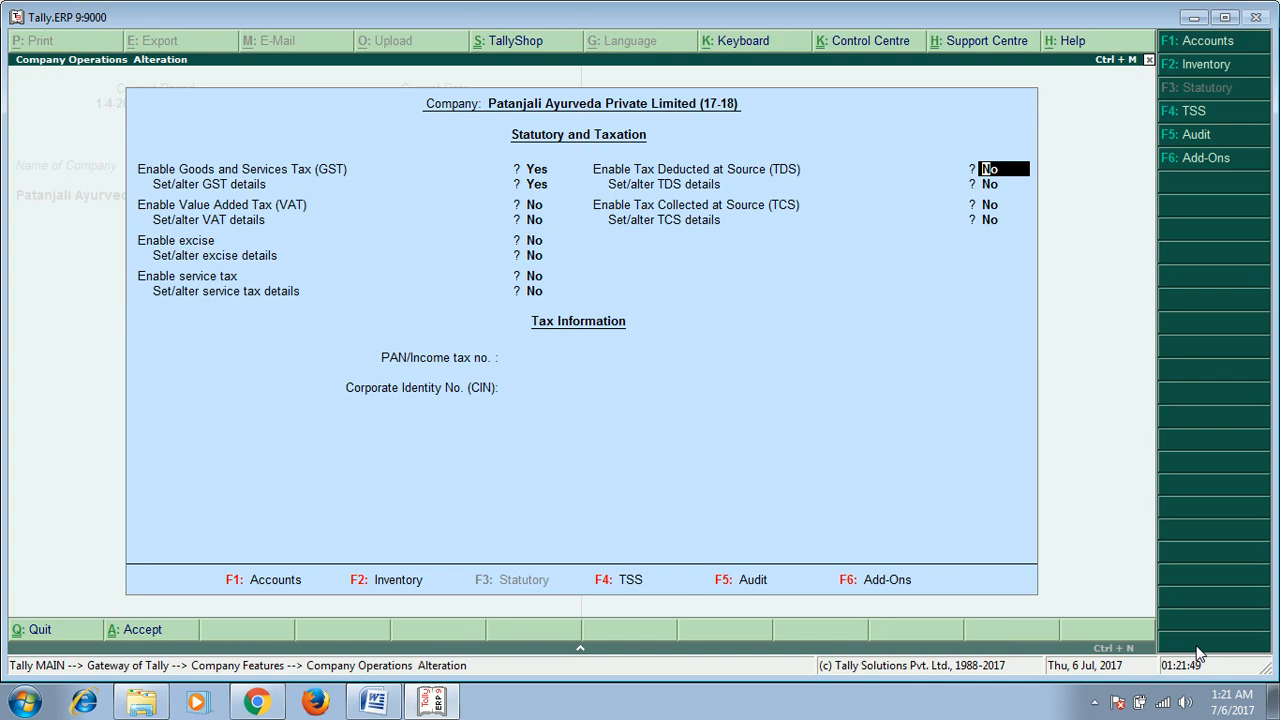
key(Return)
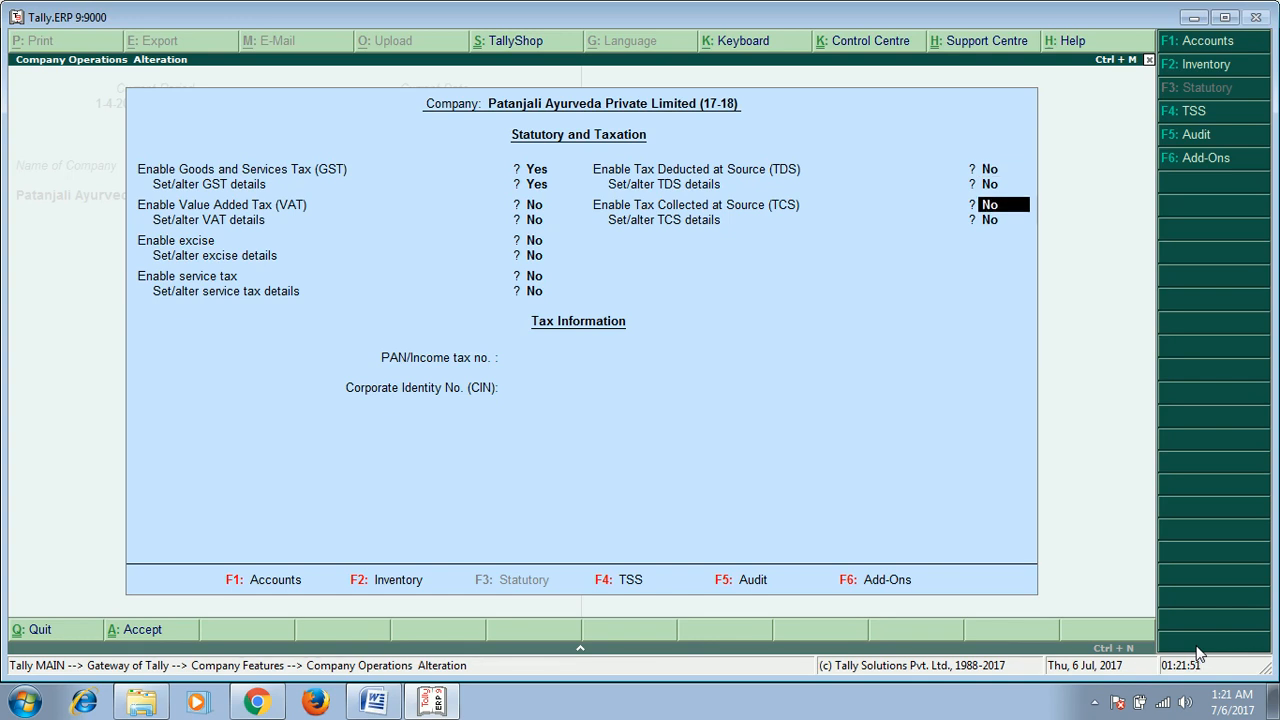
key(Return)
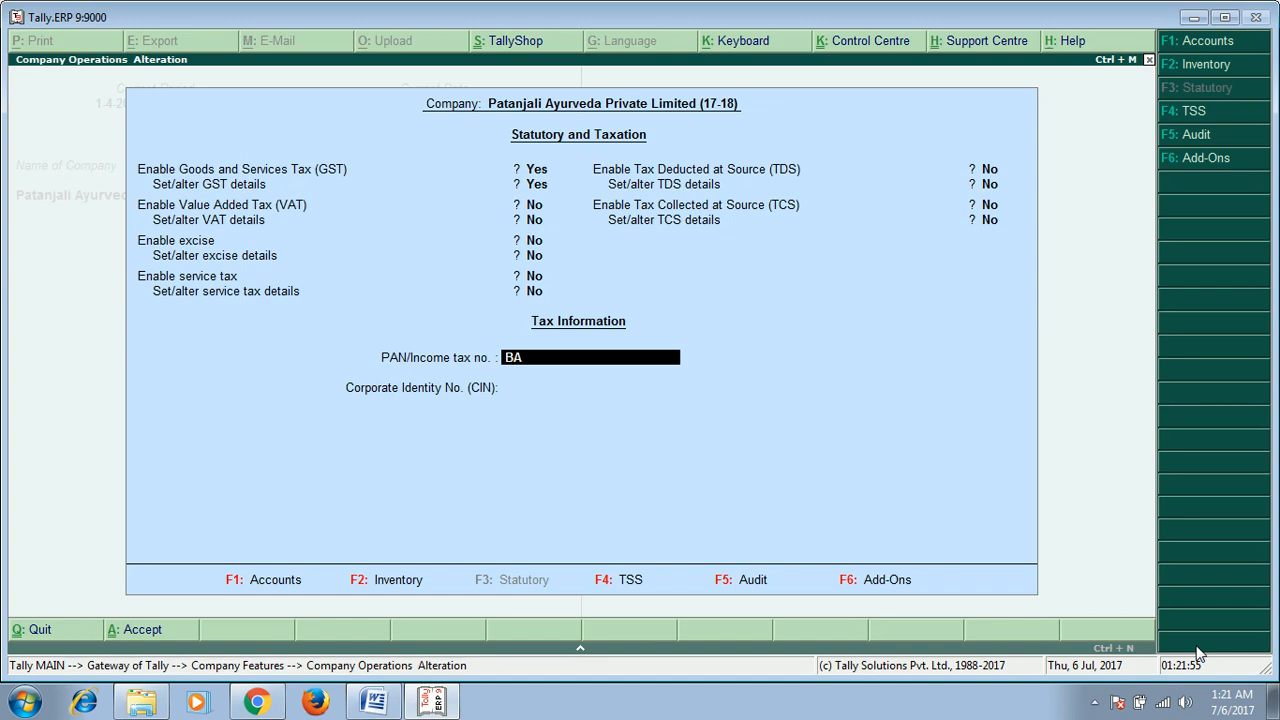
key(Return)
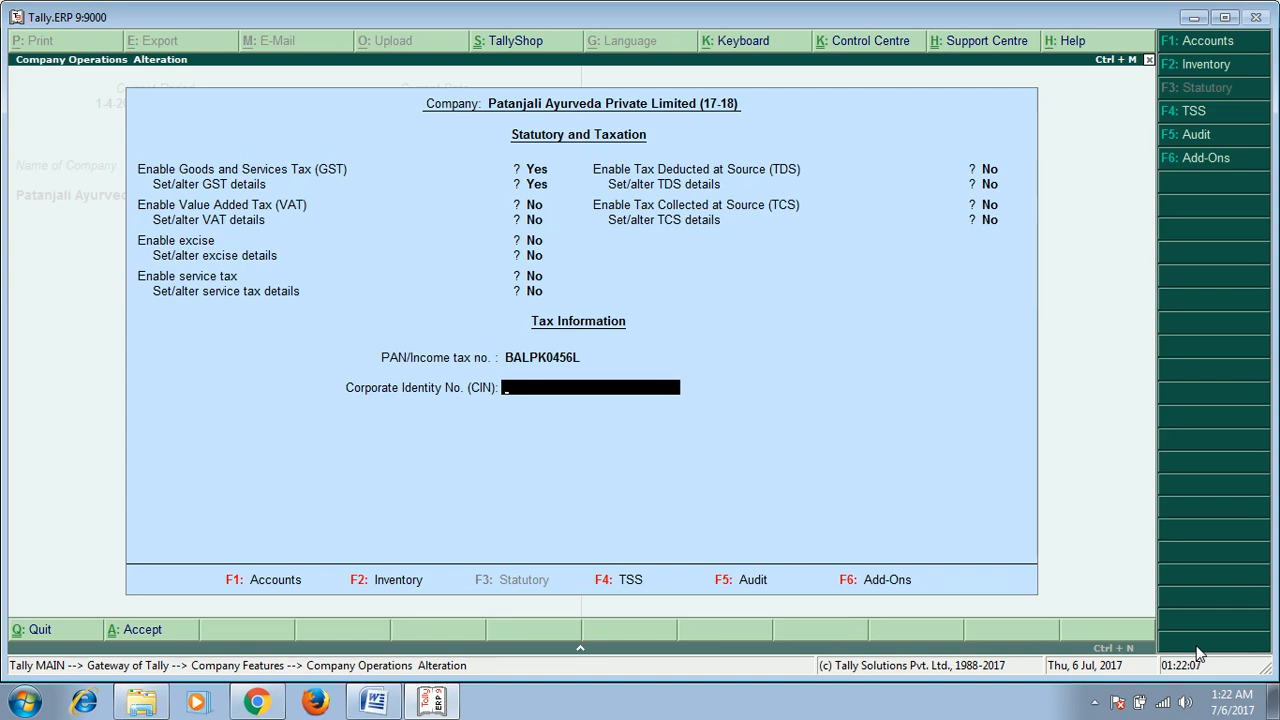
key(Return)
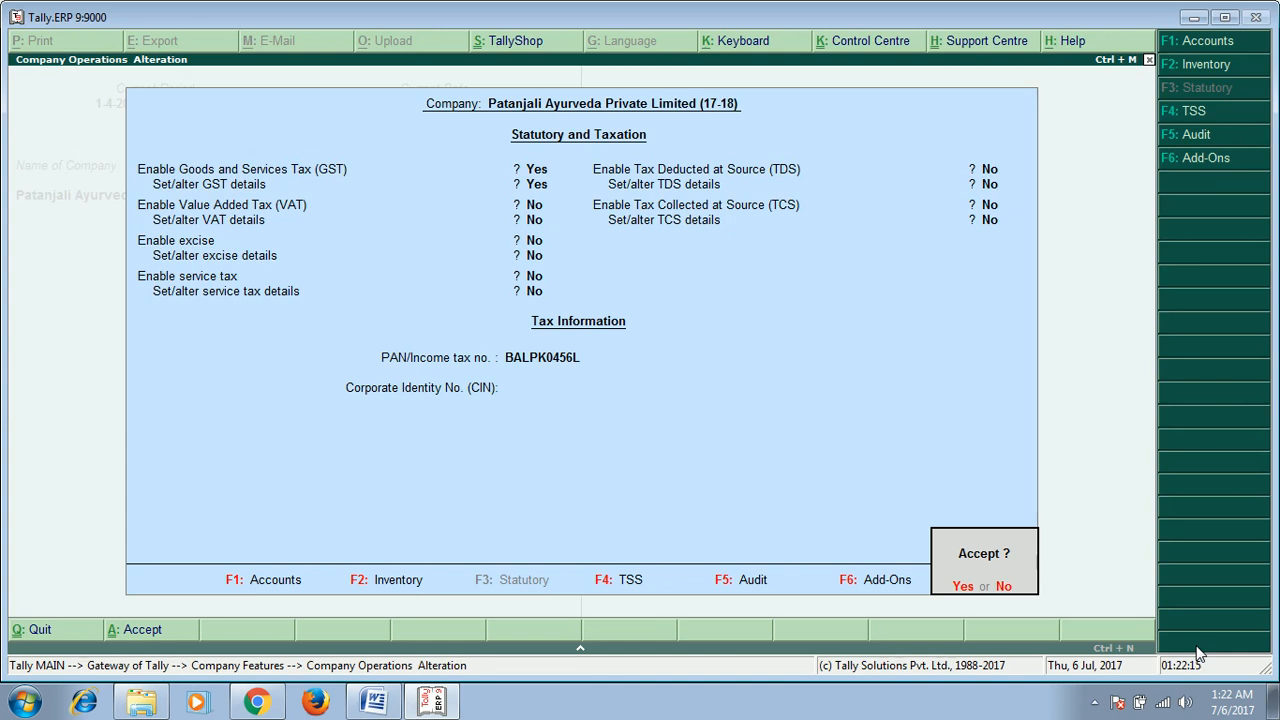
key(Return)
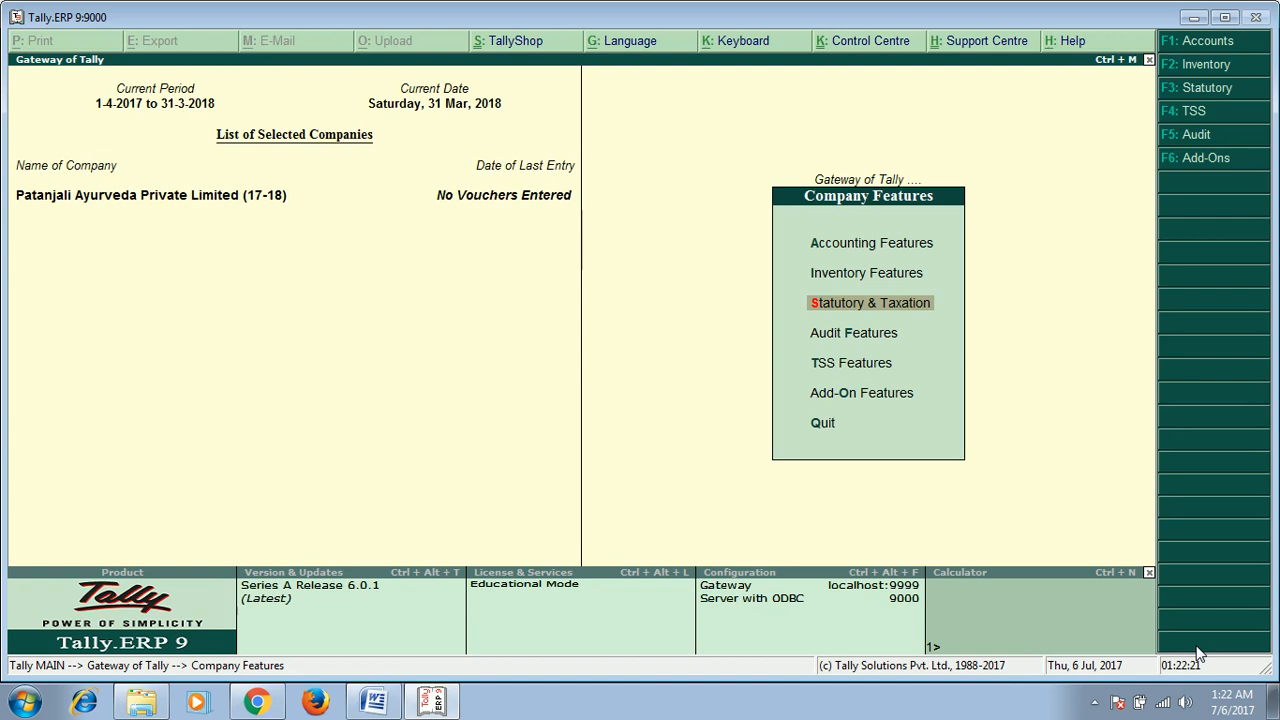
Step: Open the company's accounting features and enable bill-wise details for non-trading accounts also
key(Escape)
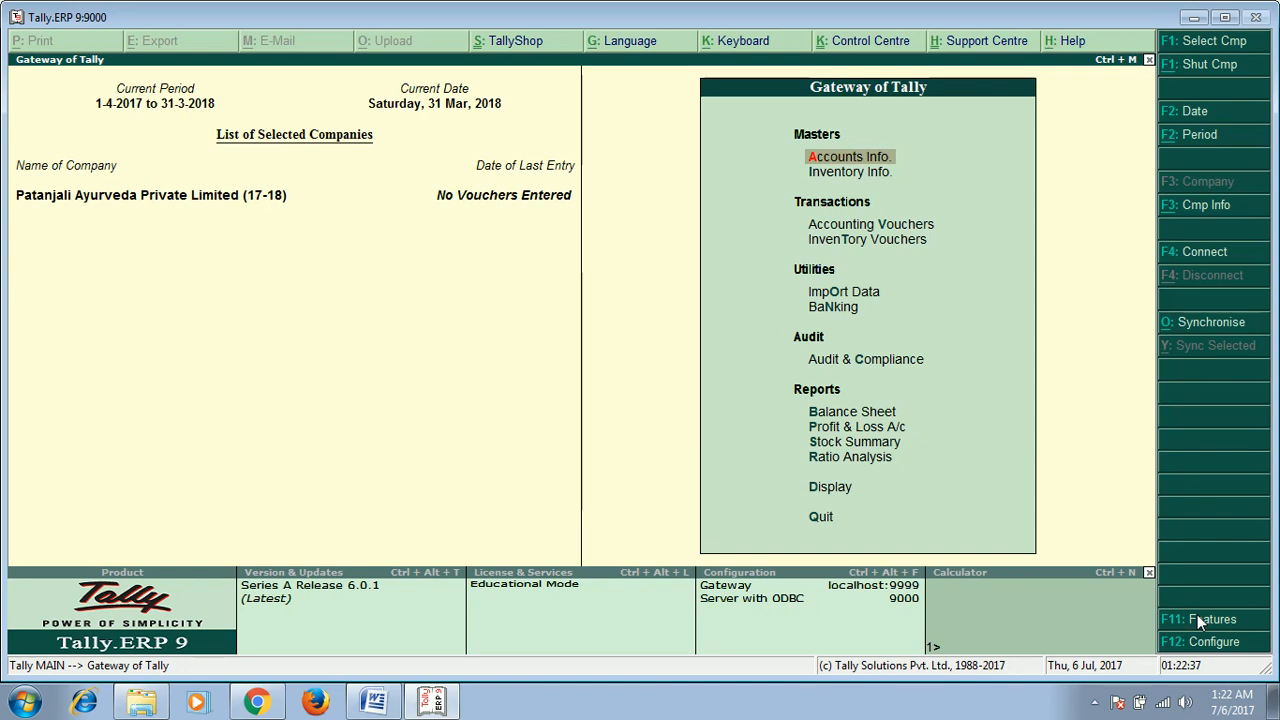
click(1205, 619)
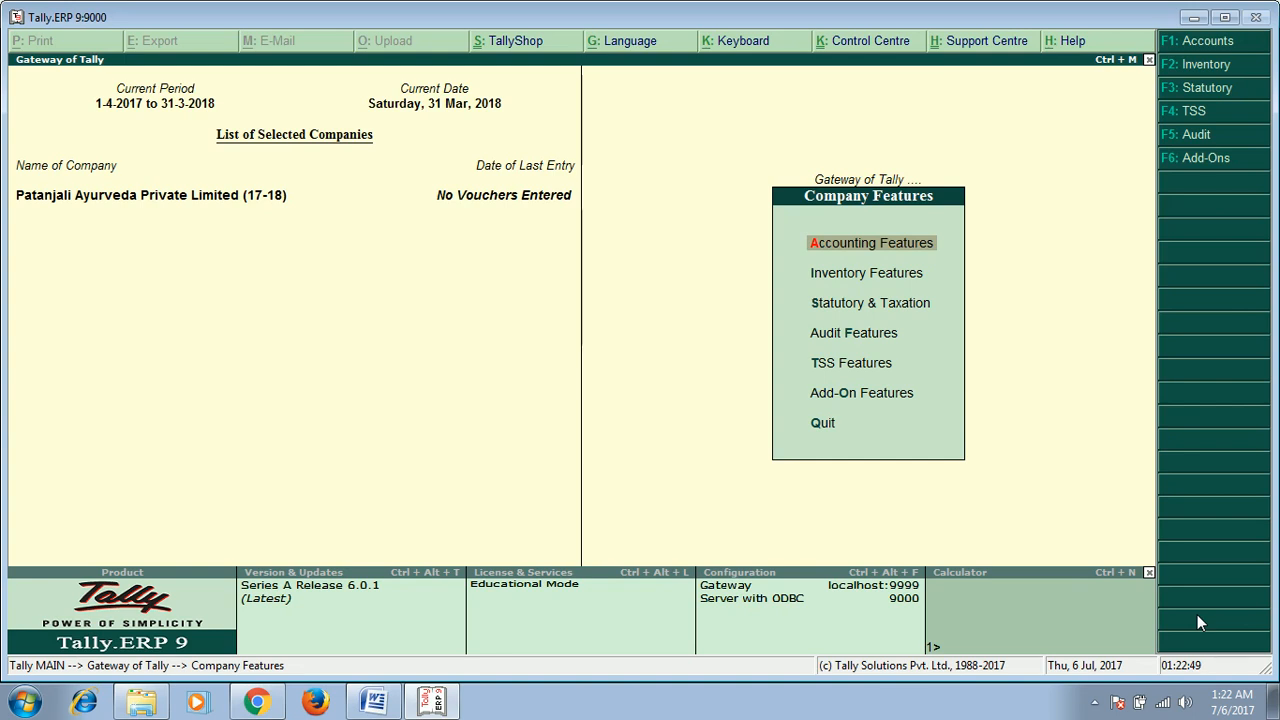
key(Return)
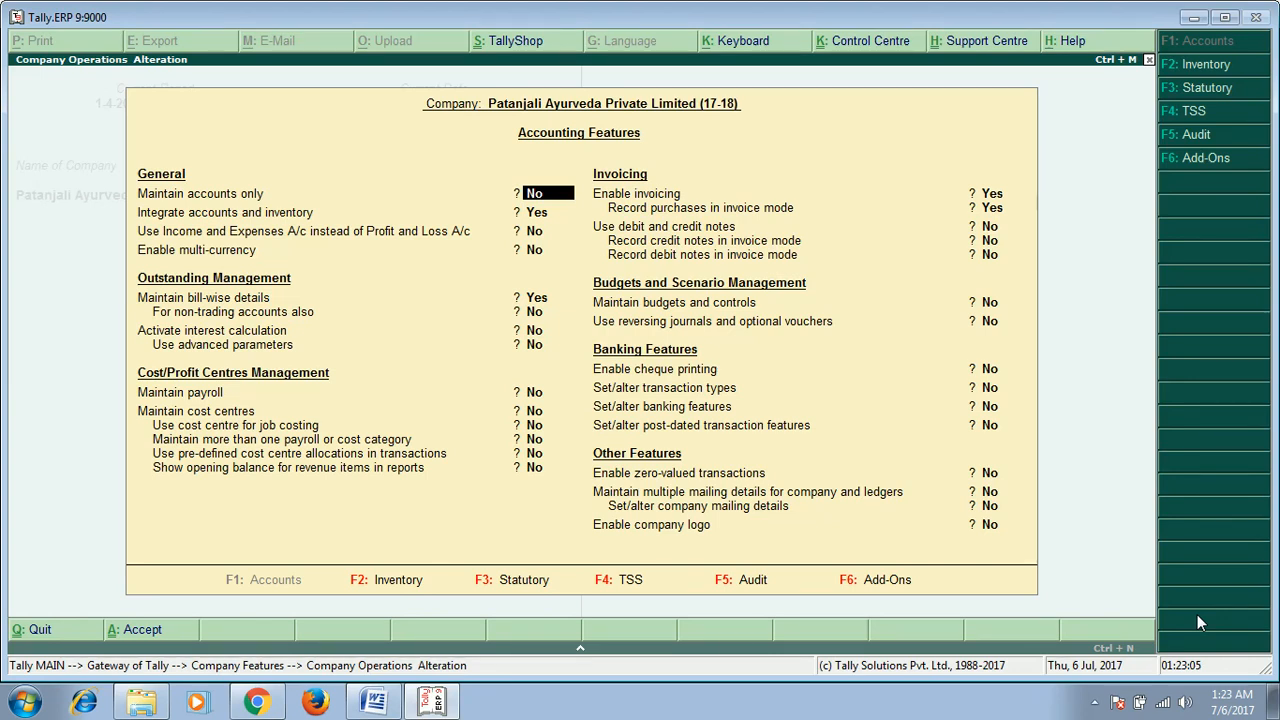
key(Return)
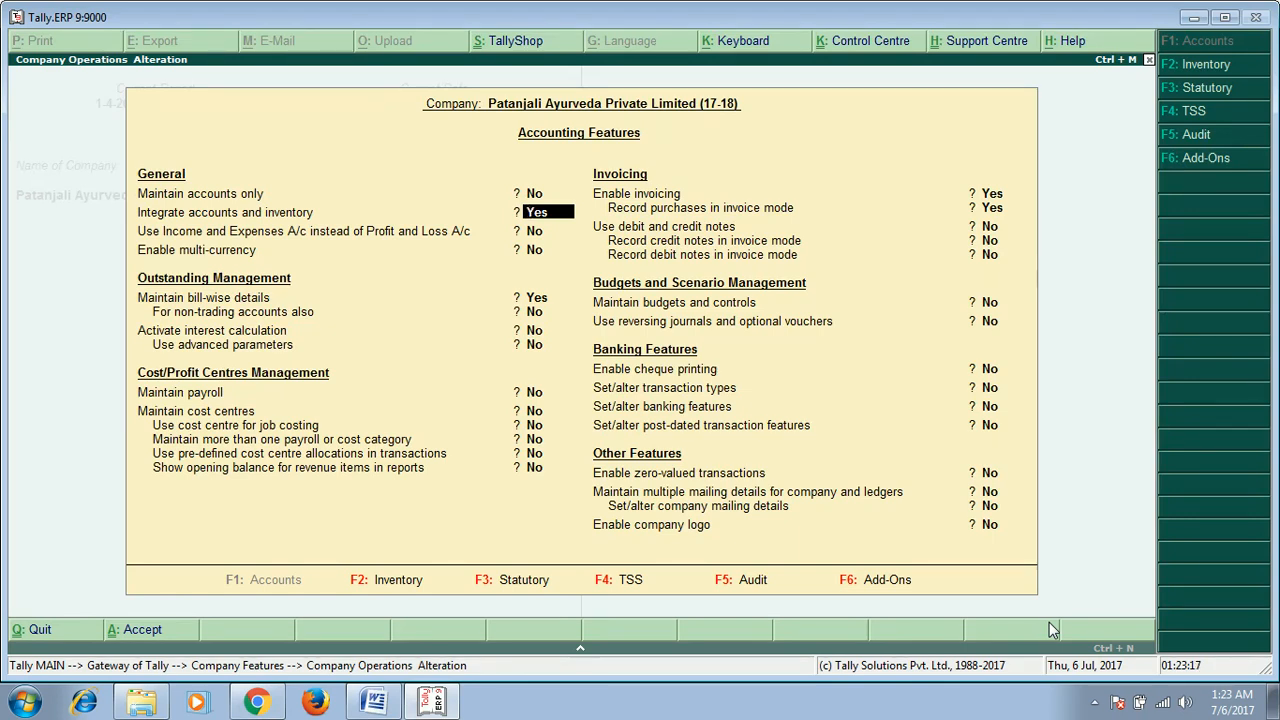
key(Return)
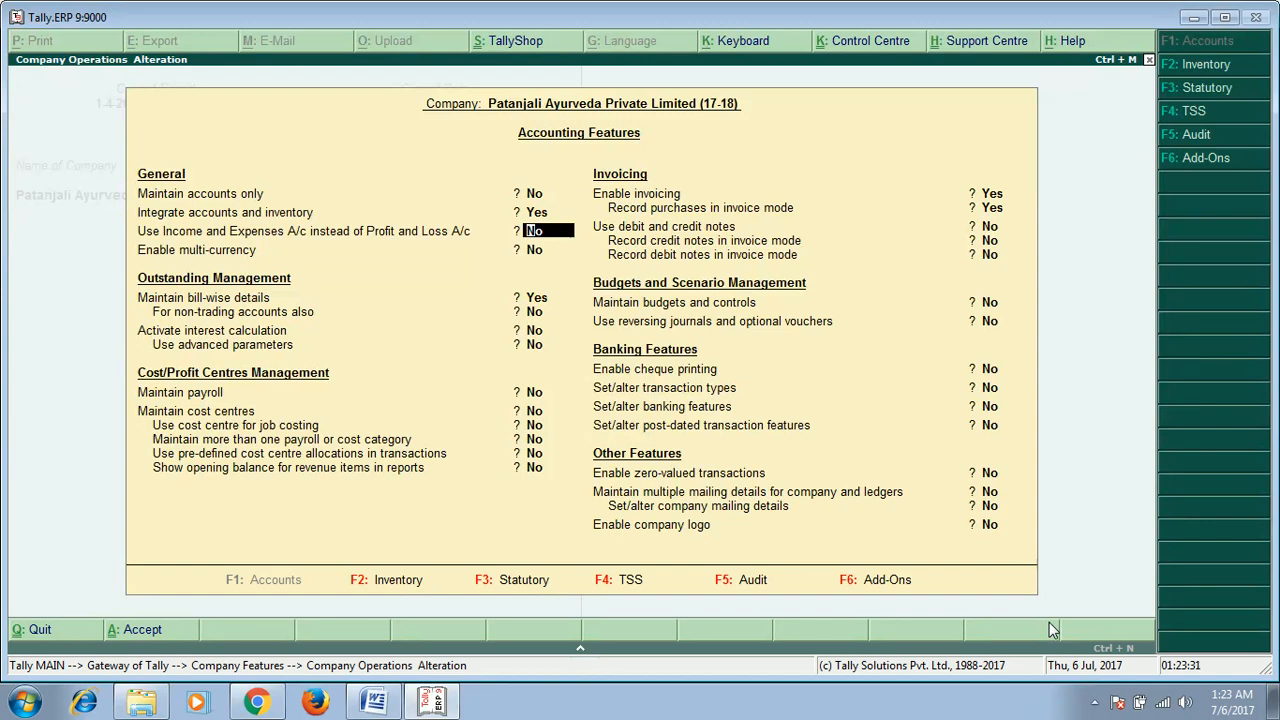
key(Return)
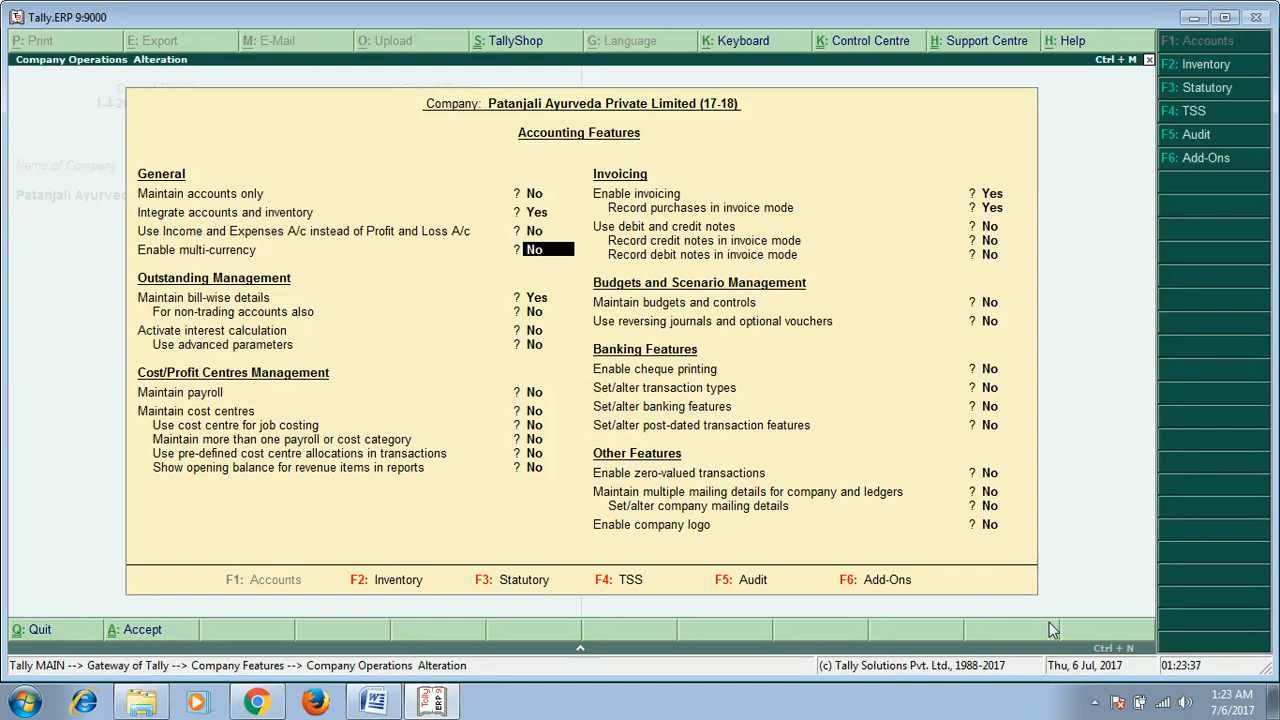
key(Return)
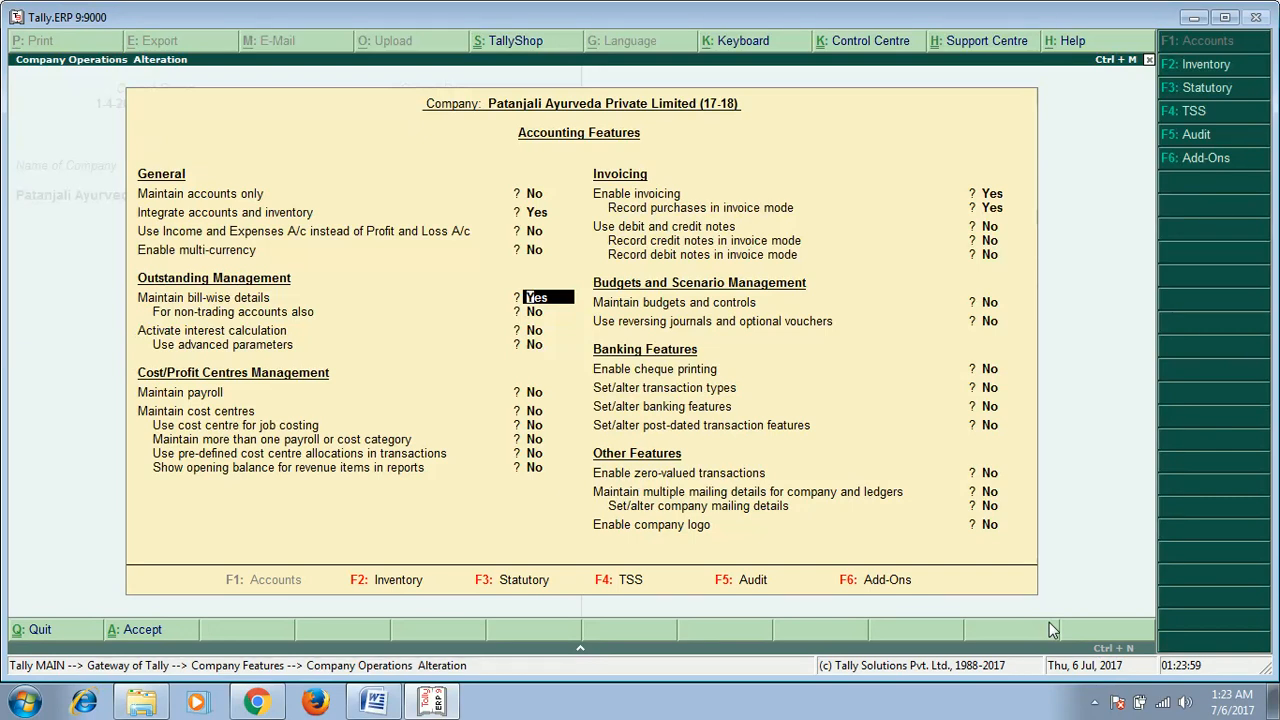
key(Return)
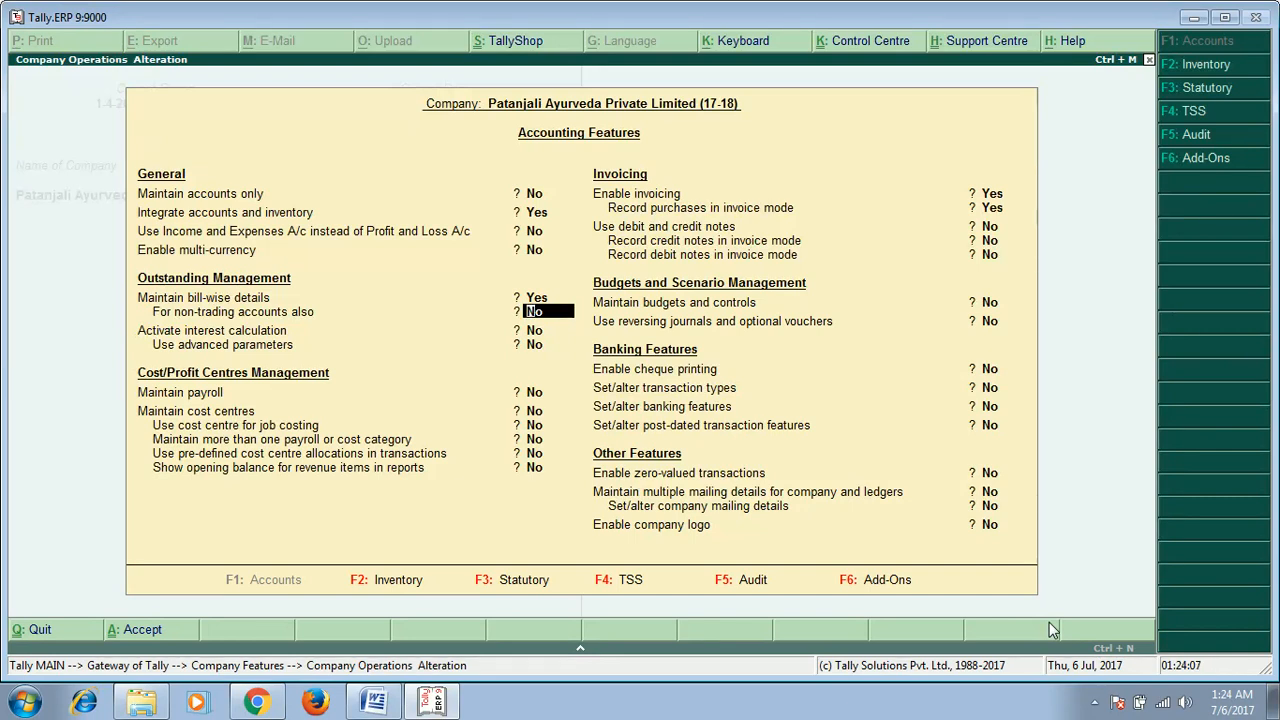
text(y)
key(Return)
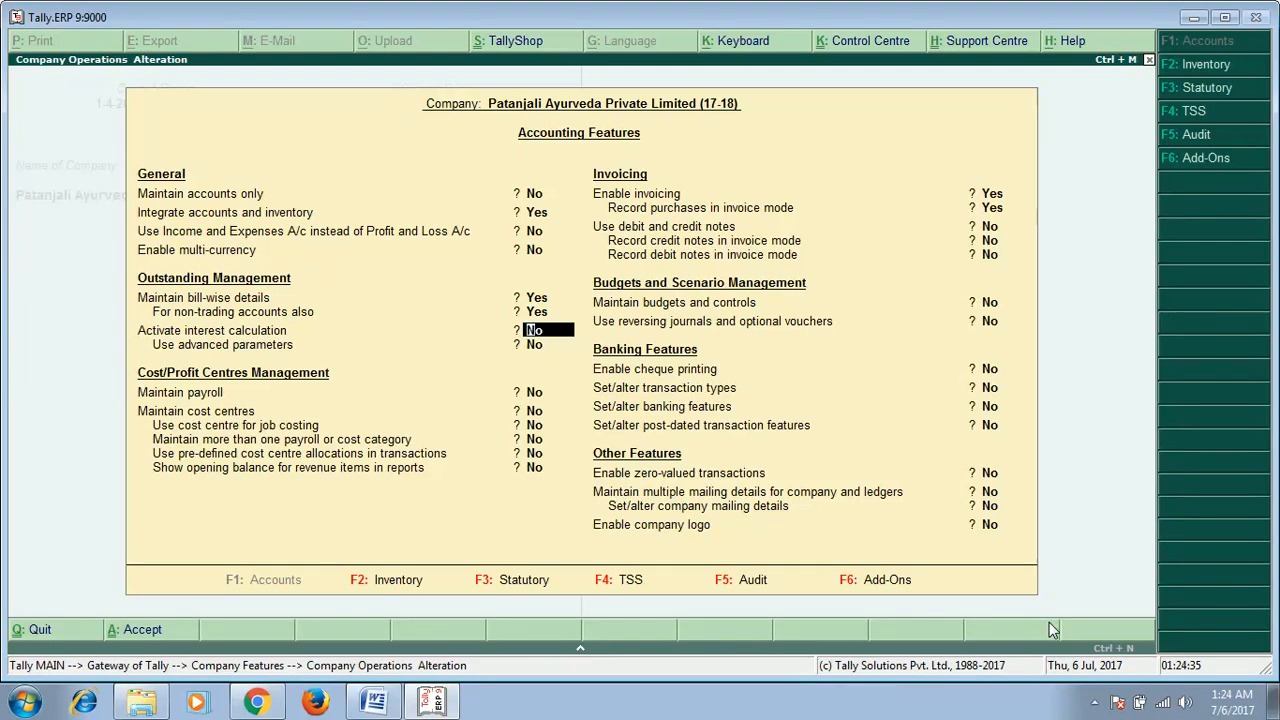
Step: Activate interest calculation with advanced parameters
text(Y)
key(Return)
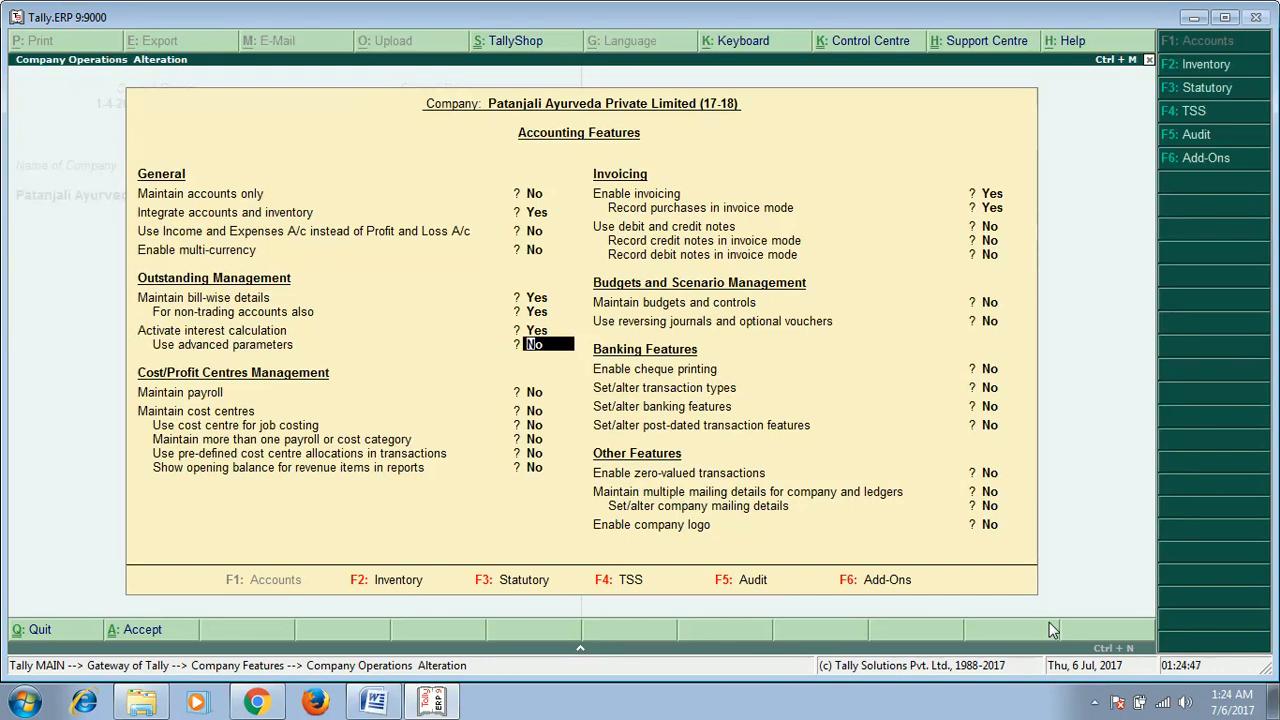
text(y)
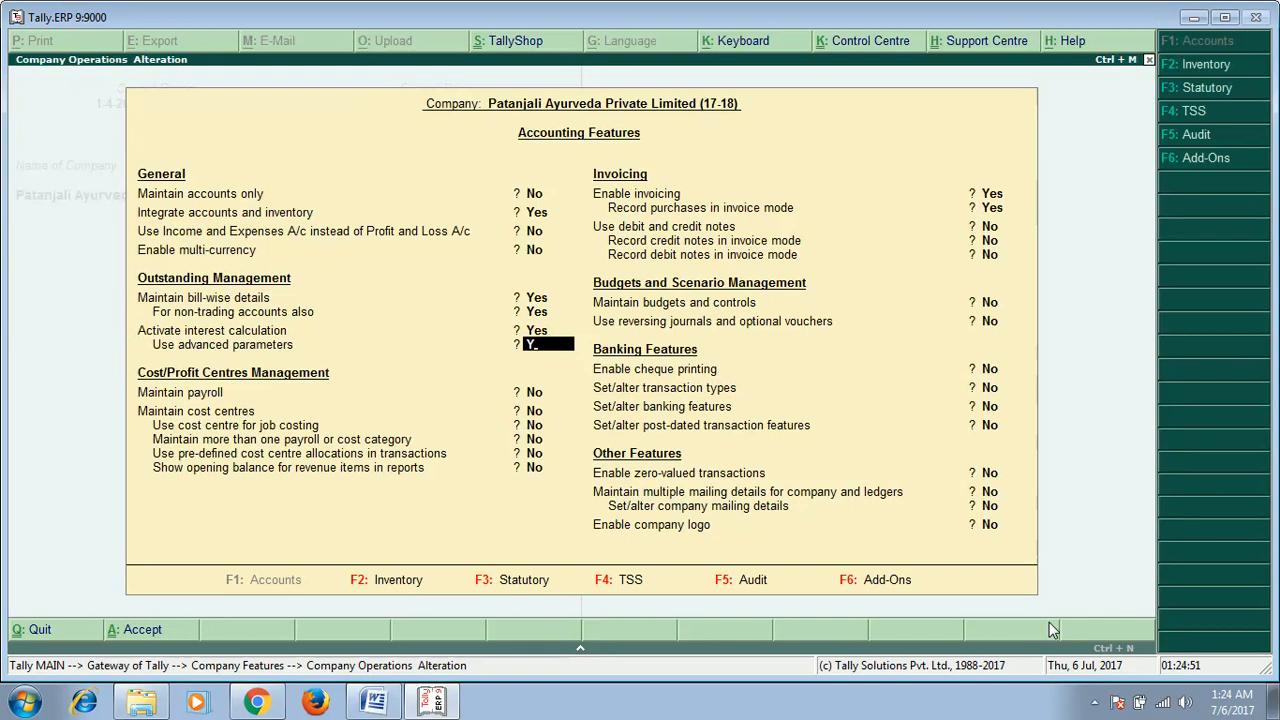
key(Return)
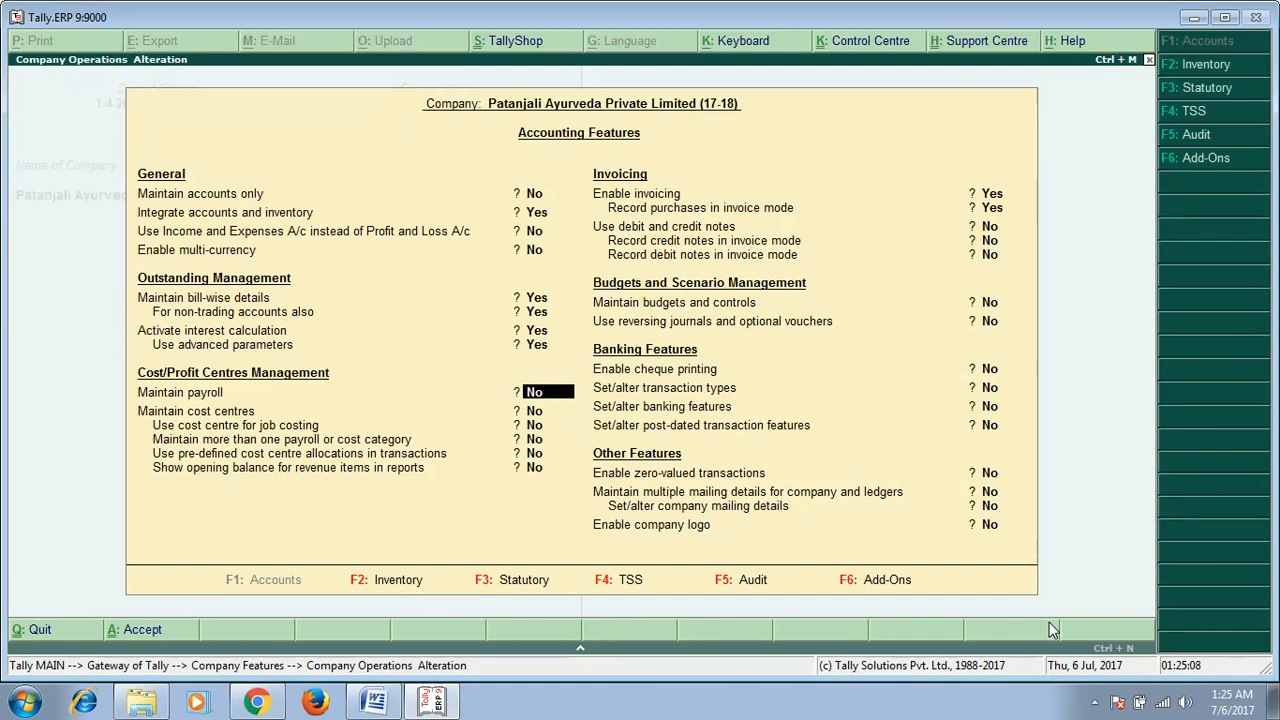
Step: Enable payroll, cost centres, and the use of cost centres for job costing
text(Y)
key(Return)
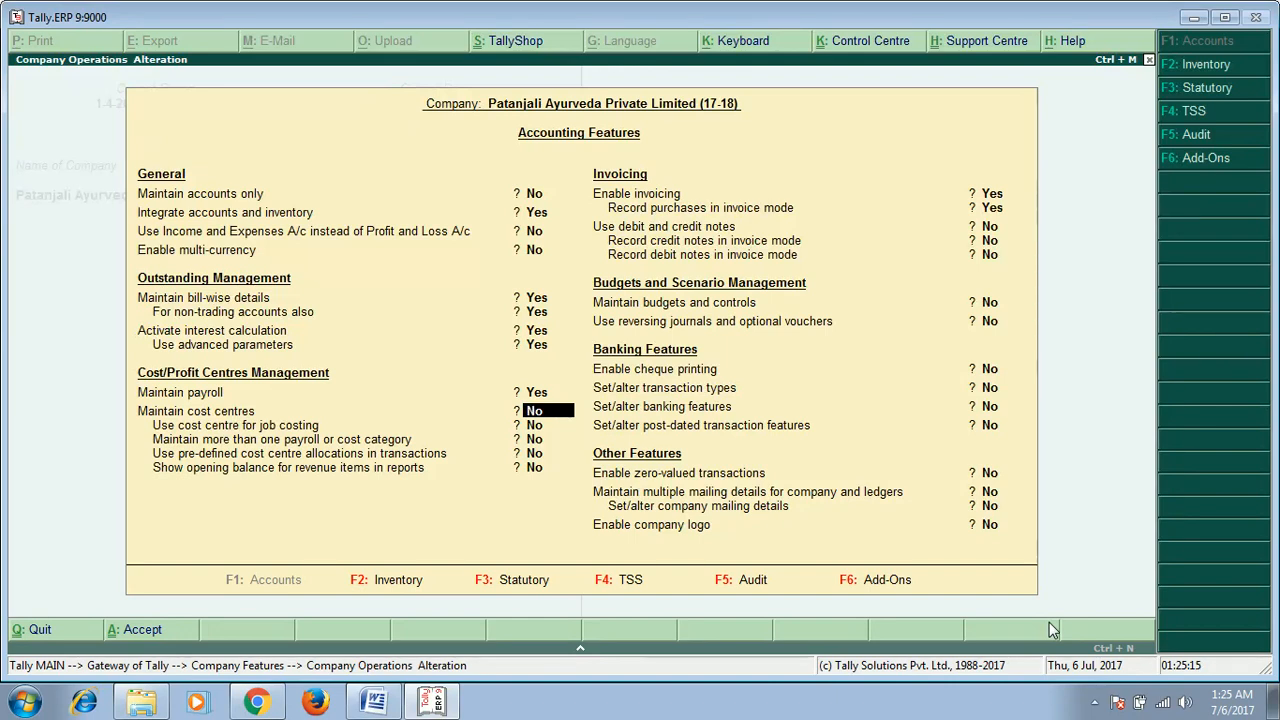
text(Y)
key(Return)
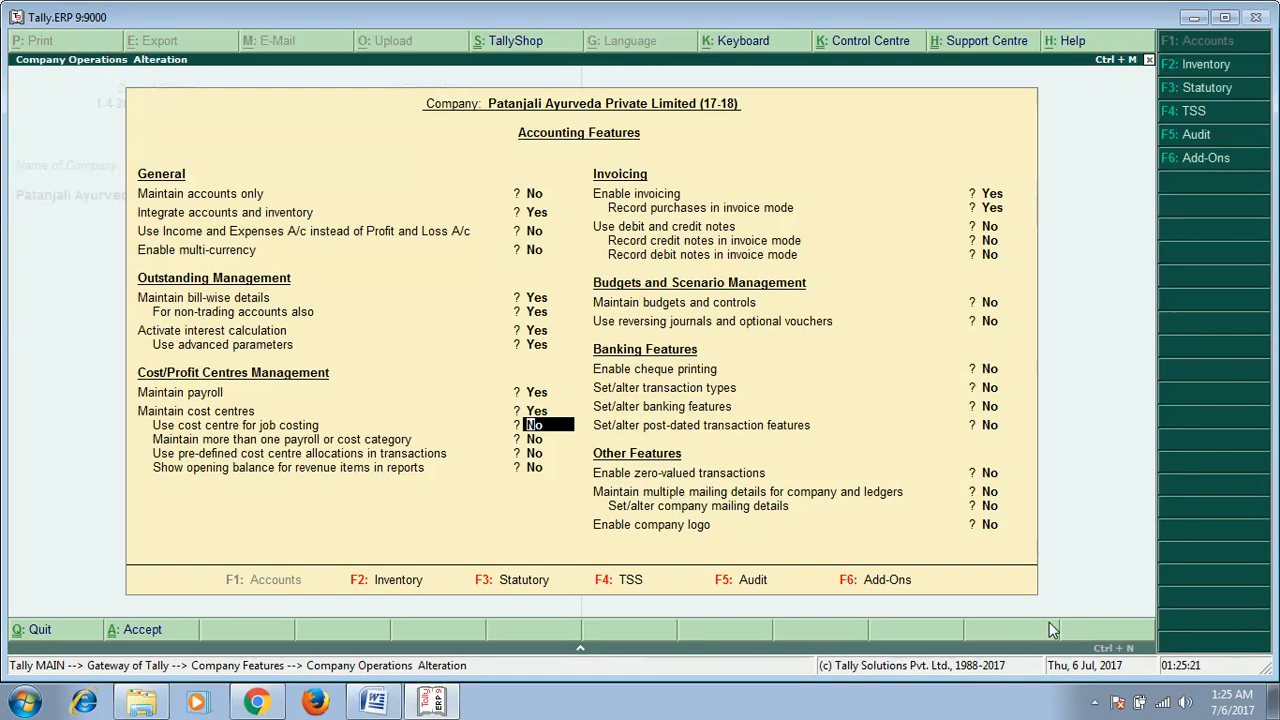
text(Y)
key(Return)
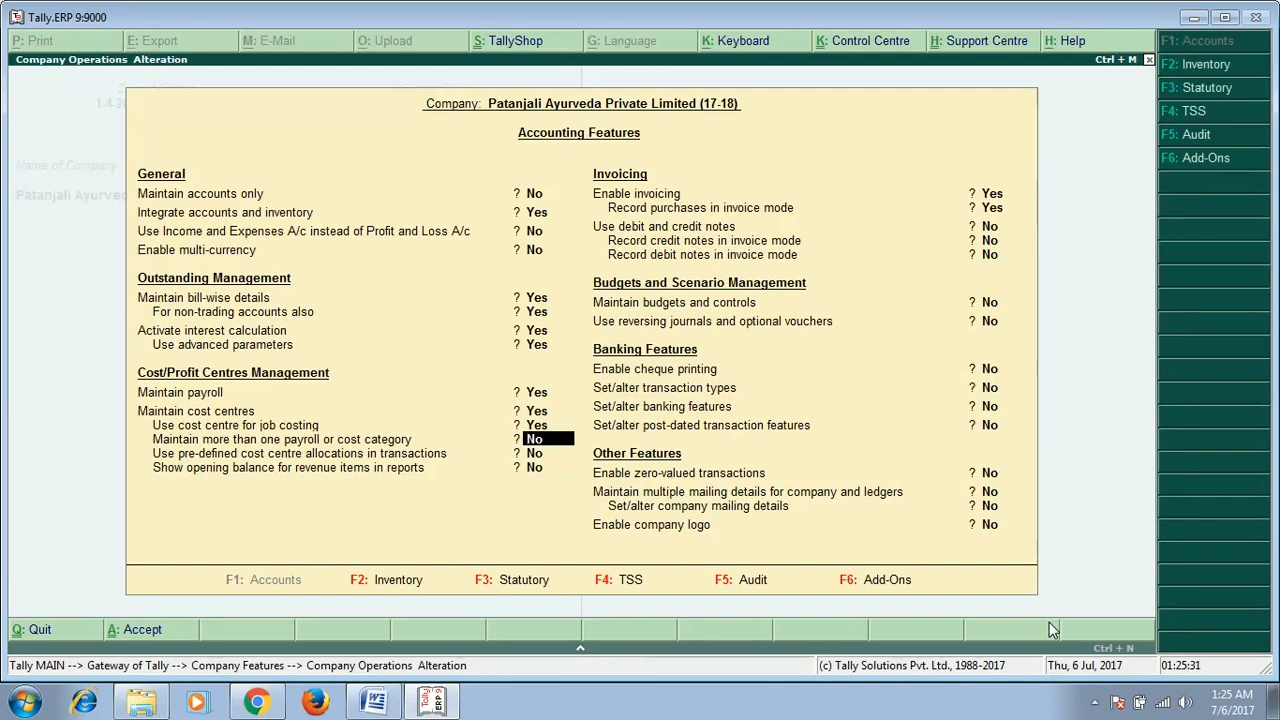
Step: Enable debit and credit notes and record both credit notes and debit notes in invoice mode
key(Return)
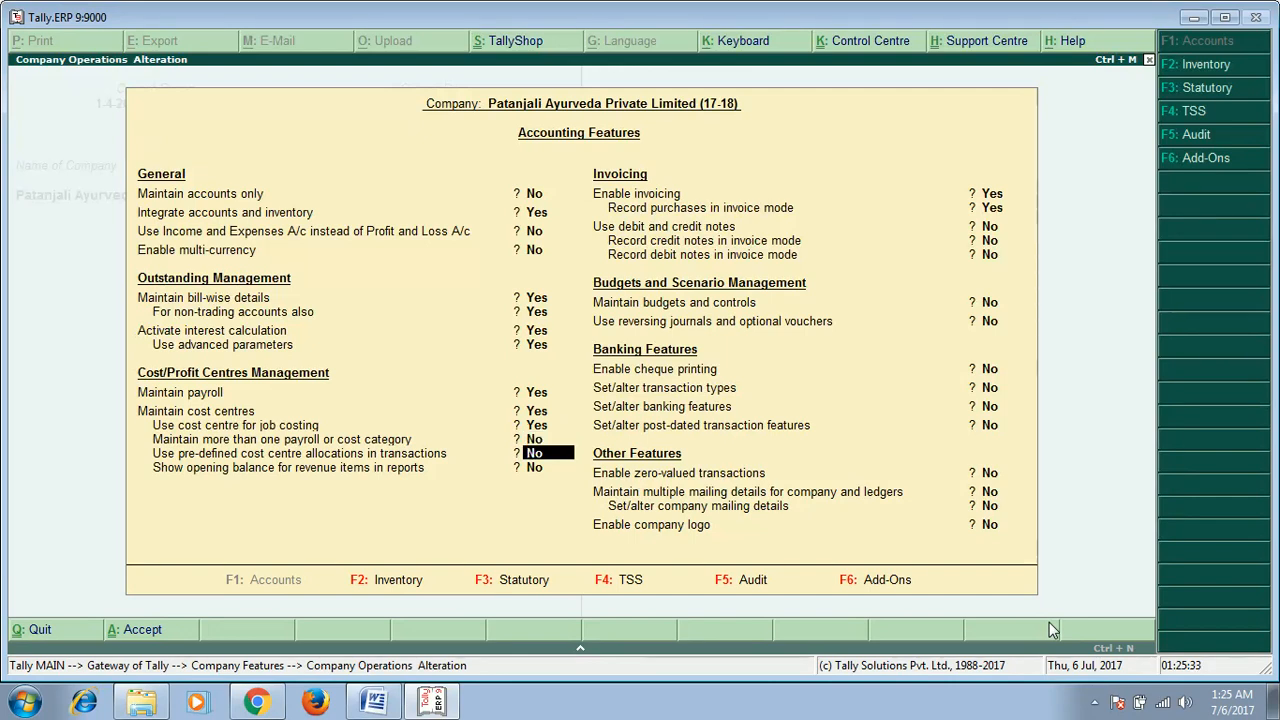
key(Return)
key(Return)
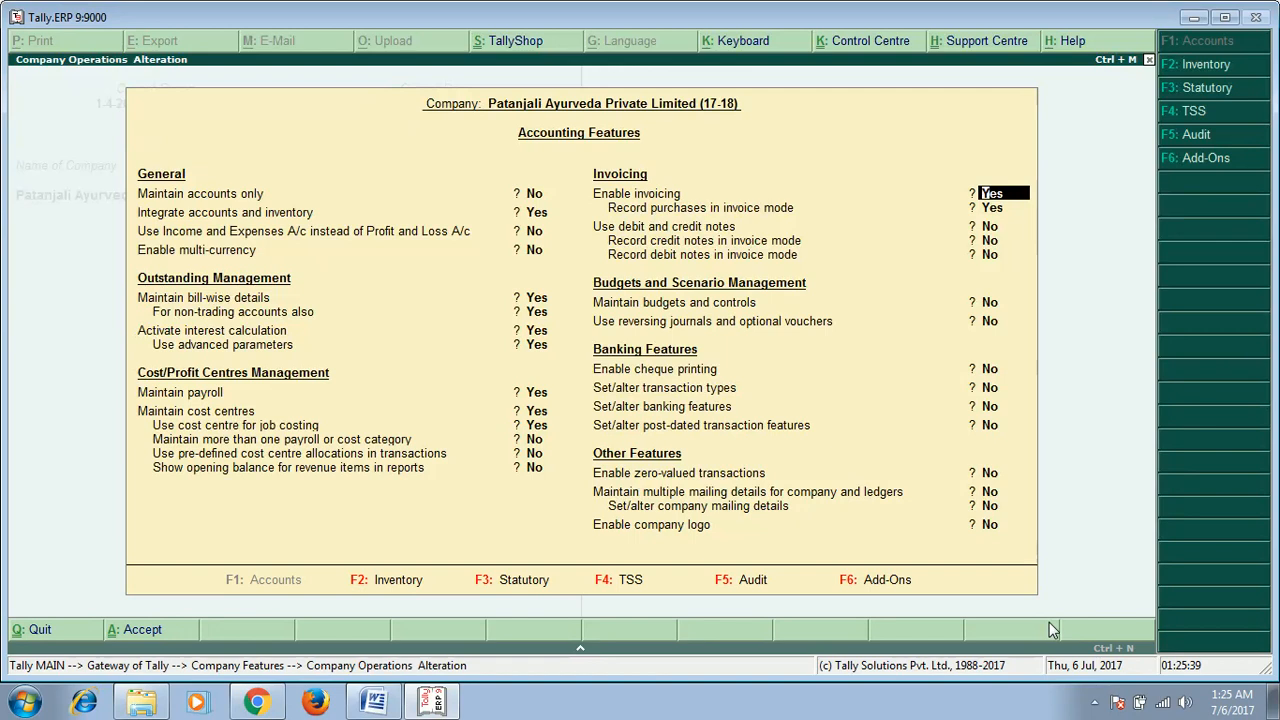
key(Return)
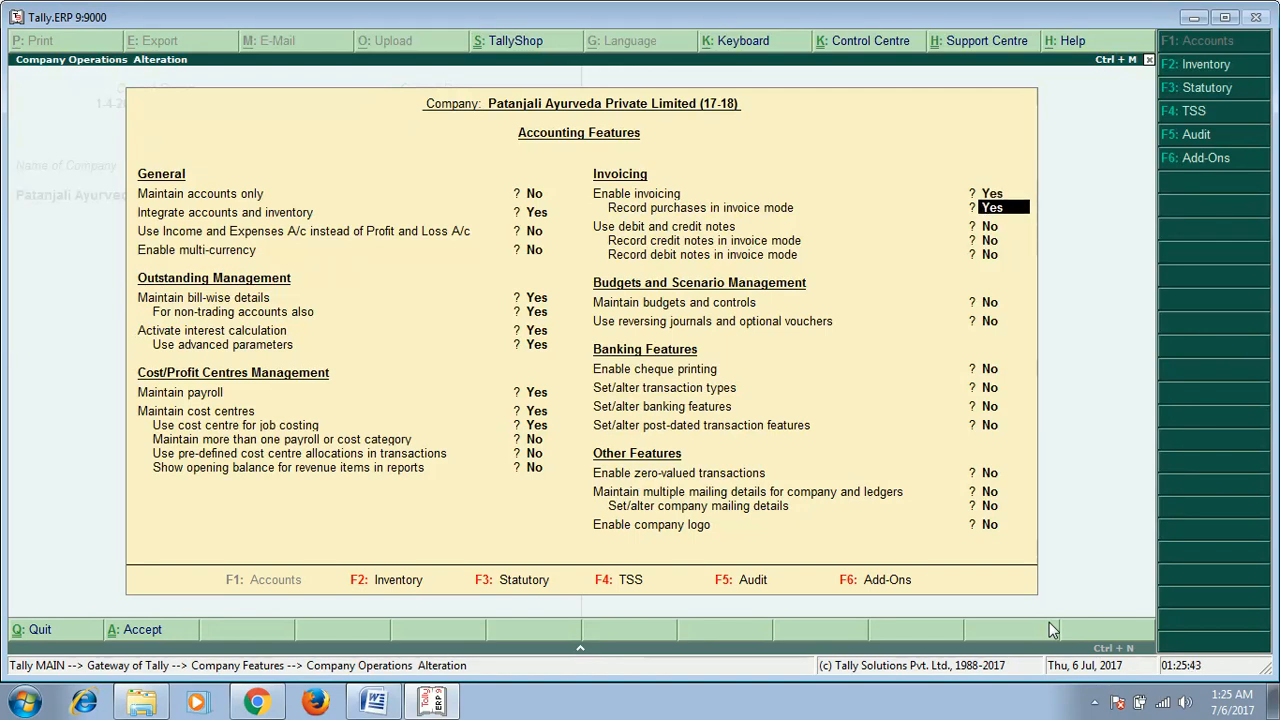
key(Return)
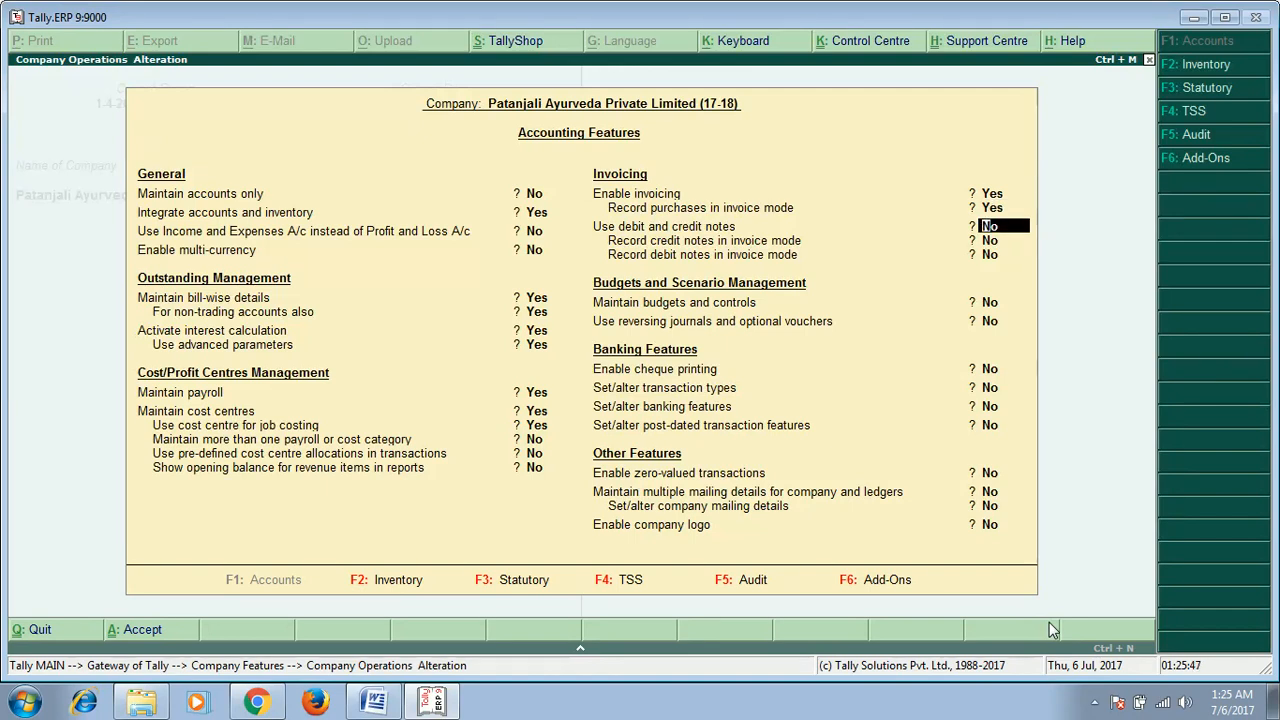
text(Y)
key(Return)
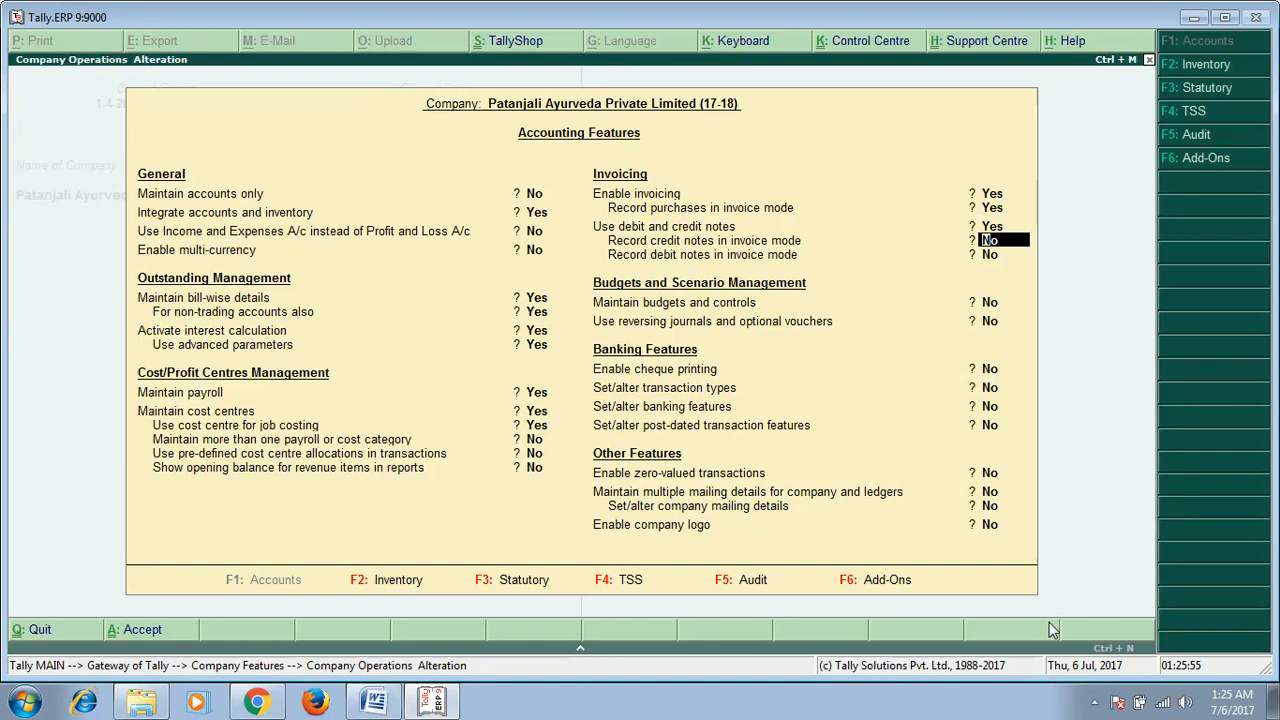
text(y)
key(Return)
text(y)
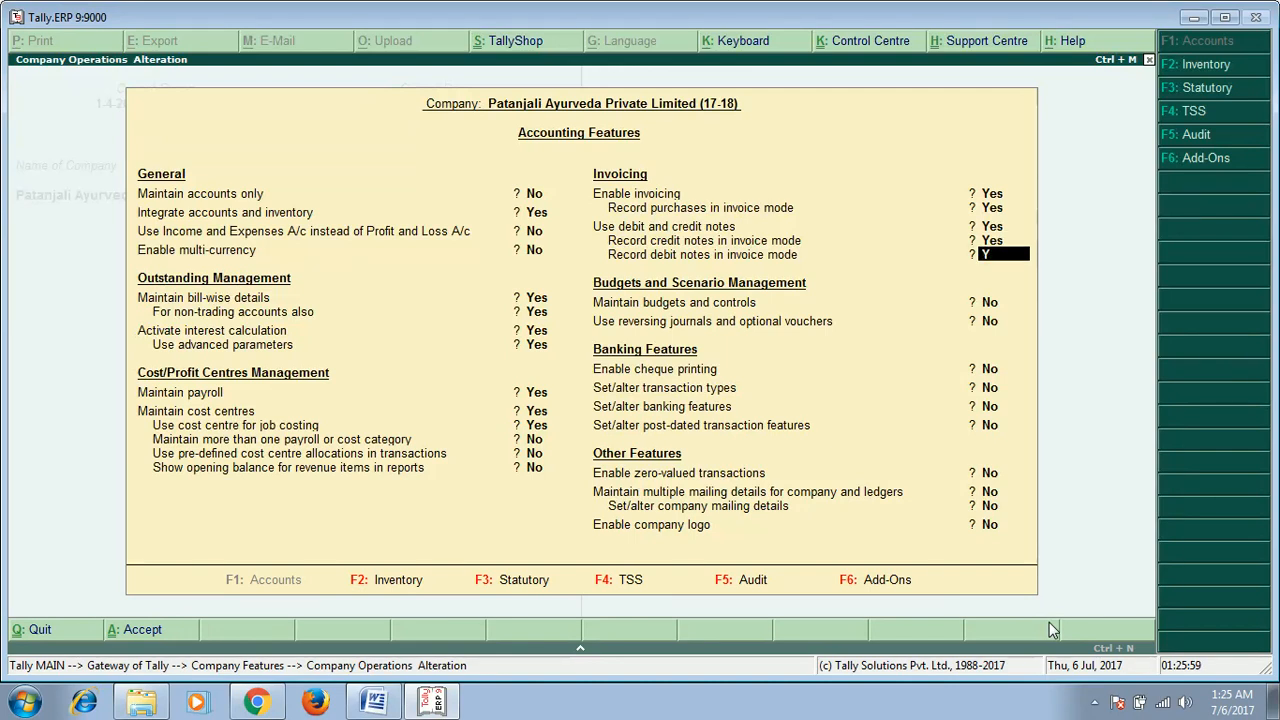
key(Return)
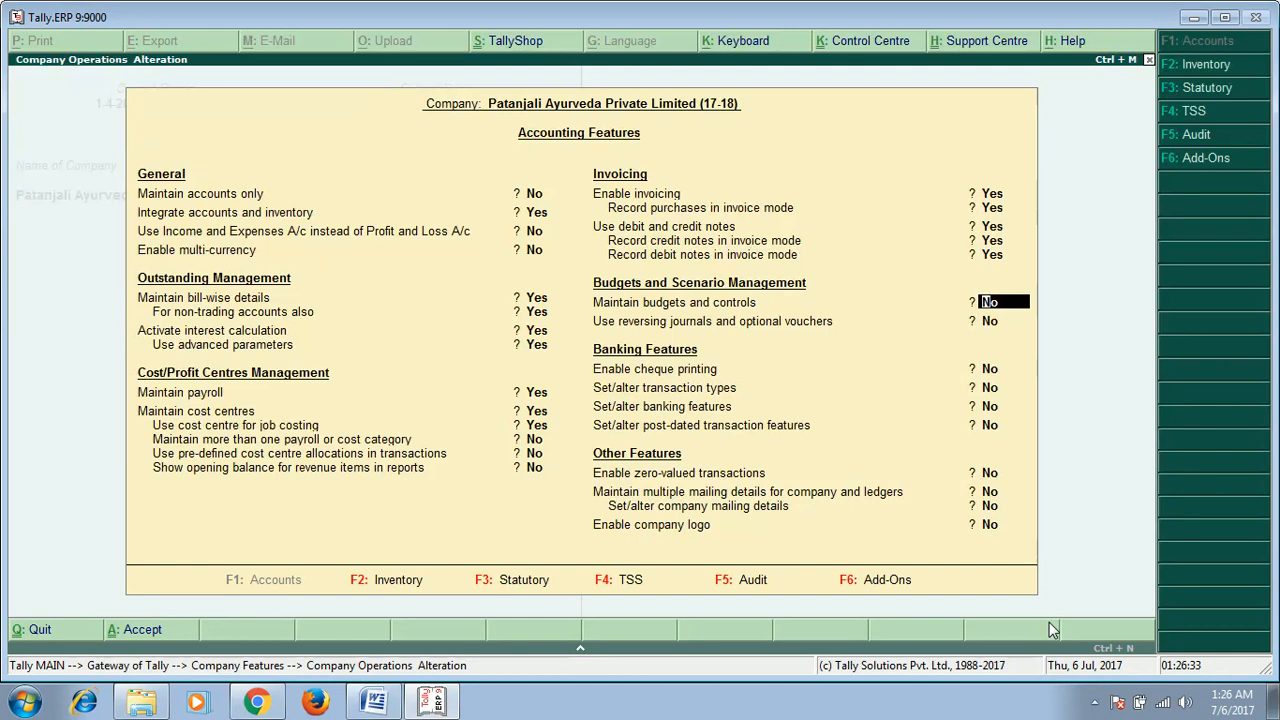
key(Return)
key(Return)
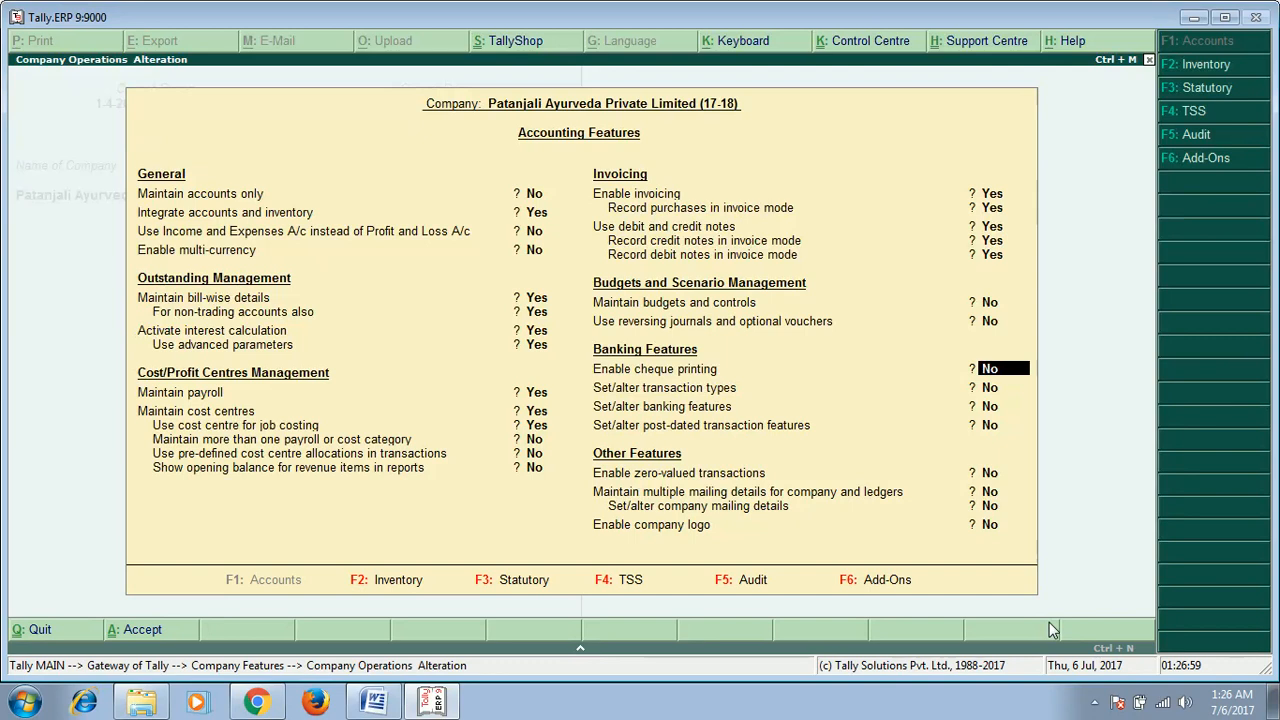
Step: Enable cheque printing and turn on setting of transaction types
text(y)
key(Return)
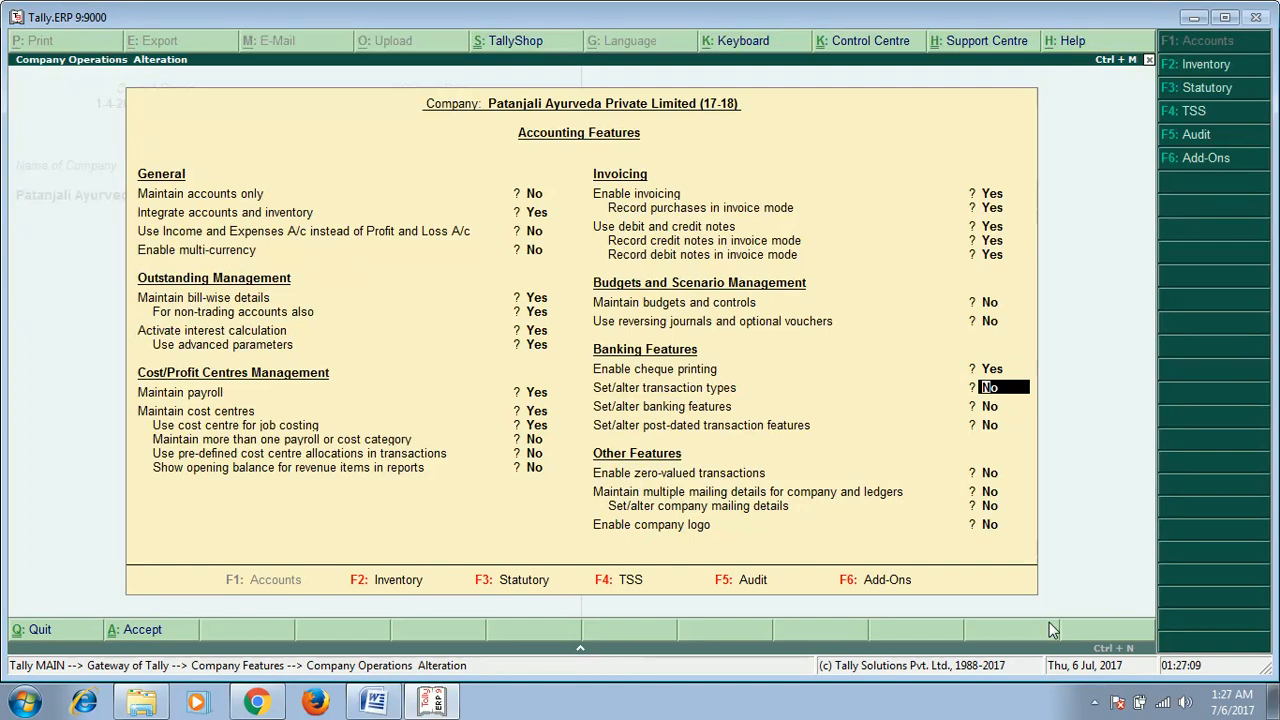
text(y)
key(Return)
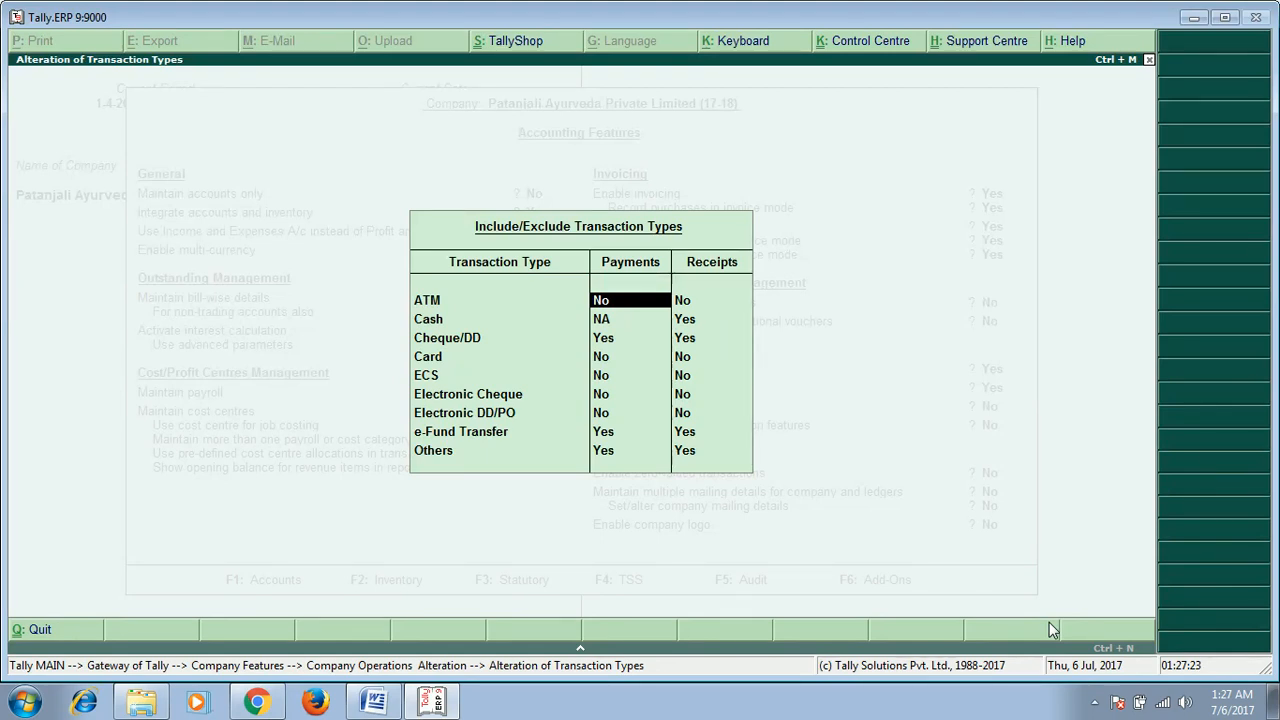
Step: Include every transaction type for both payments and receipts, then close the transaction types table
text(Y)
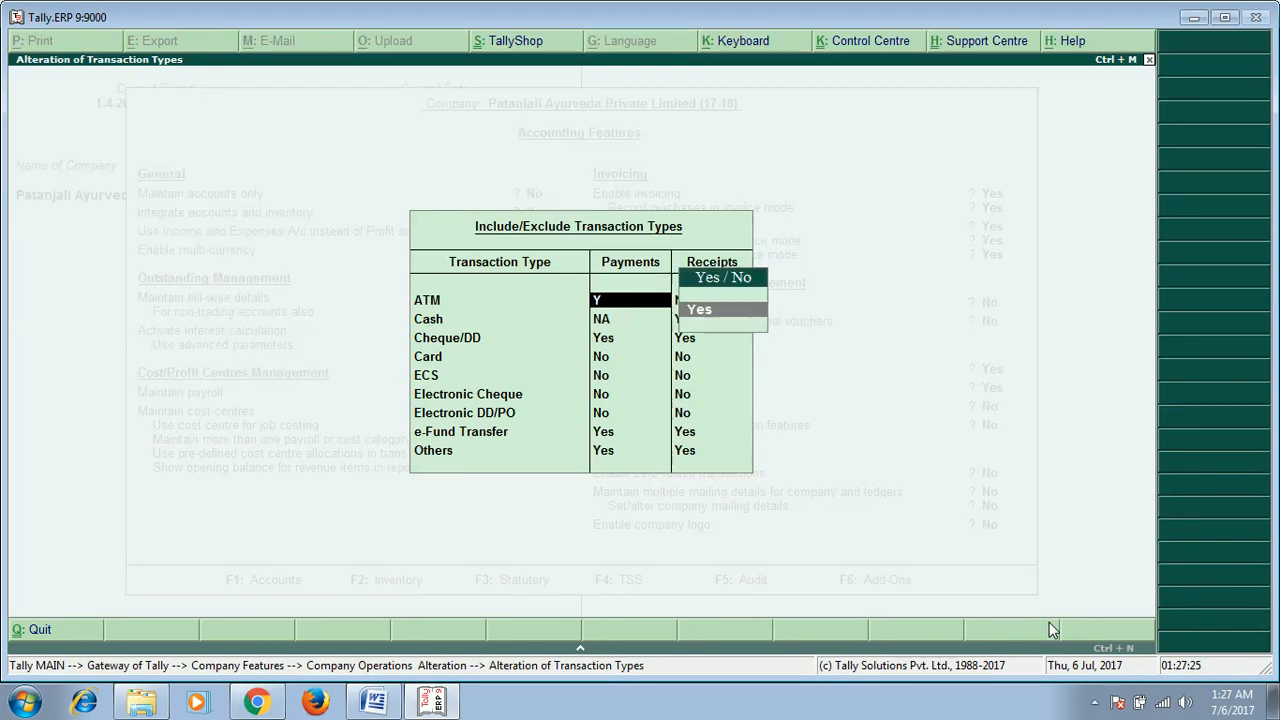
key(Return)
text(Y)
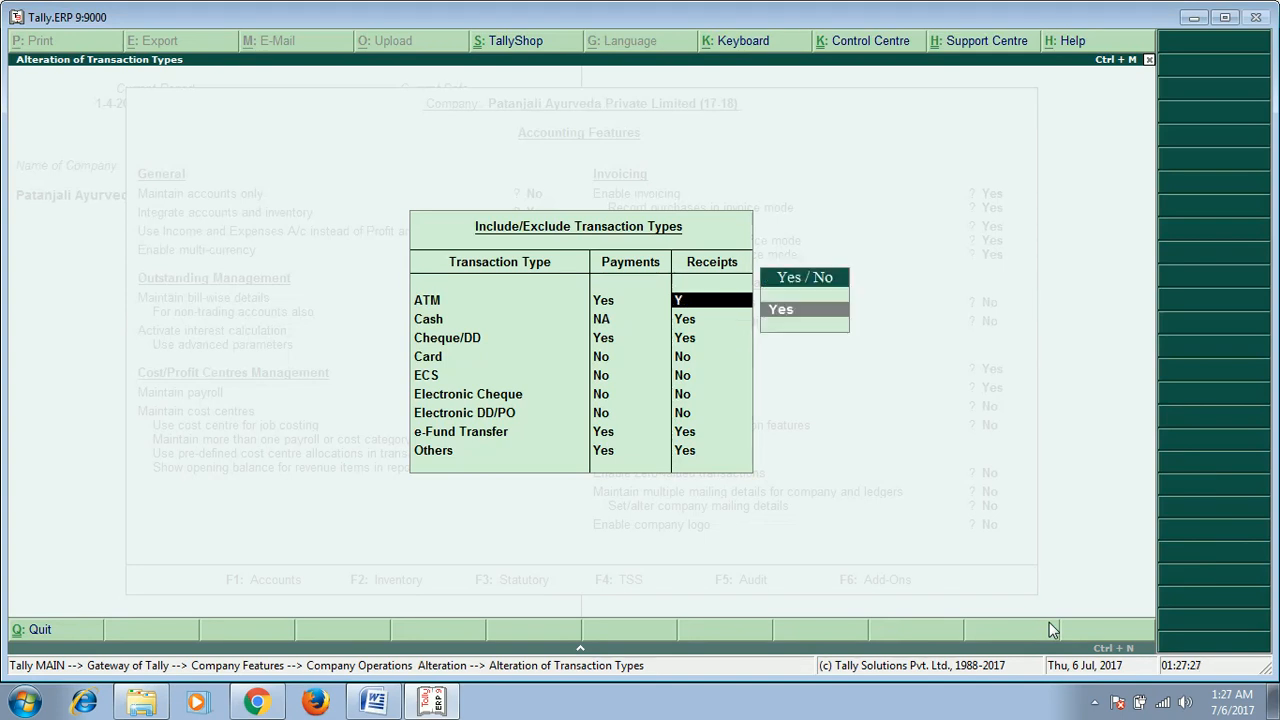
key(Return)
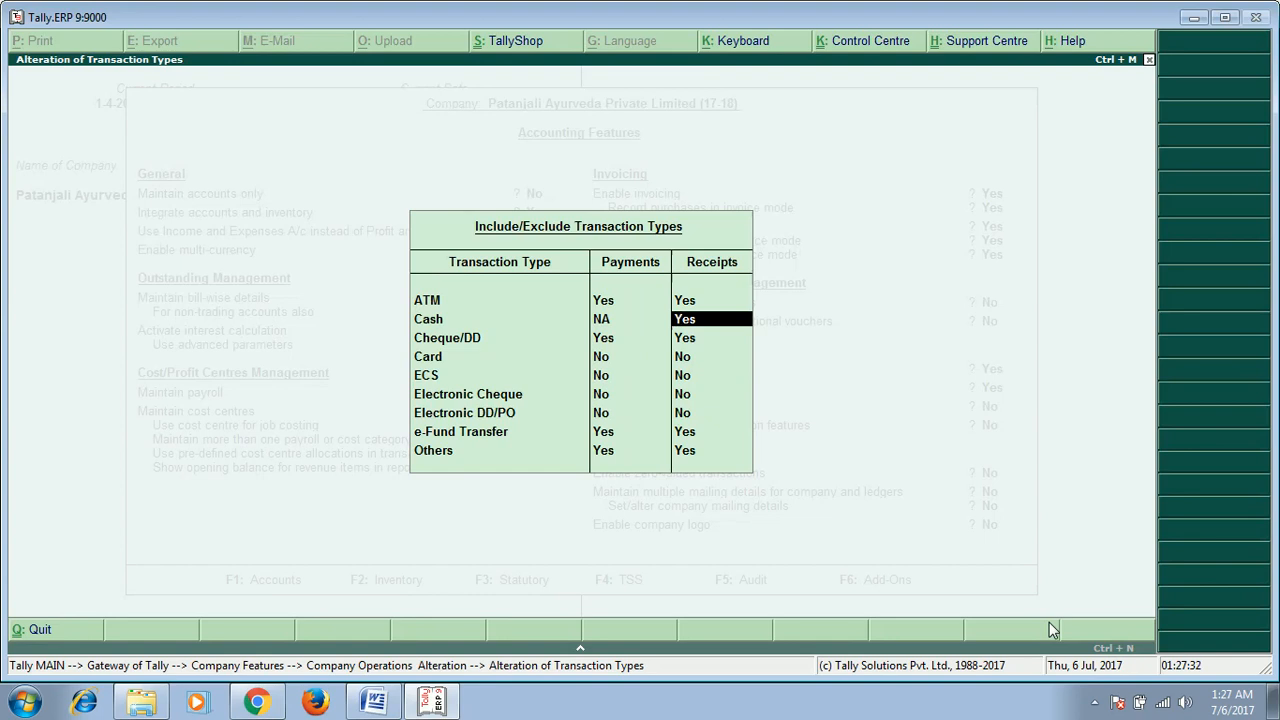
key(Return)
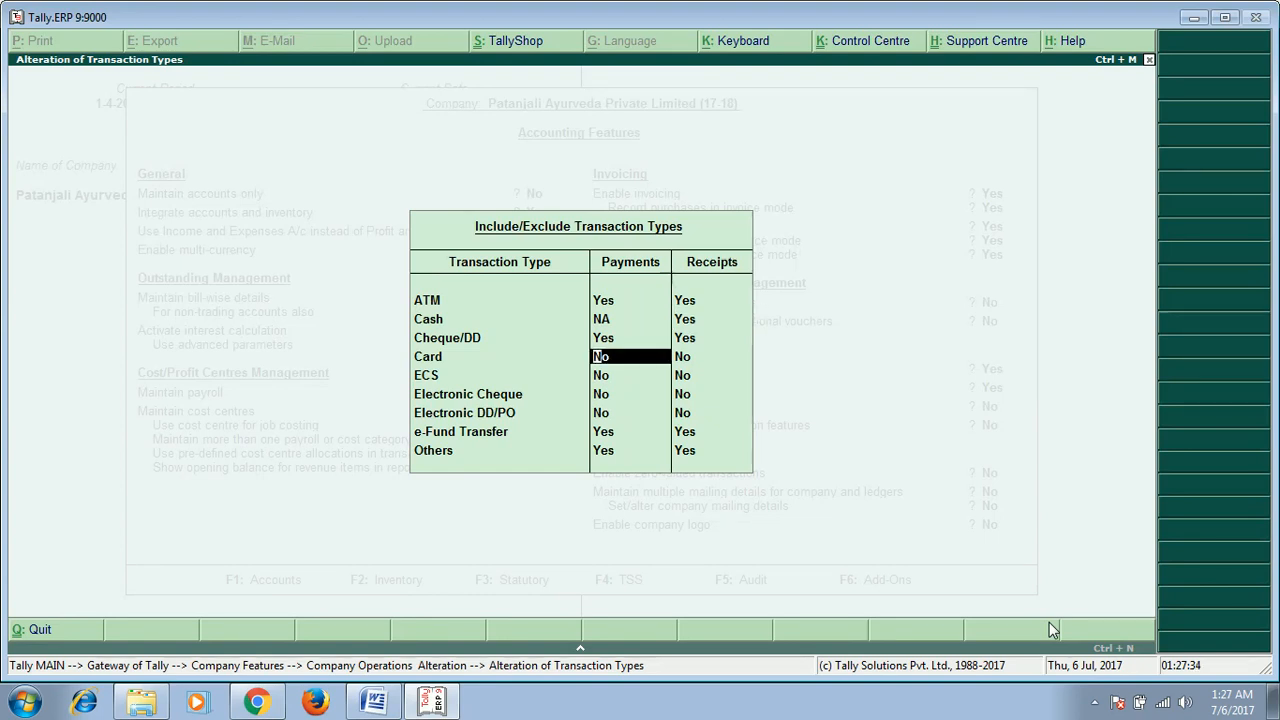
text(Y)
key(Return)
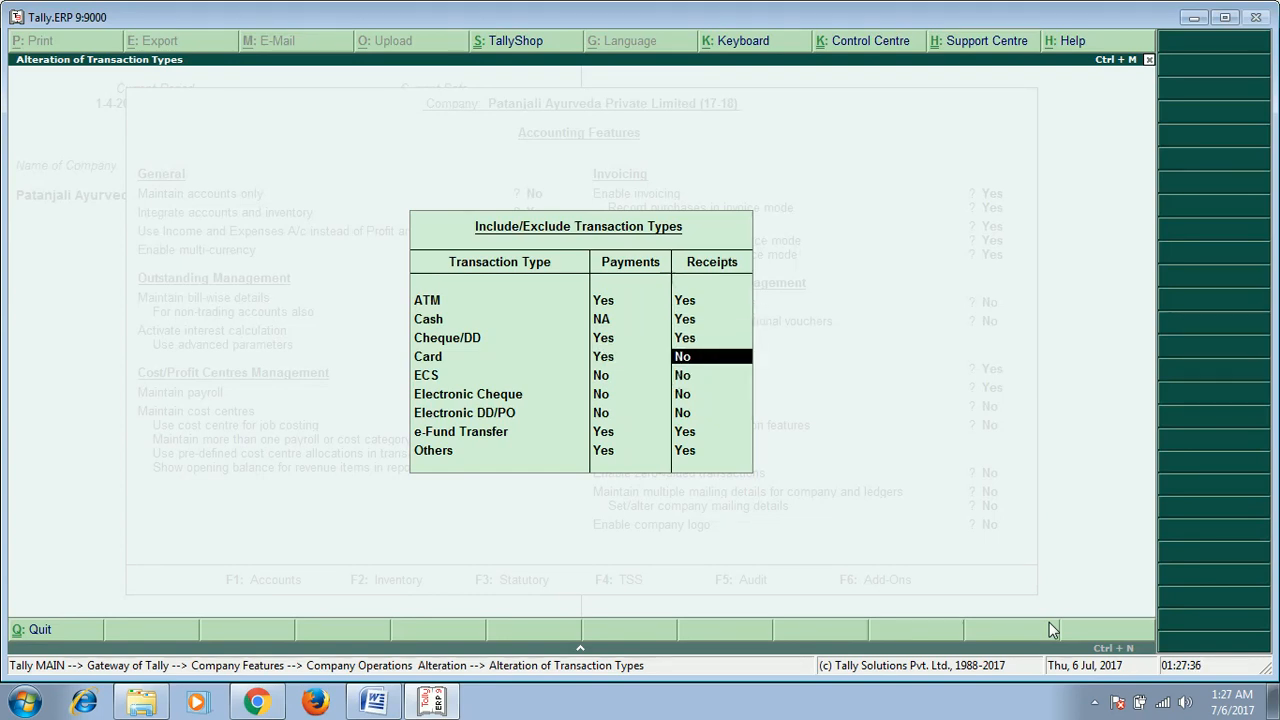
text(Y)
key(Return)
text(Y)
key(Return)
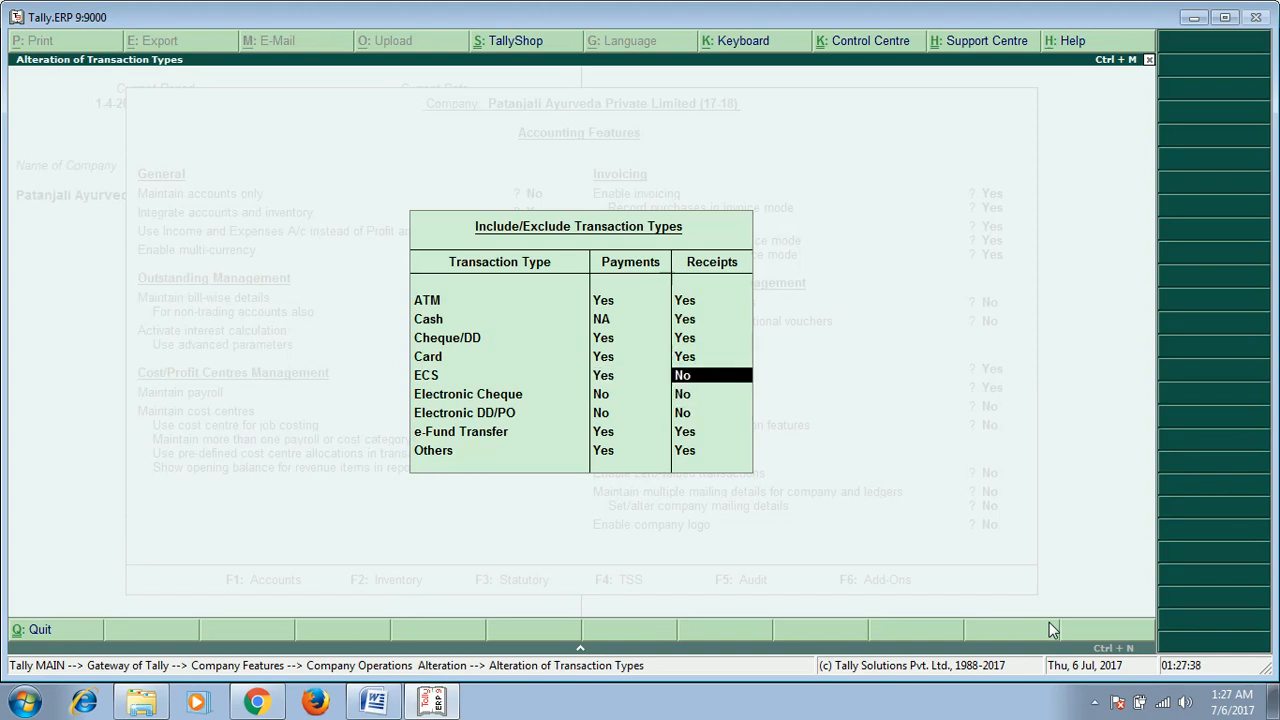
text(Y)
key(Return)
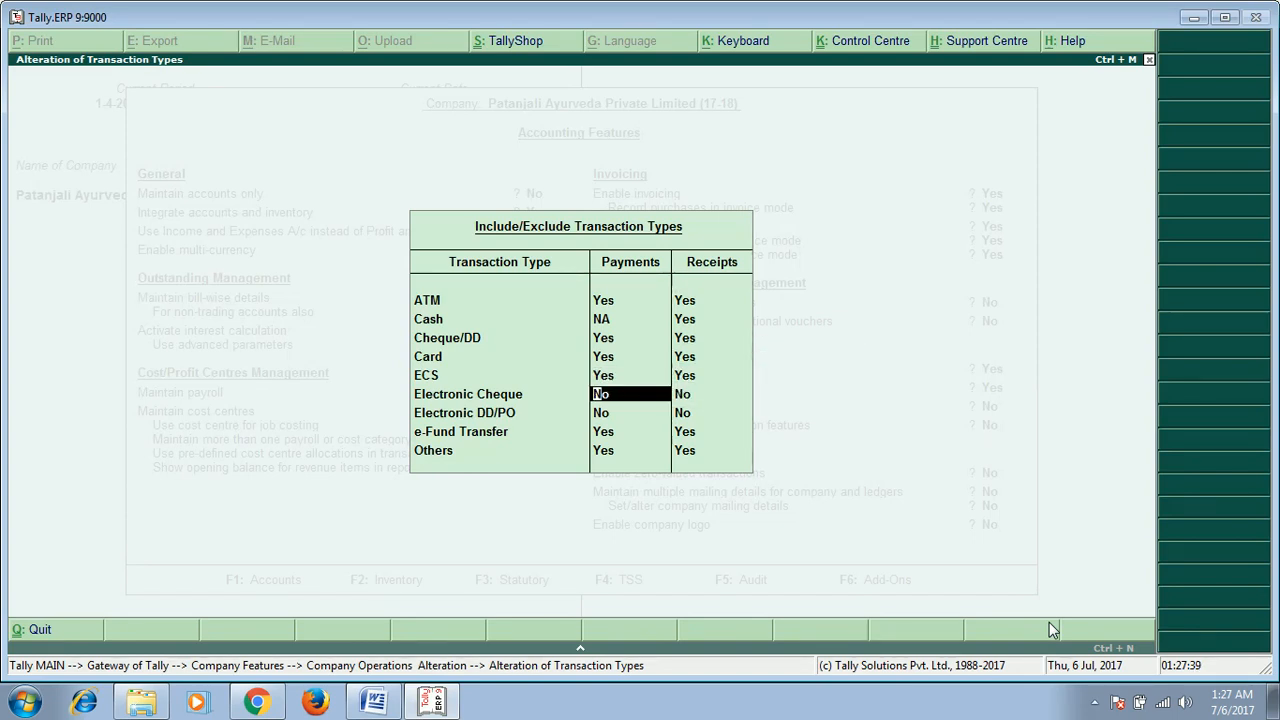
text(Y)
key(Return)
text(Y)
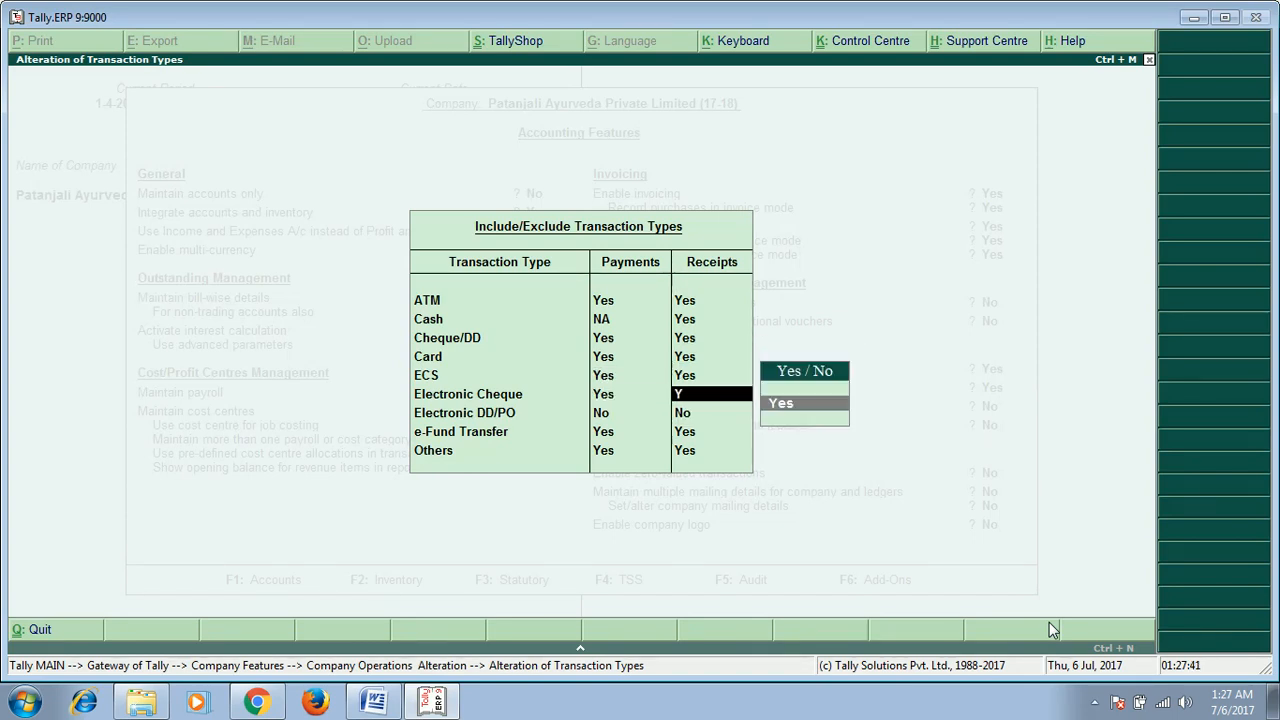
key(Return)
text(Y)
key(Return)
text(Y)
key(Return)
key(Return)
key(Return)
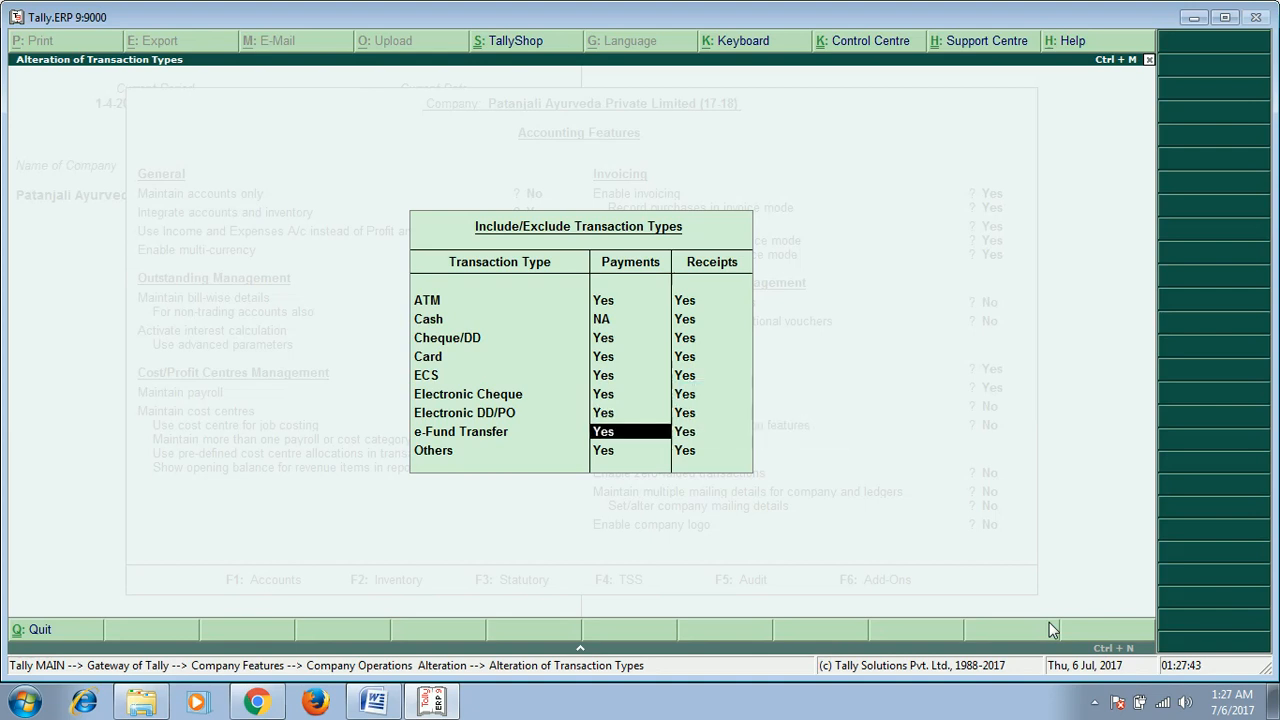
key(Return)
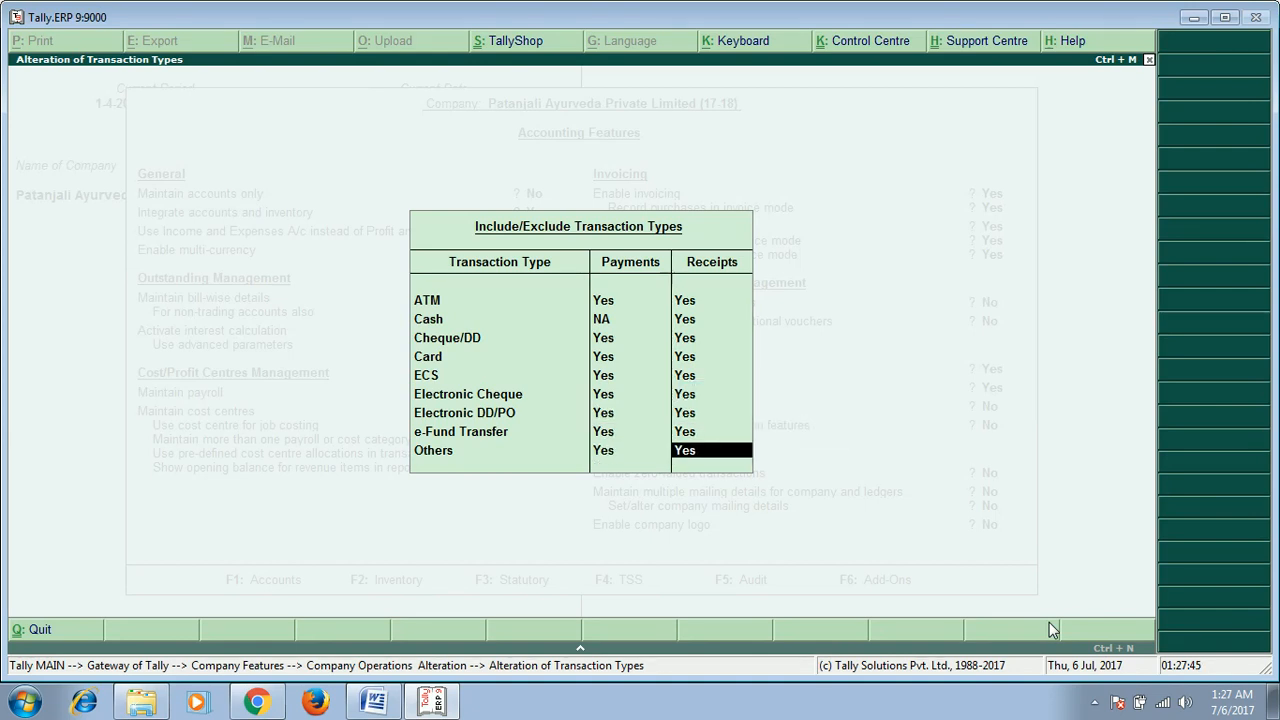
key(Return)
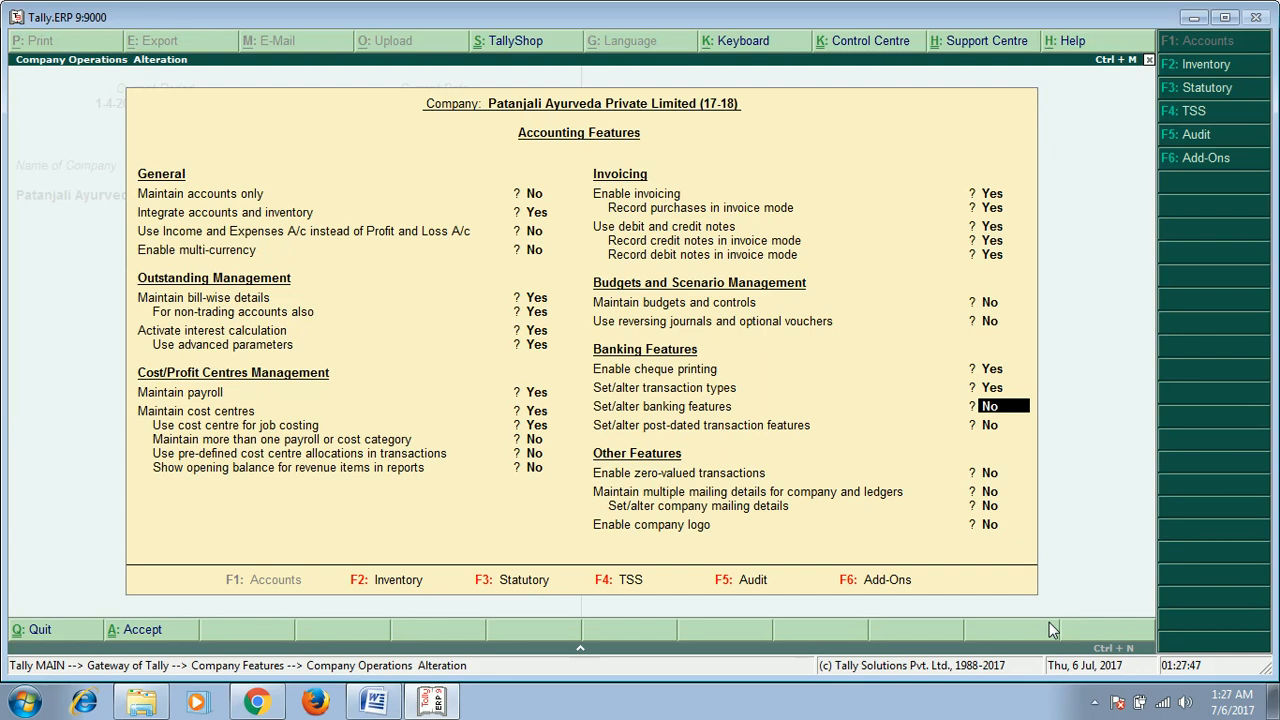
Step: Enable banking features with beneficiary code and bank details for cost centres
key(y)
key(Return)
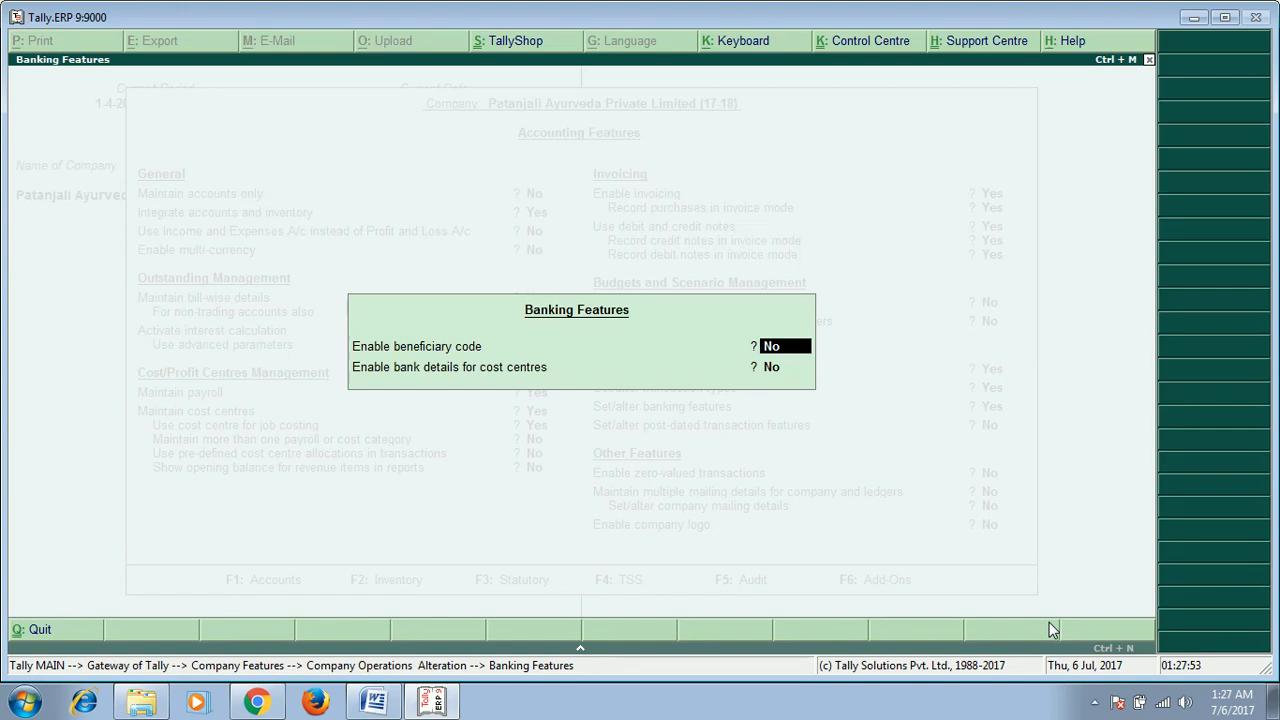
key(y)
key(Return)
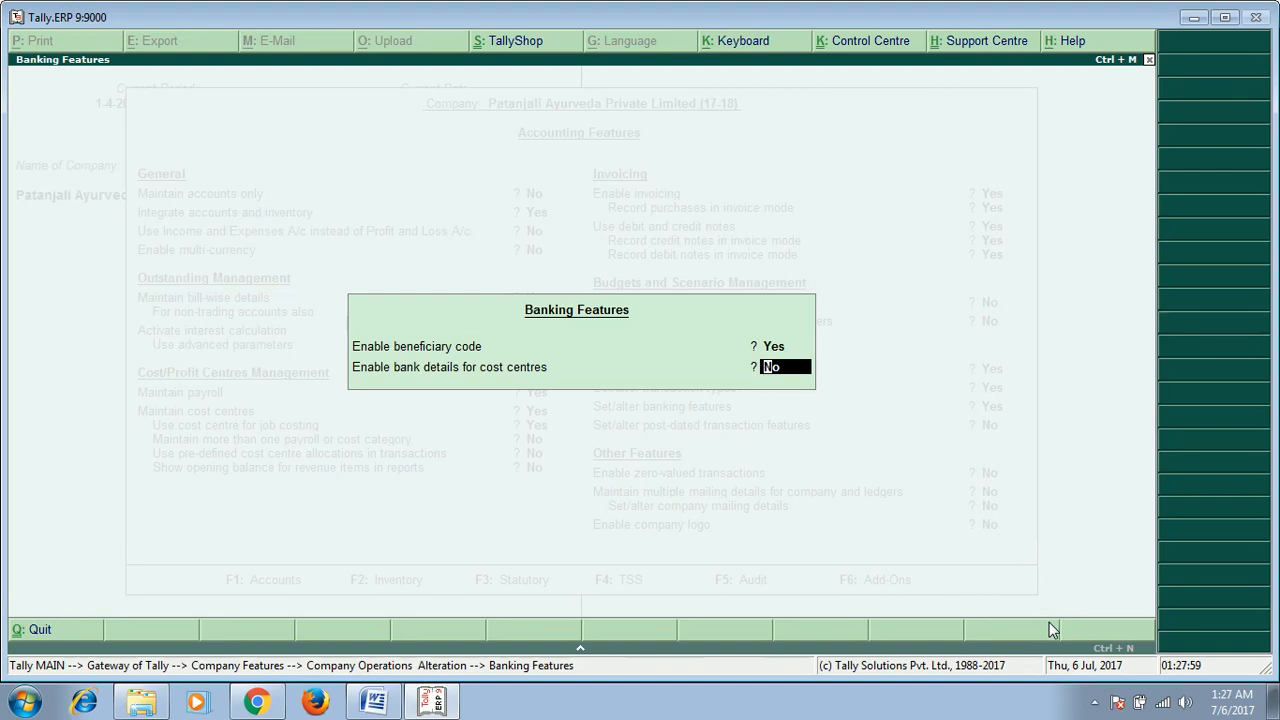
key(y)
key(Return)
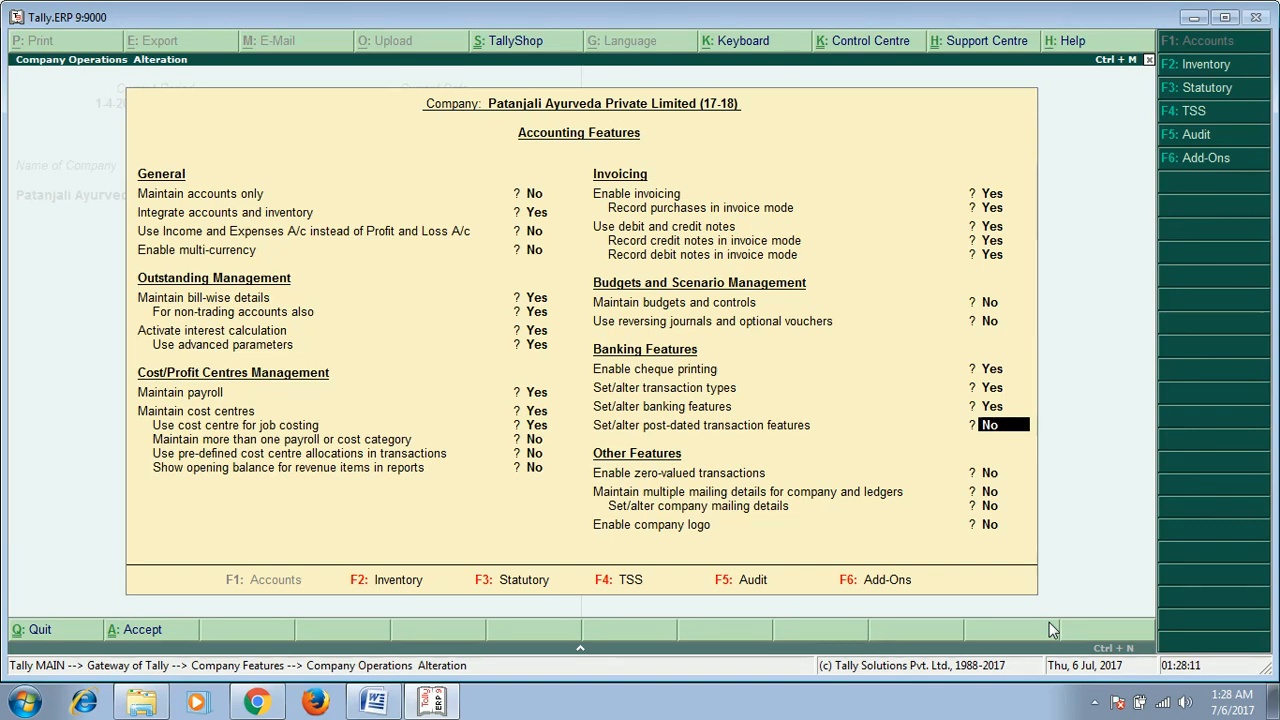
text(y)
key(Return)
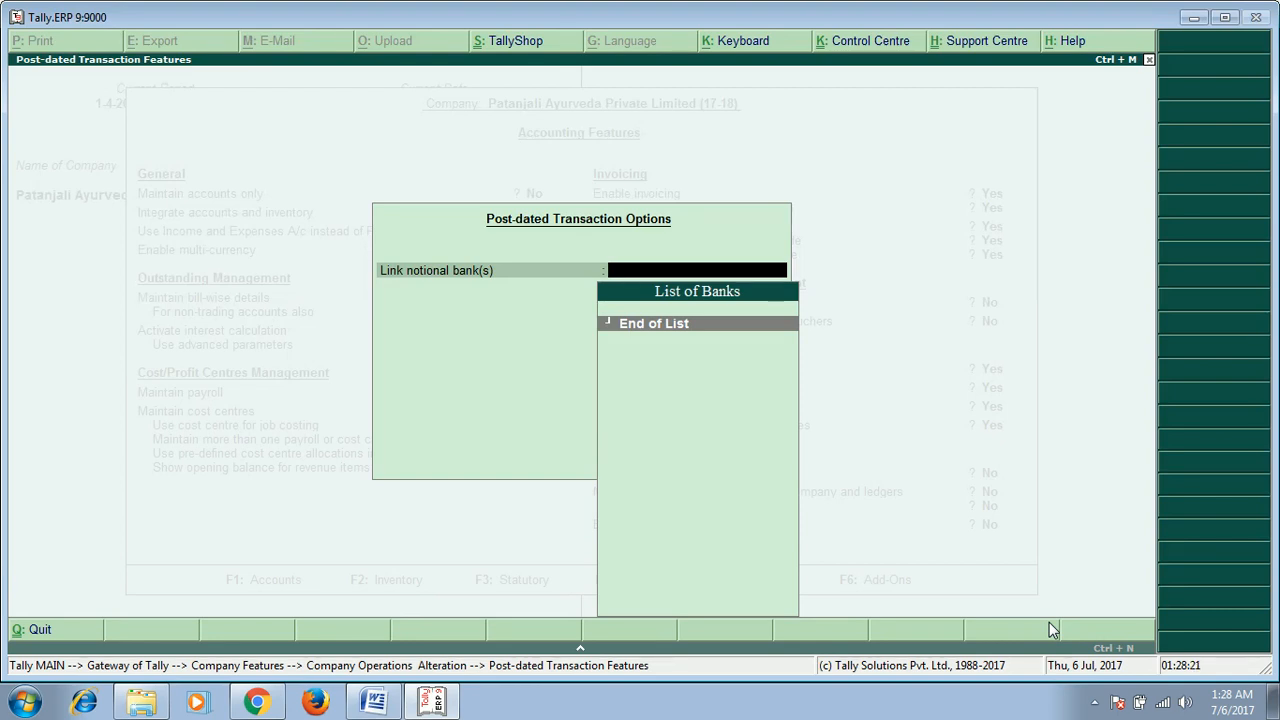
key(Escape)
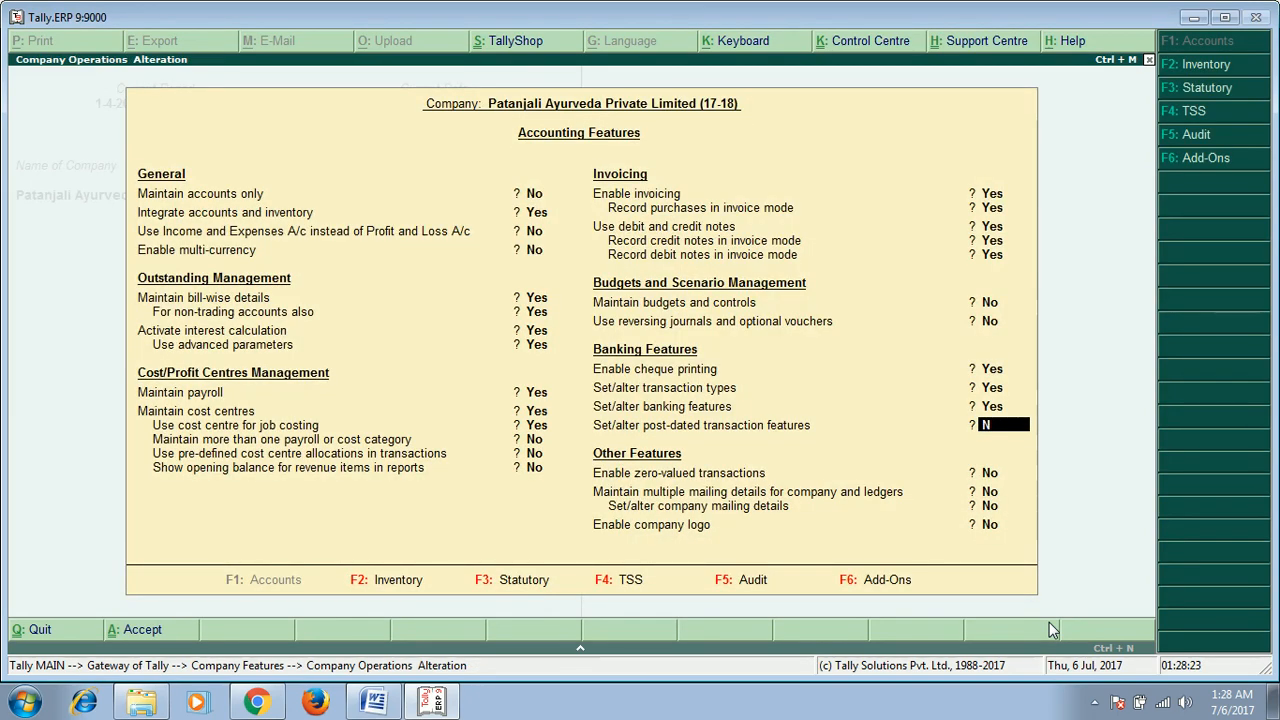
key(Return)
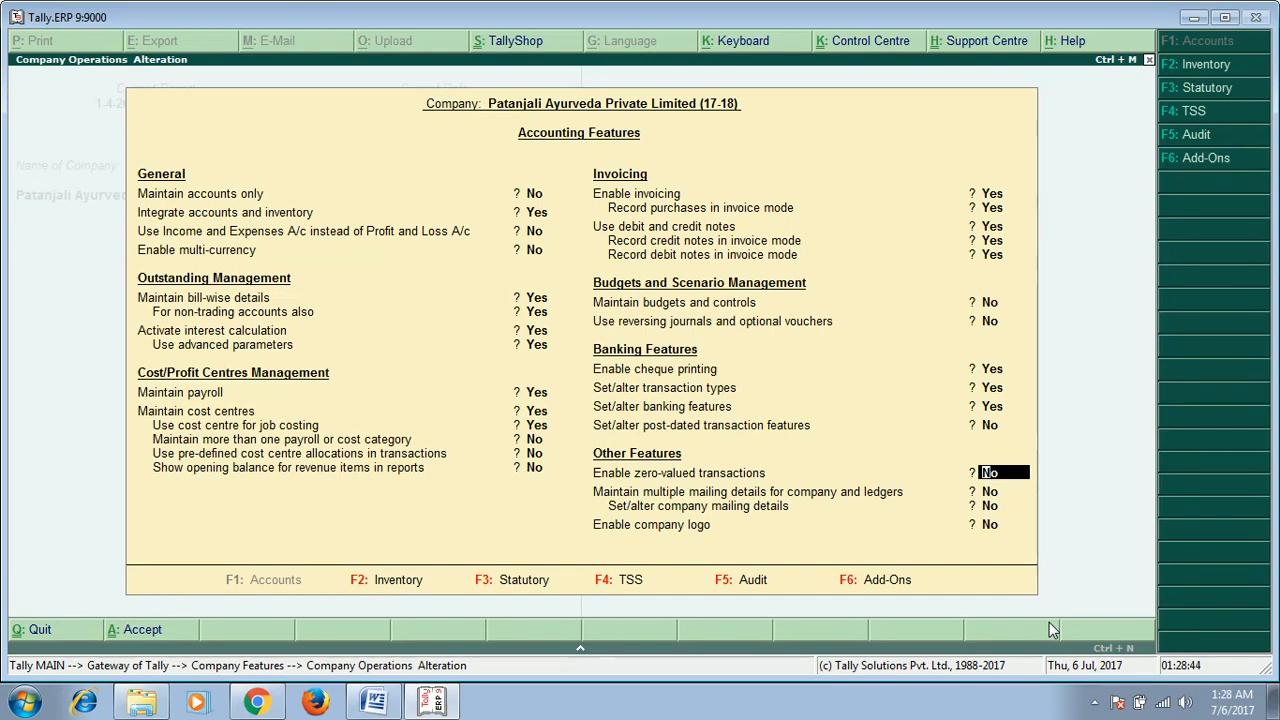
Step: Enable zero-valued transactions and leave multiple mailing details off
text(y)
key(Return)
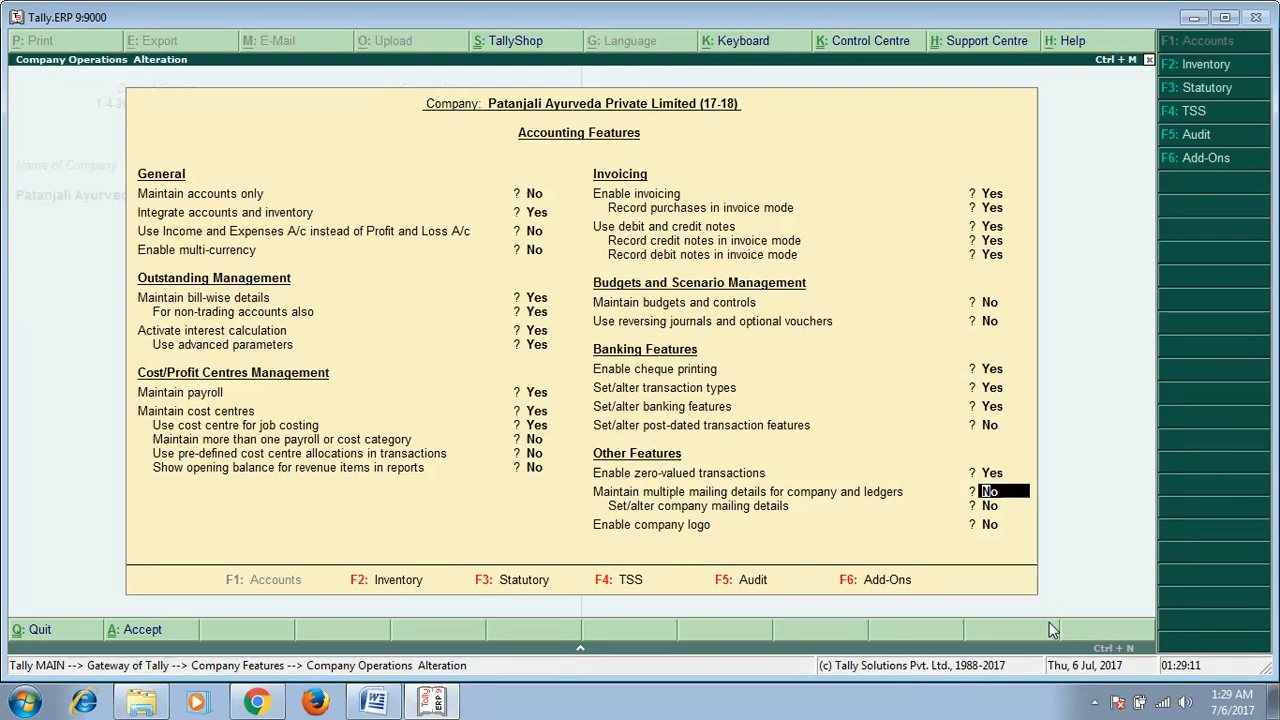
key(Return)
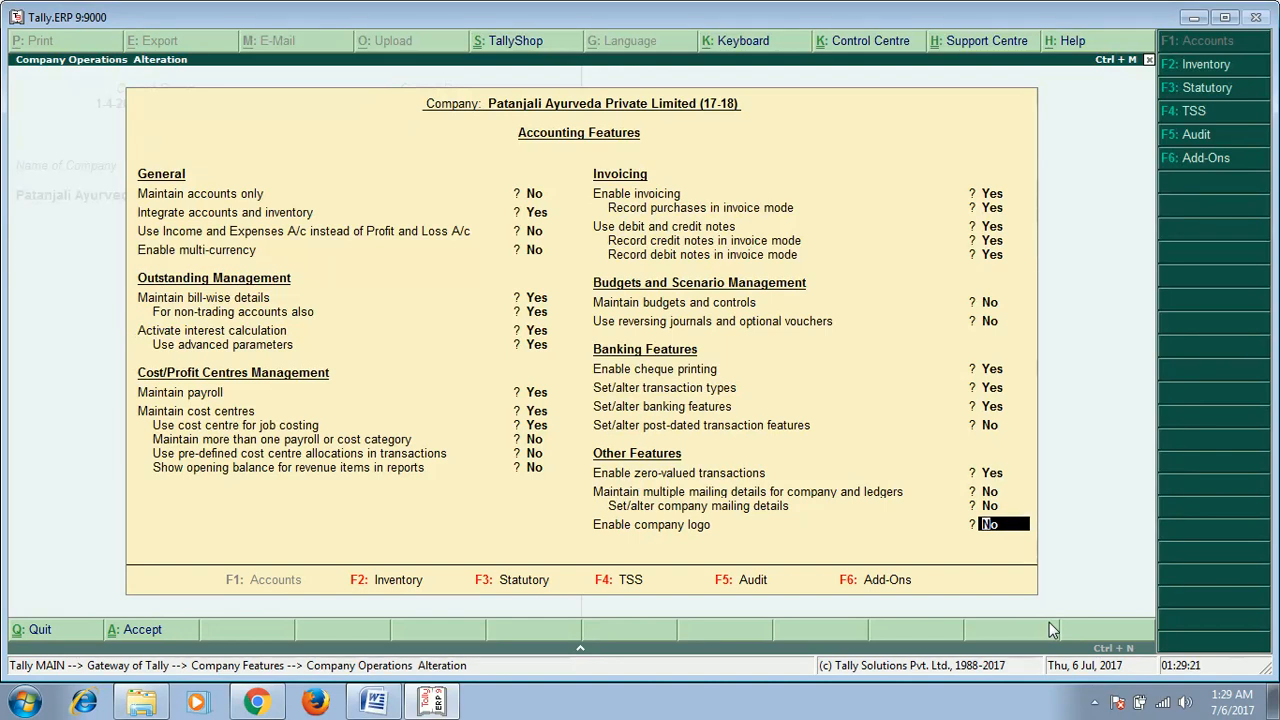
Step: Enable the company logo and enter the logo location C://TALLYERP9/logp.png
key(y)
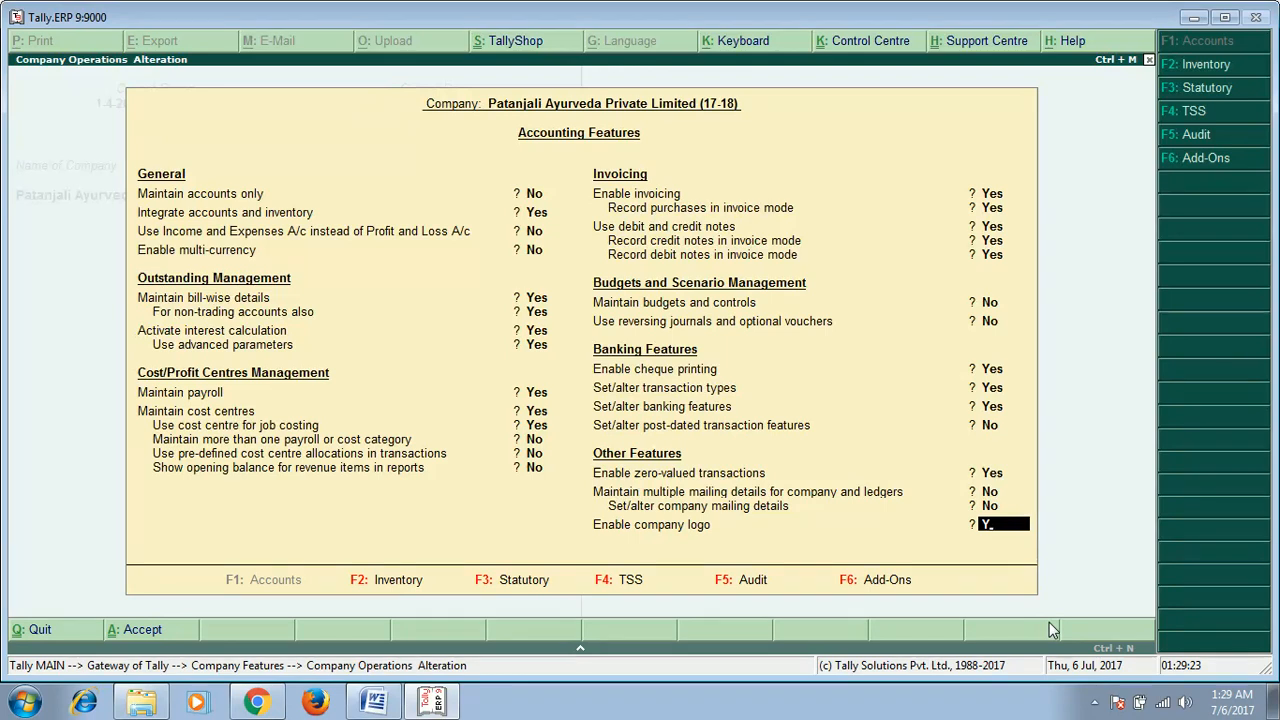
key(Return)
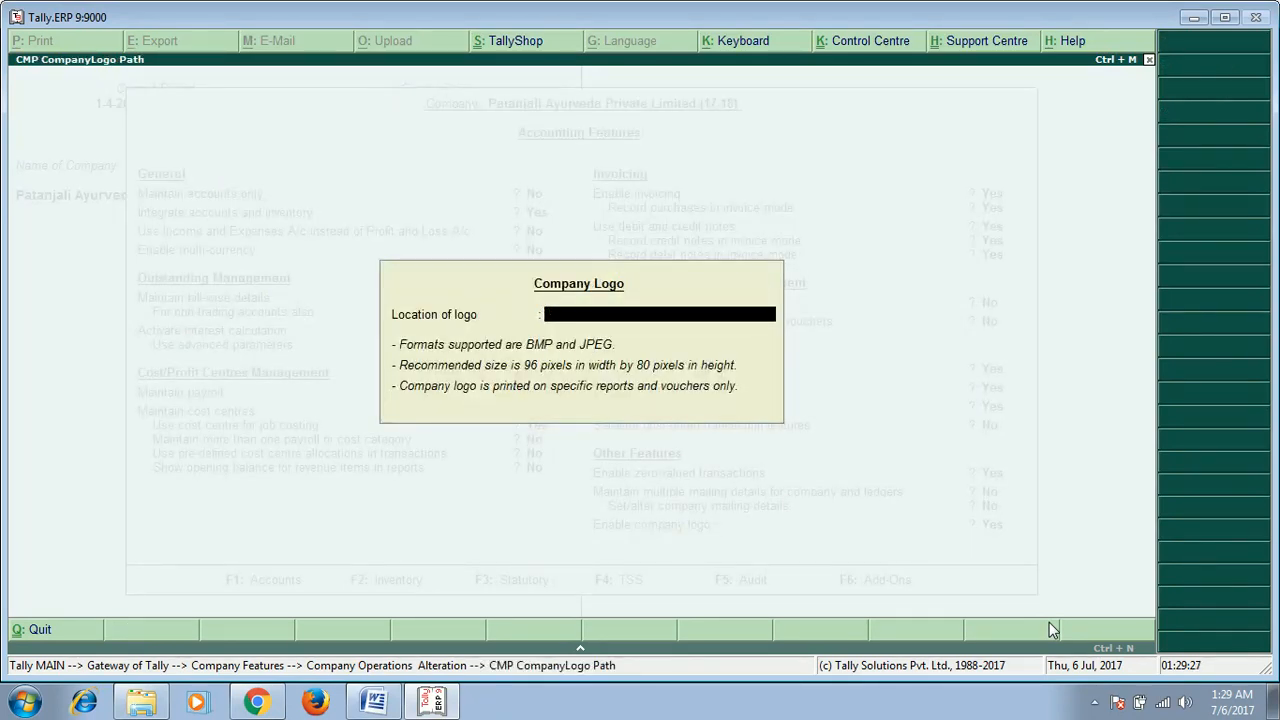
text(C://TALLYERP9/)
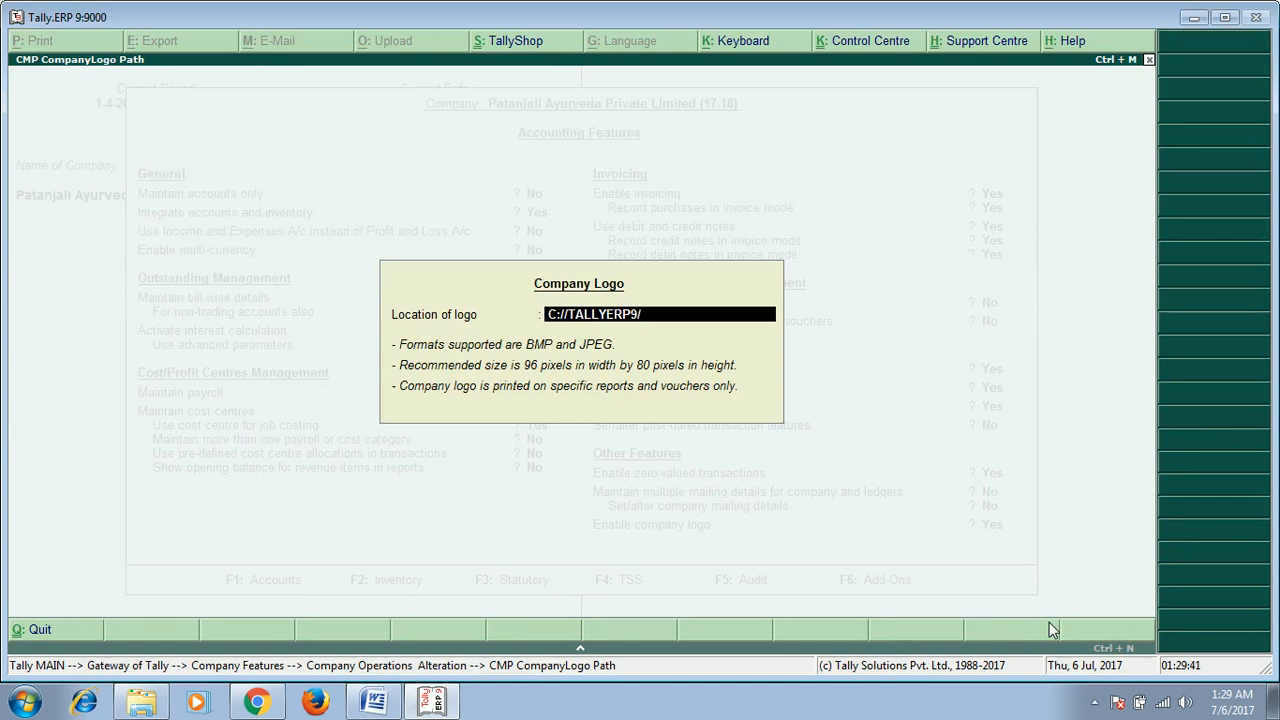
text(log)
text(p.pmh)
key(BackSpace)
key(BackSpace)
text(ng)
key(Return)
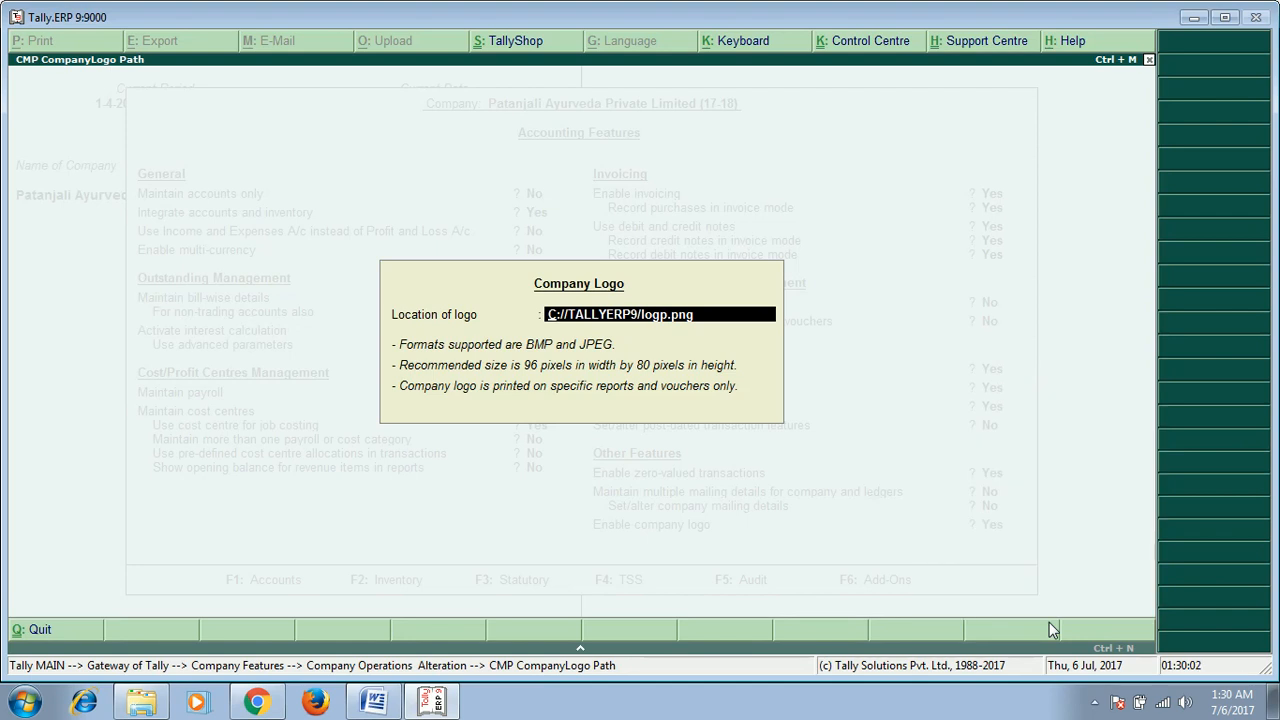
Step: Shorten the logo location to logp.png and try to accept it
key(Delete)
key(Delete)
key(Delete)
key(Delete)
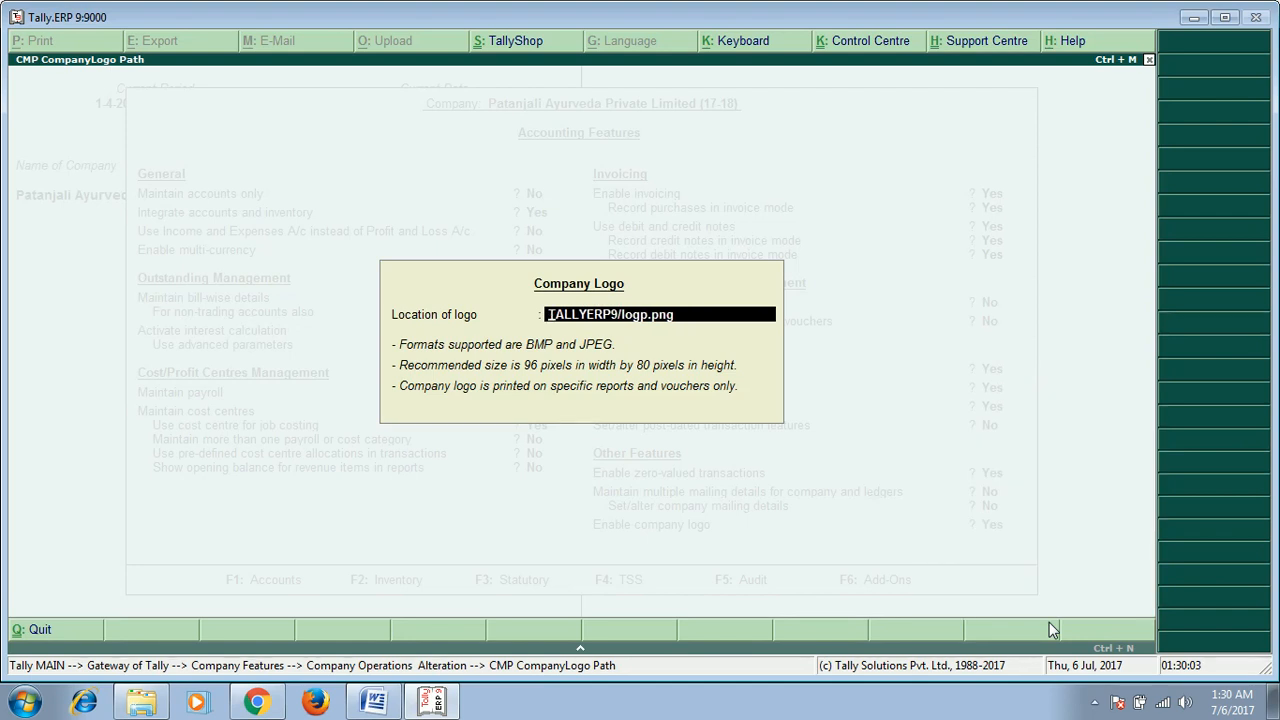
key(Delete)
key(Delete)
key(Delete)
key(Delete)
key(Delete)
key(Delete)
key(Delete)
key(Delete)
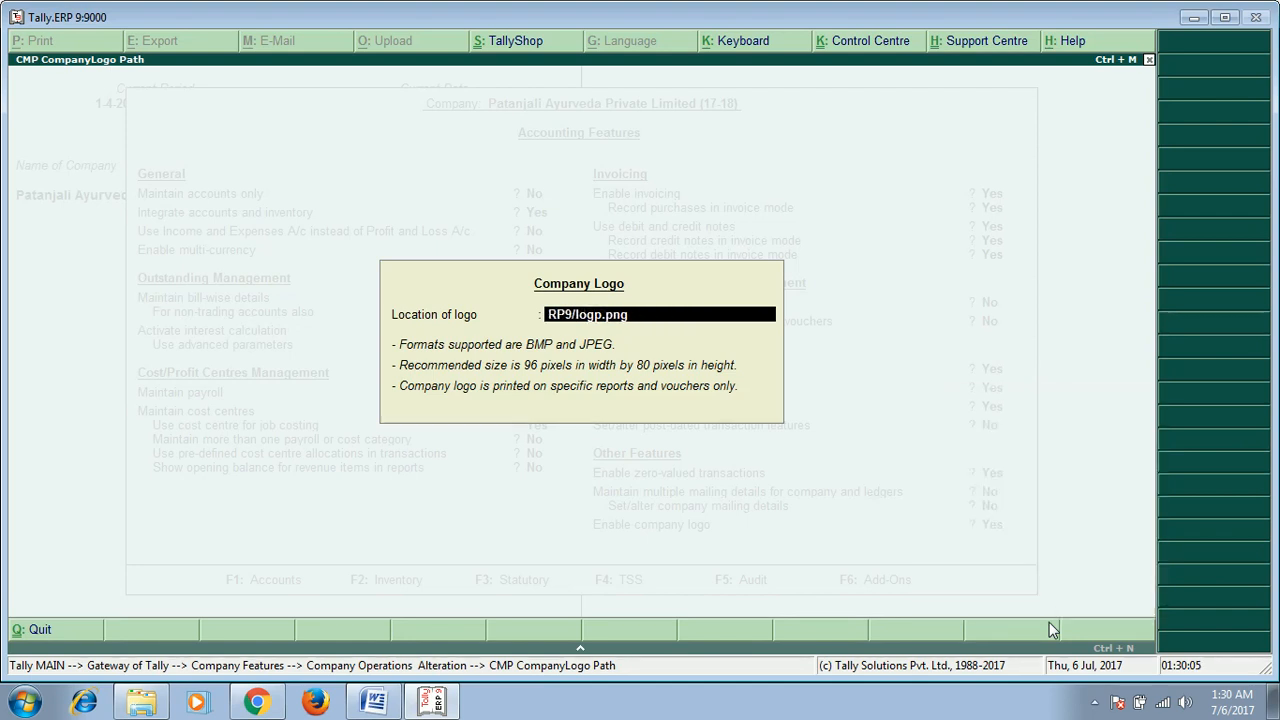
key(Delete)
key(Delete)
key(Return)
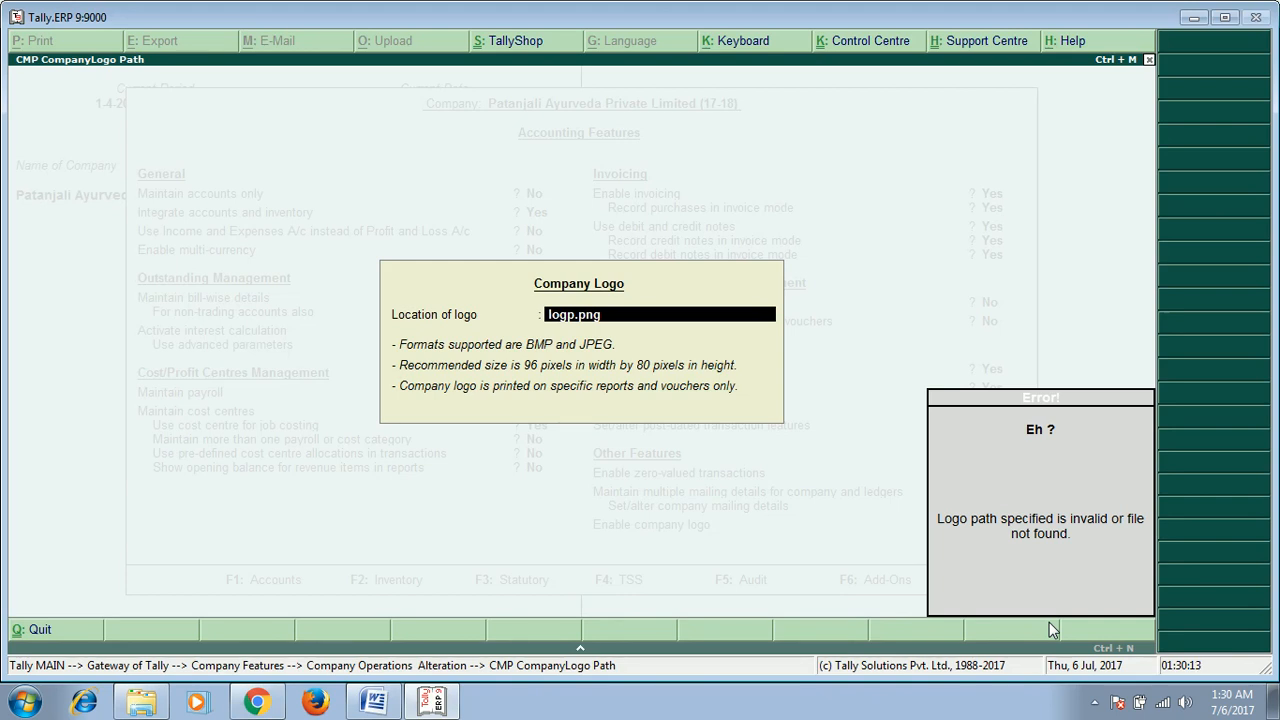
key(Escape)
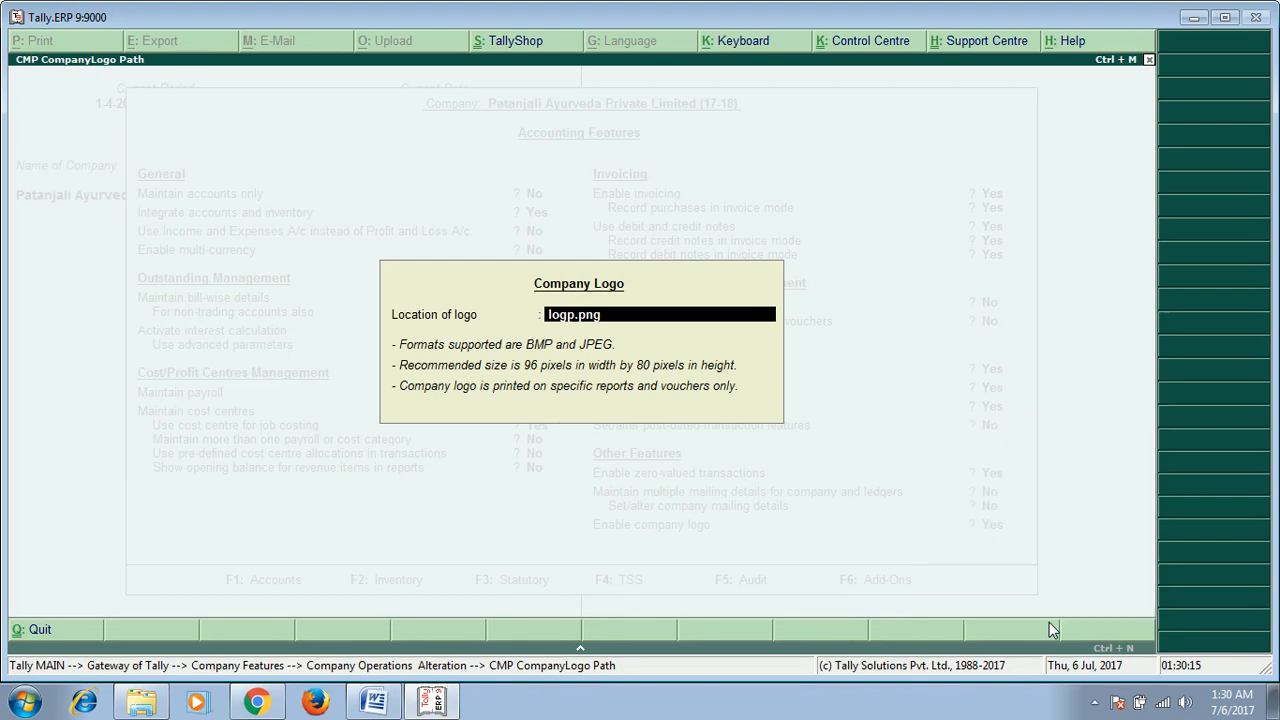
Step: Clear the logo location and try to accept it empty
key(BackSpace)
key(BackSpace)
key(BackSpace)
key(BackSpace)
key(BackSpace)
key(BackSpace)
key(BackSpace)
key(BackSpace)
key(Return)
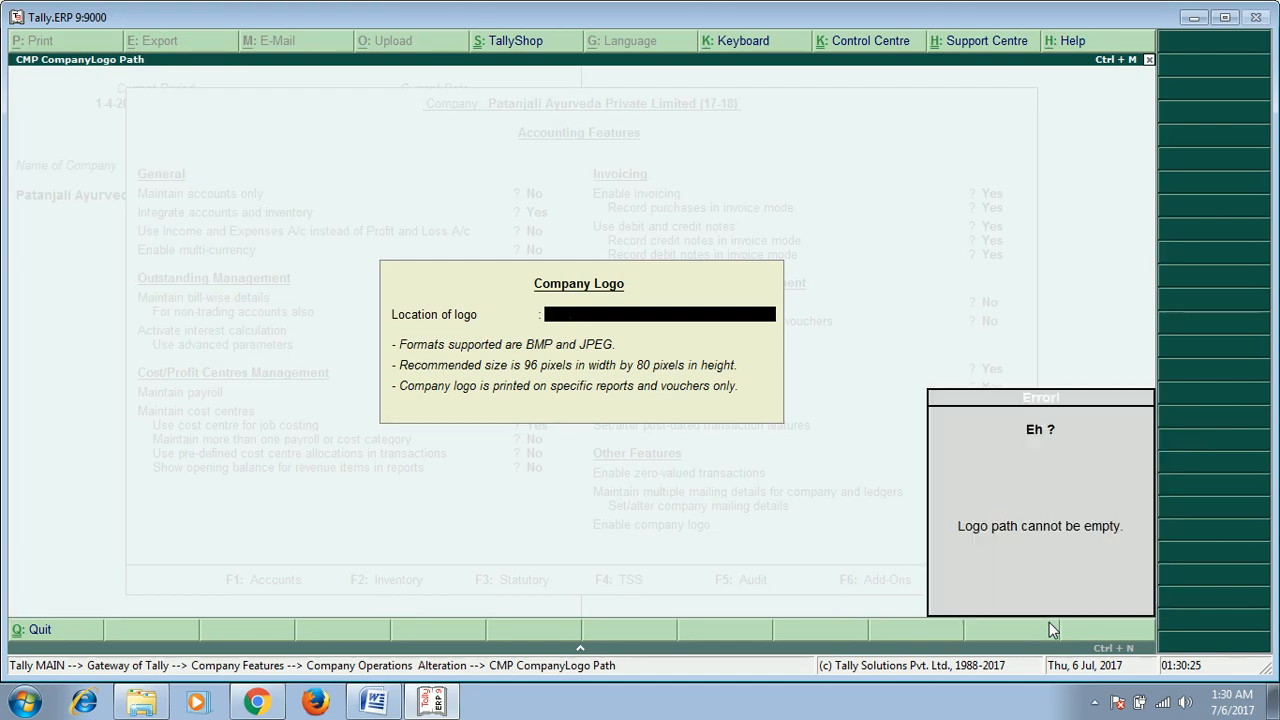
key(Escape)
key(y)
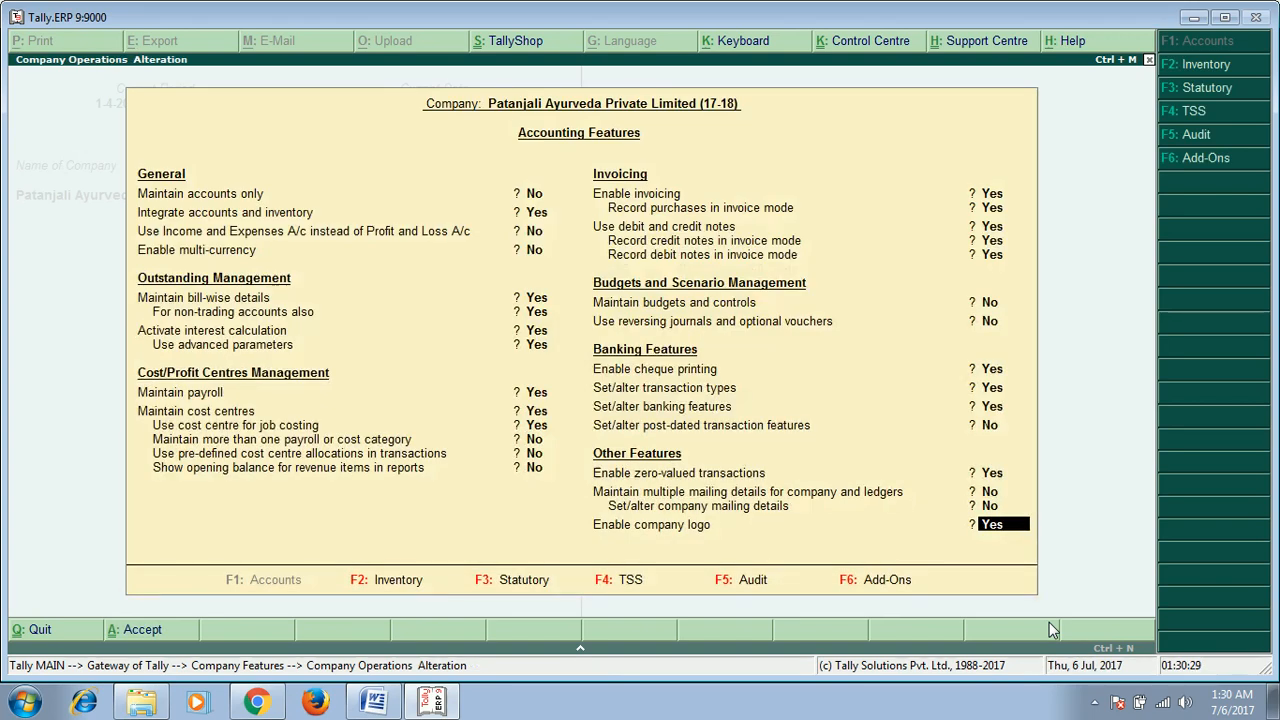
Step: Switch the company logo option off and accept the accounting features
text(y)
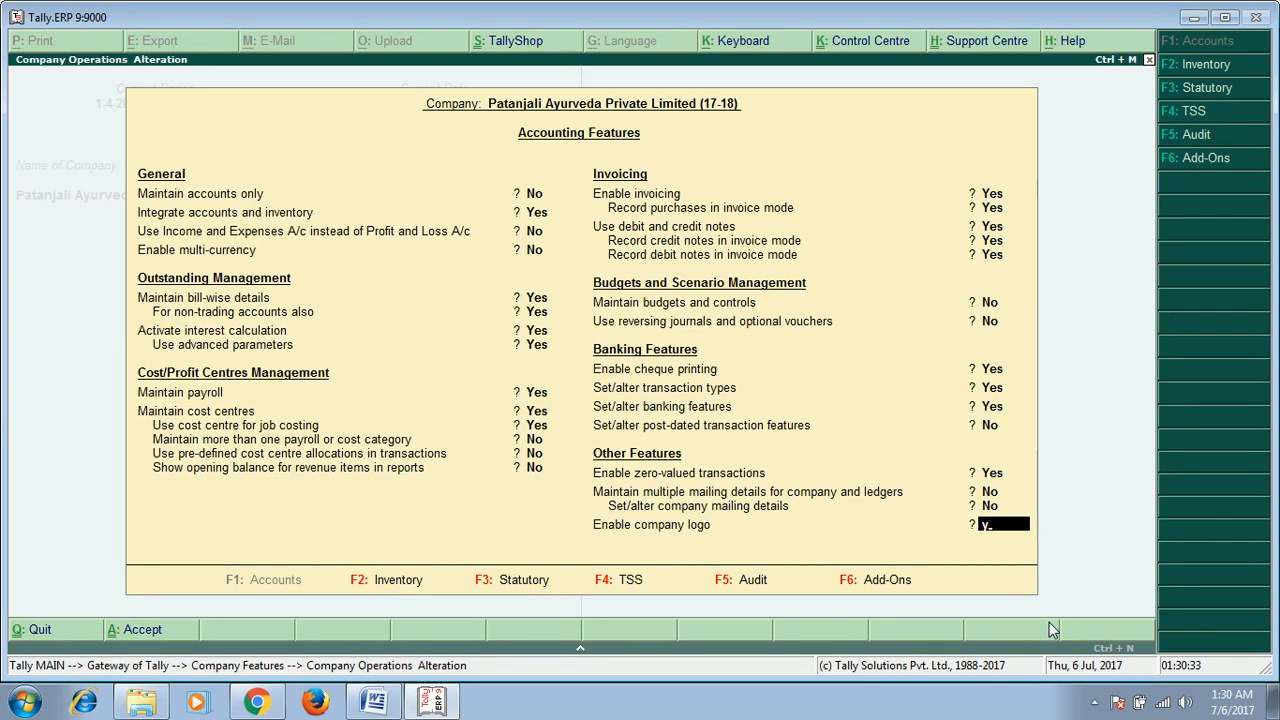
key(Return)
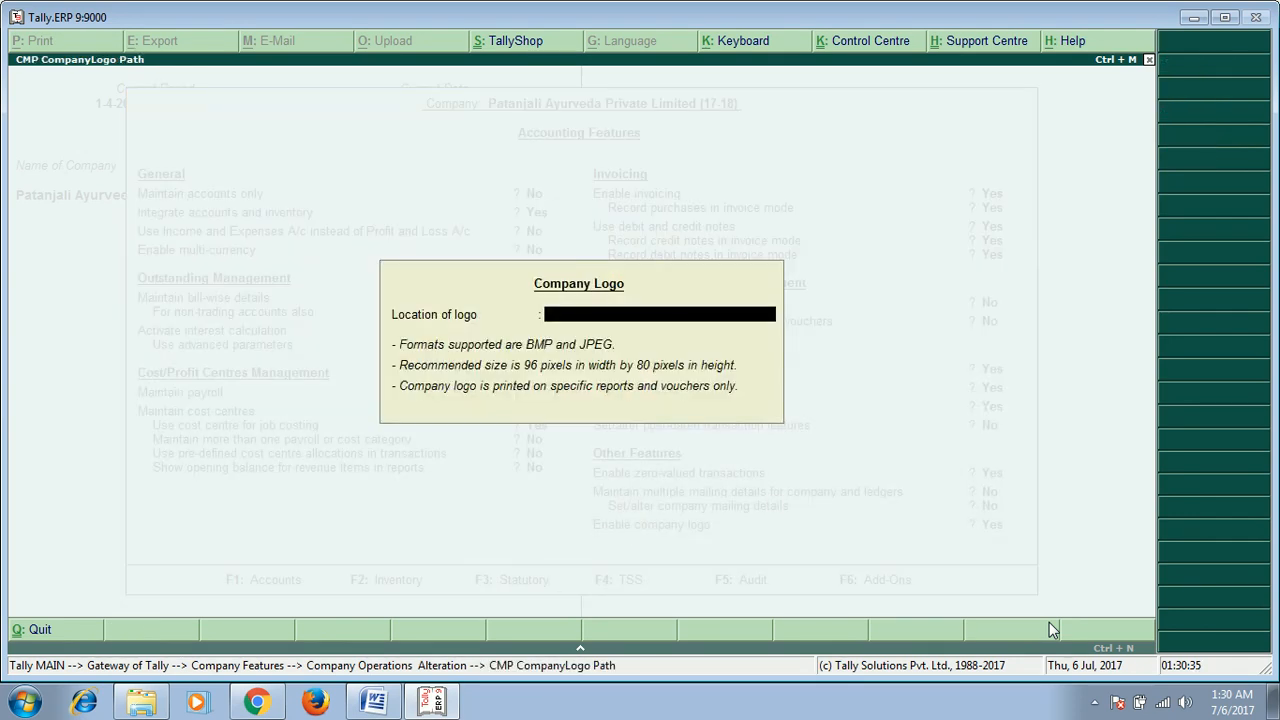
key(Escape)
key(y)
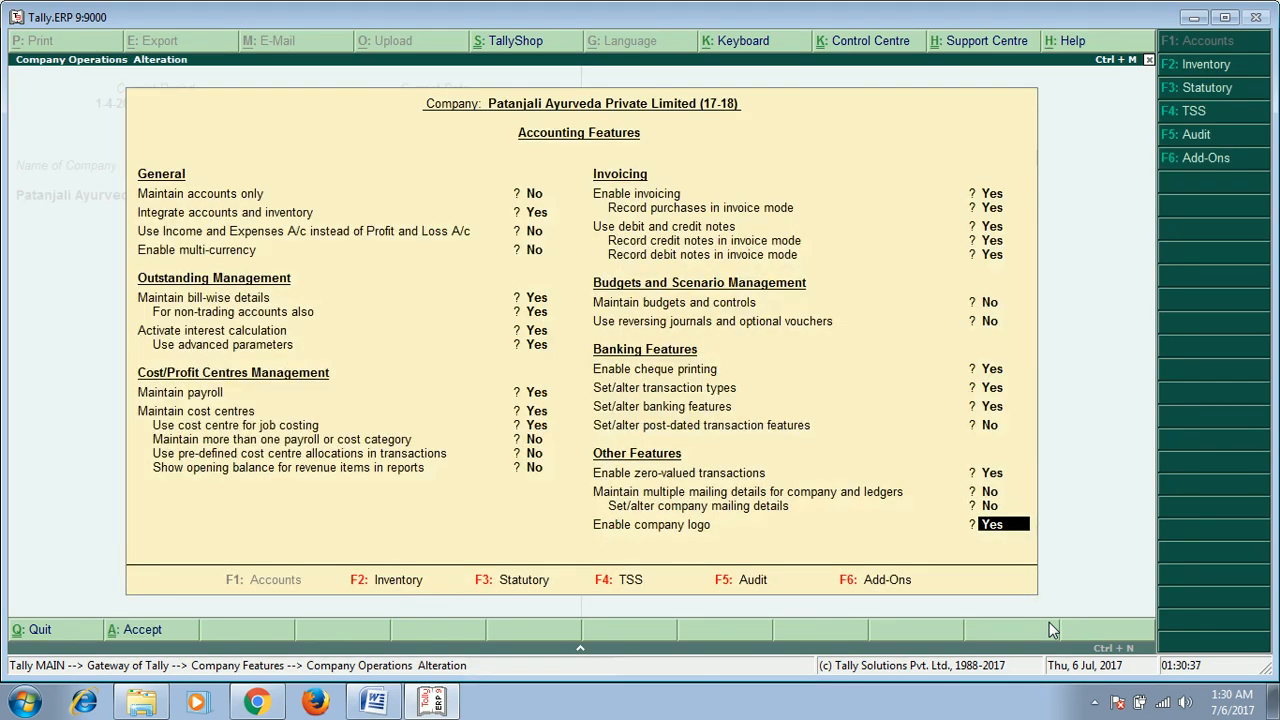
text(n)
key(Return)
key(y)
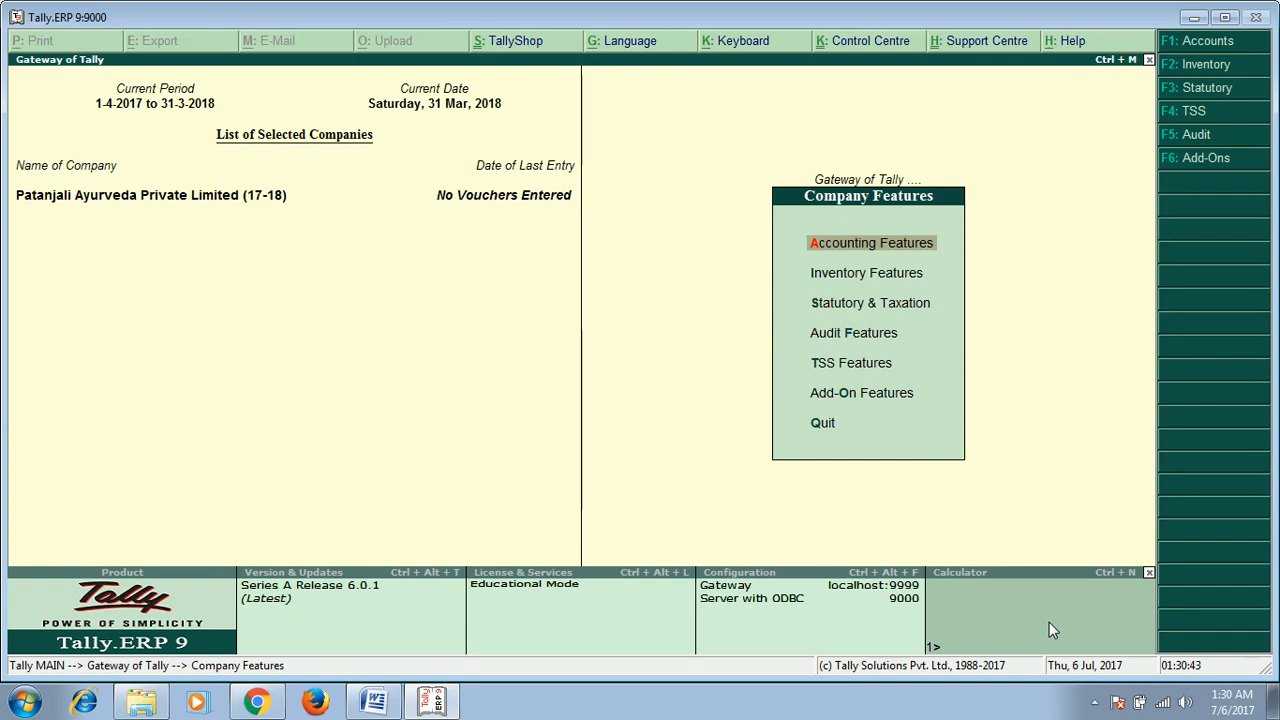
key(Escape)
key(Escape)
key(Escape)
key(Escape)
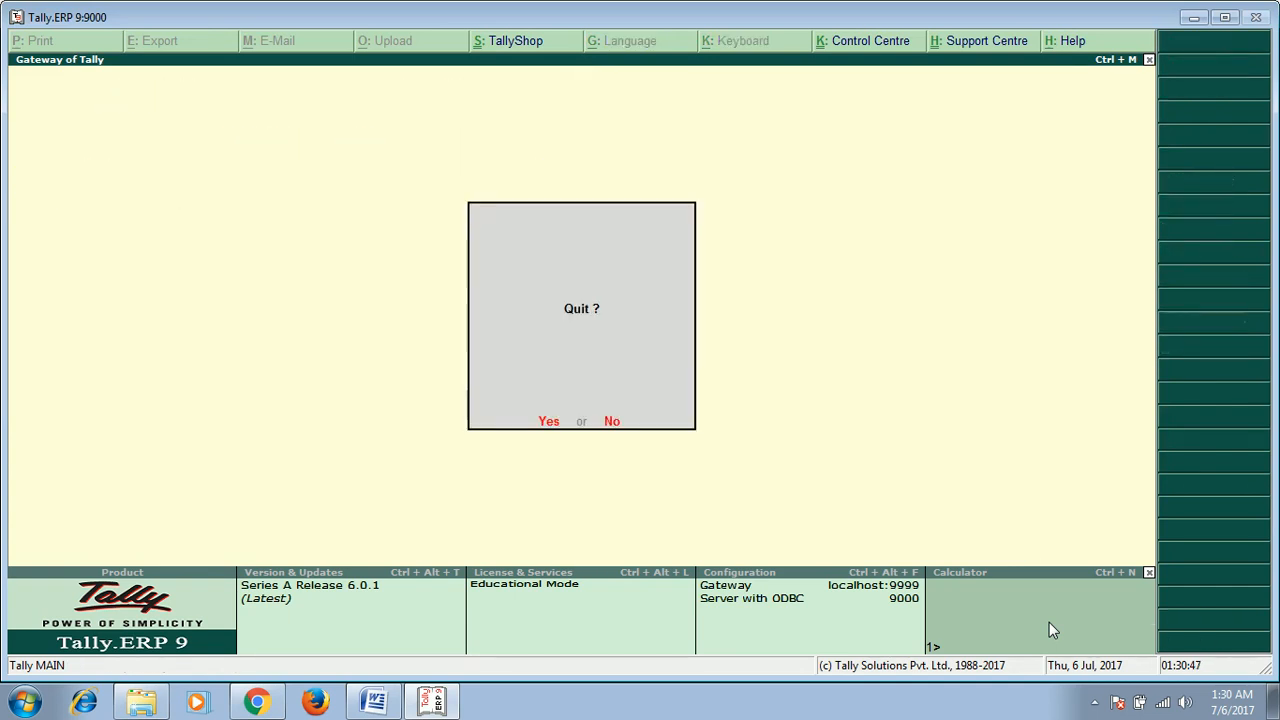
key(Escape)
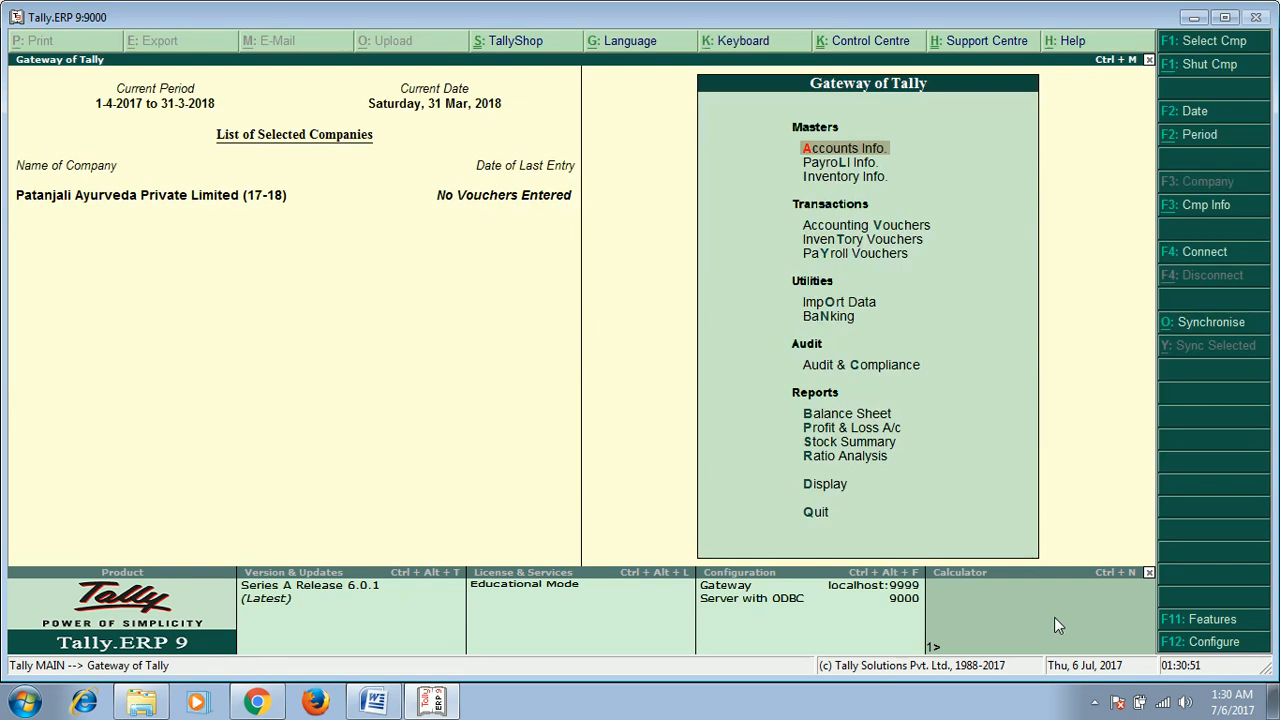
Step: Open the Inventory Features and enable multiple godowns and stock categories
click(1213, 621)
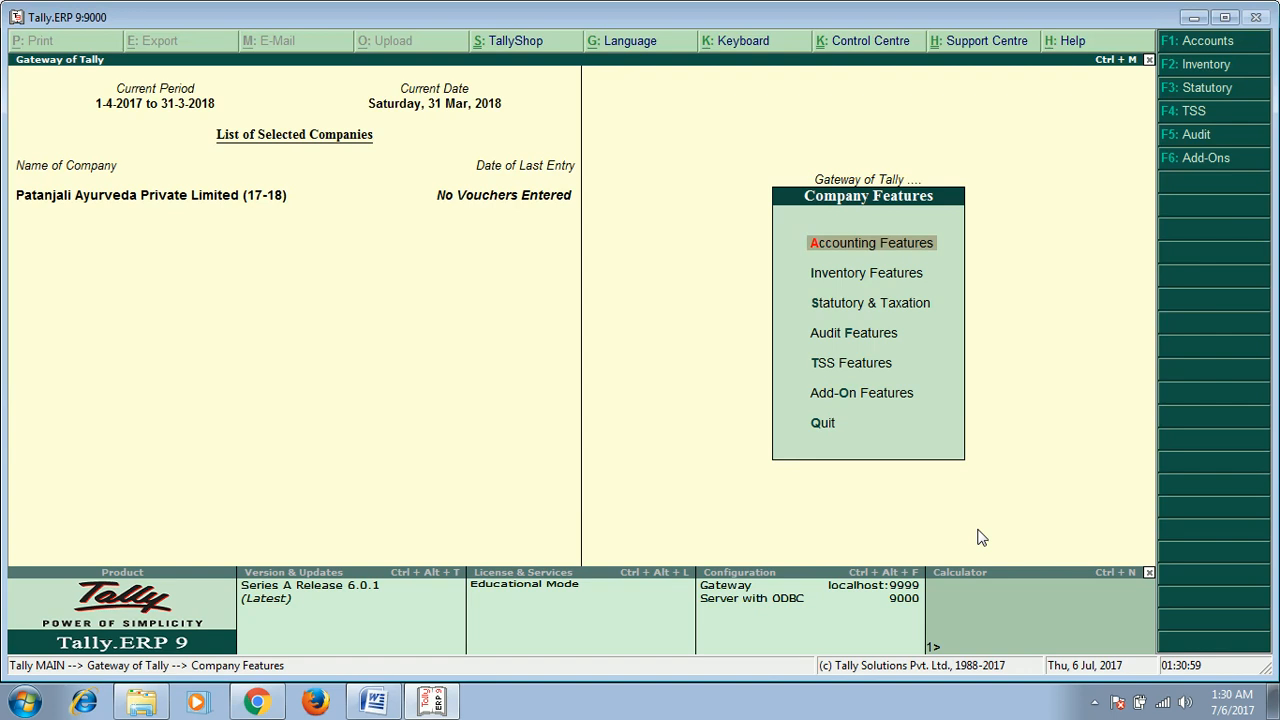
key(Down)
key(Down)
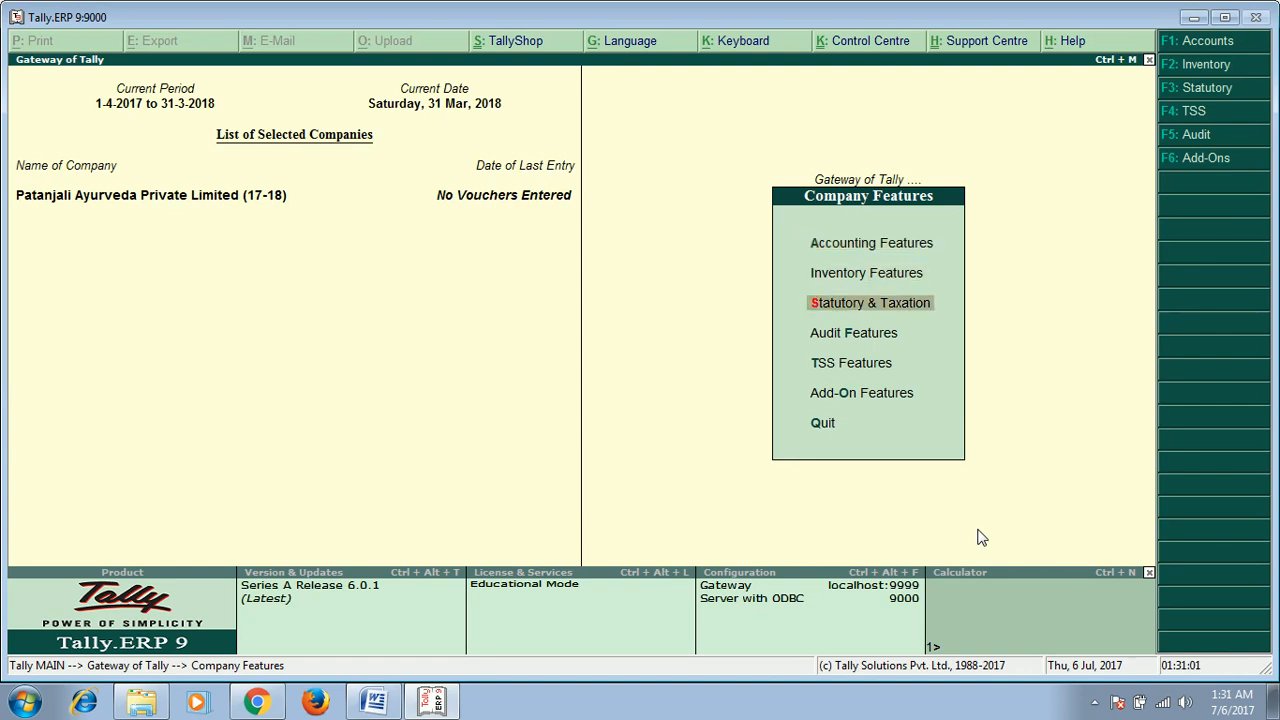
key(Up)
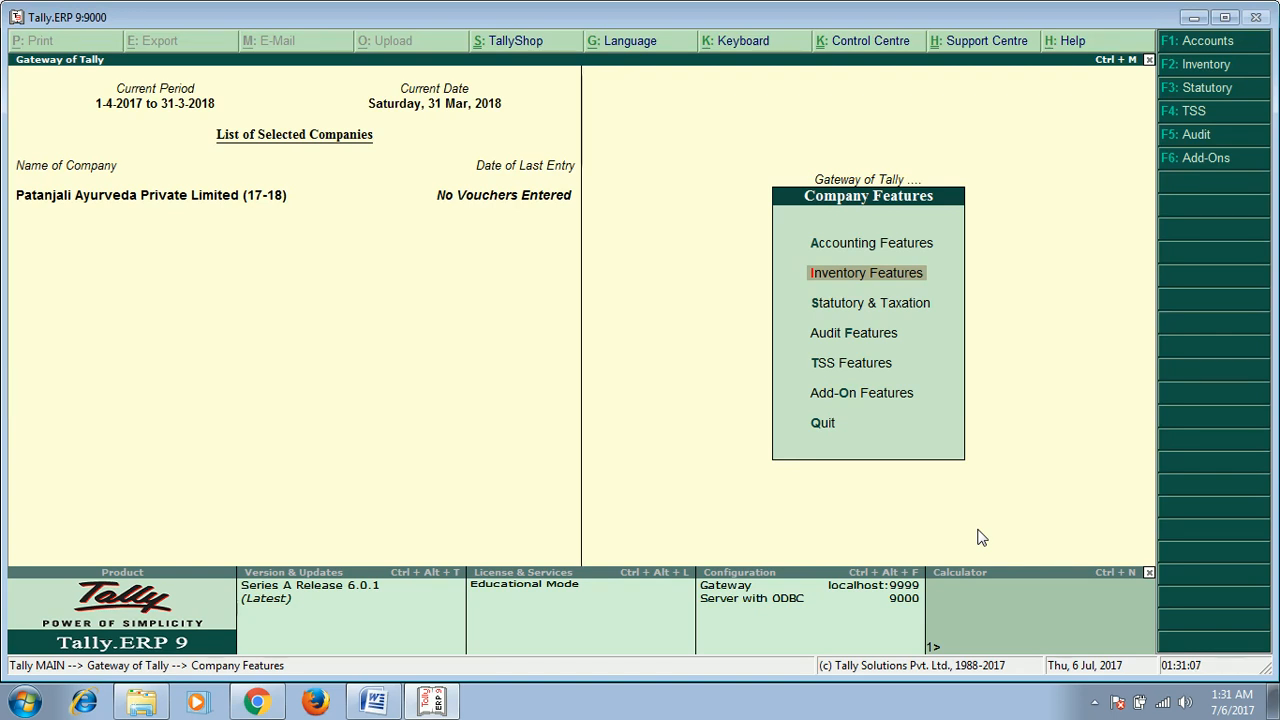
key(Return)
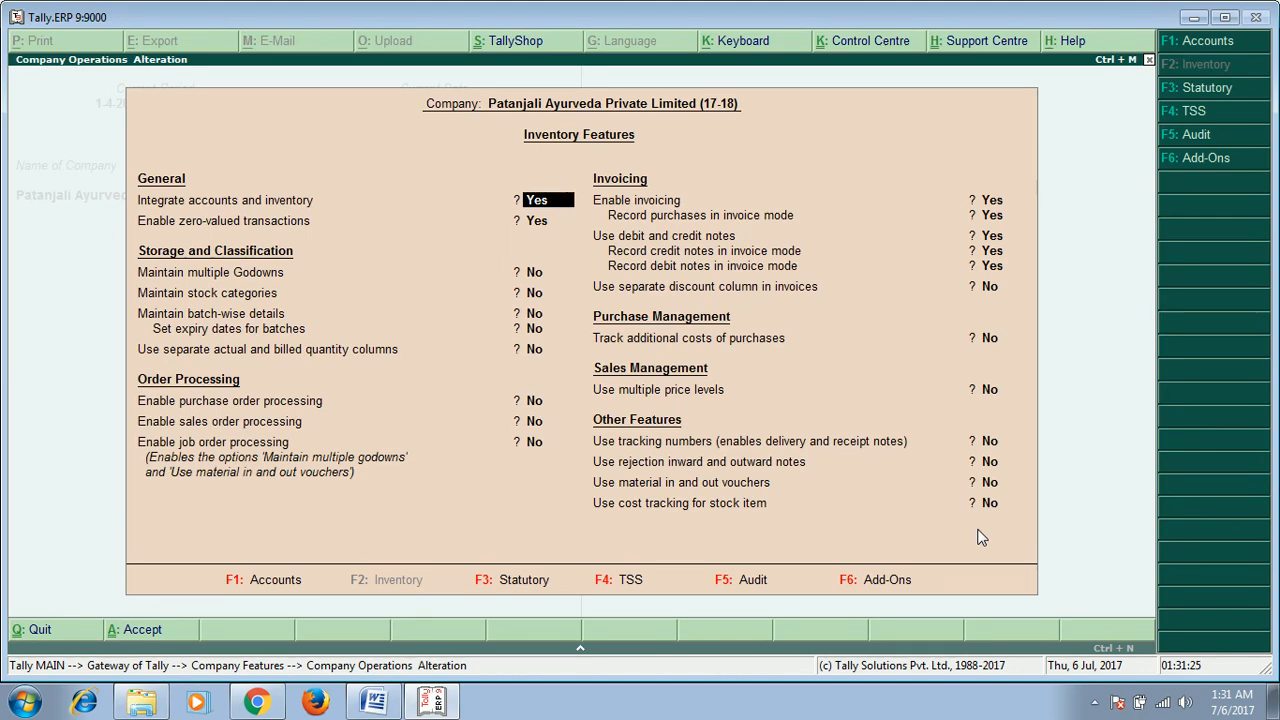
key(Return)
key(Return)
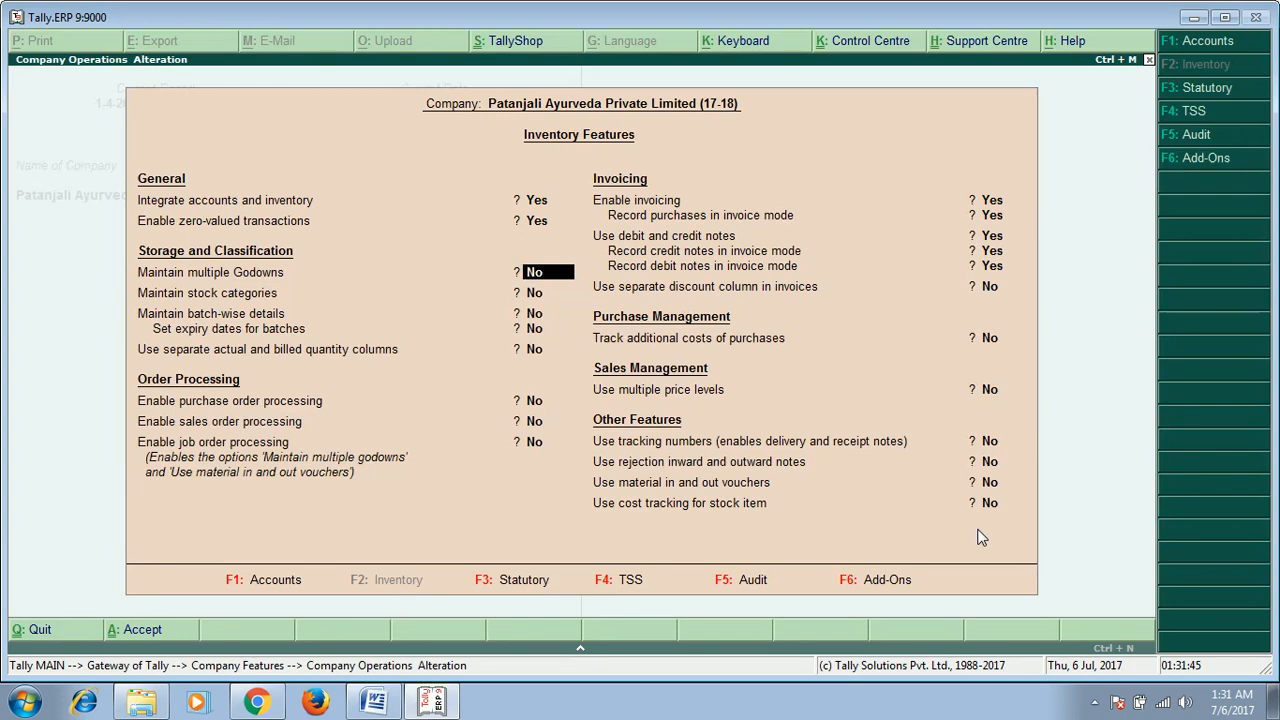
text(y)
key(Return)
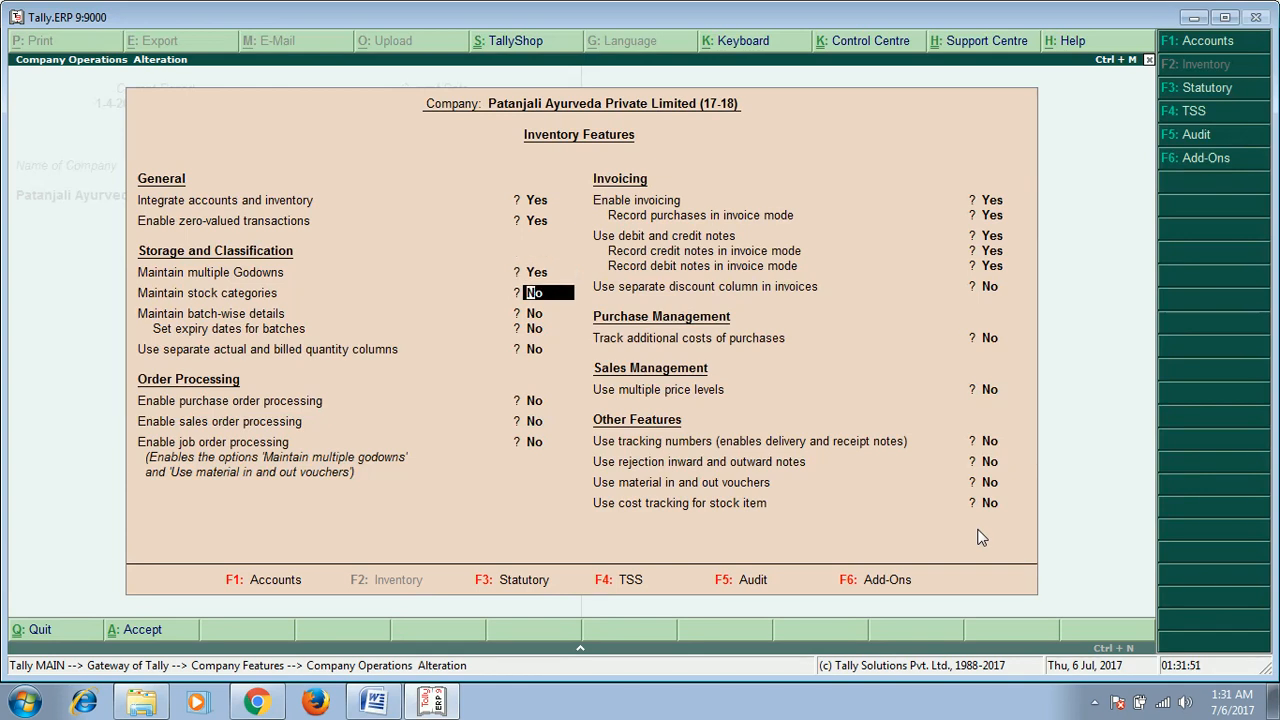
text(y)
key(Return)
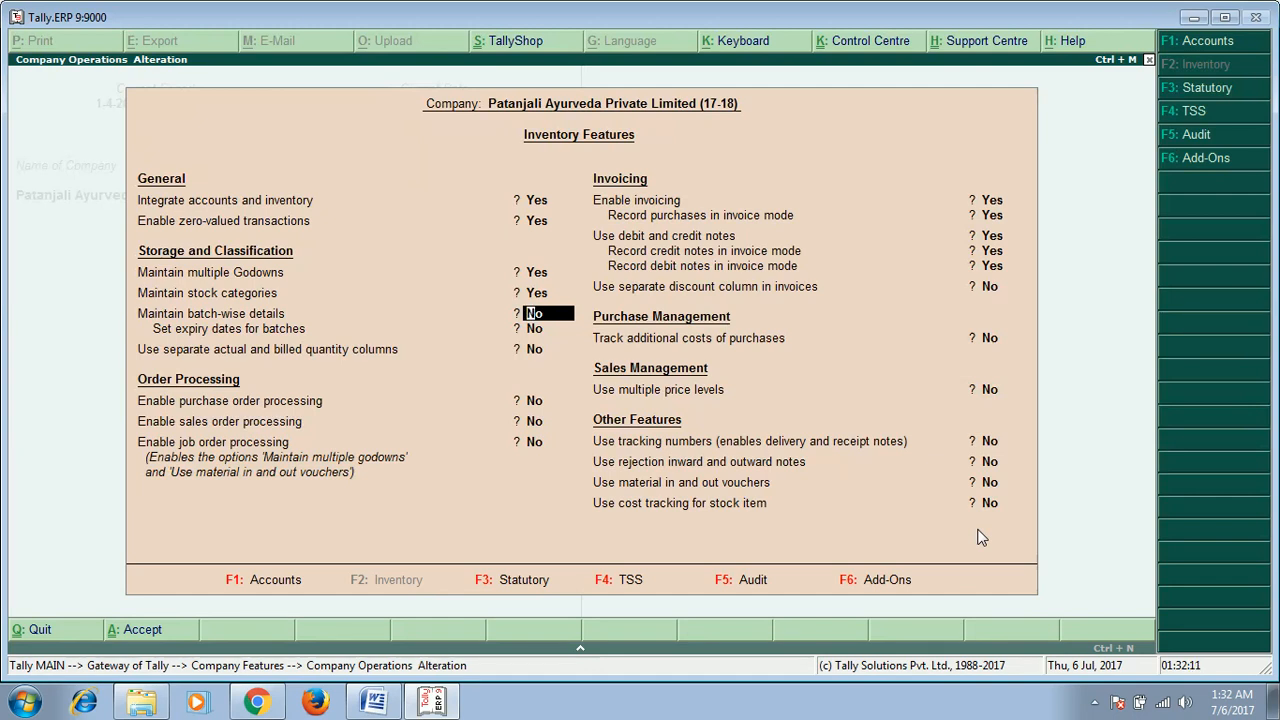
Step: Enable batch-wise details, expiry dates for batches, and separate actual and billed quantity columns
text(y)
key(Return)
text(y)
key(Return)
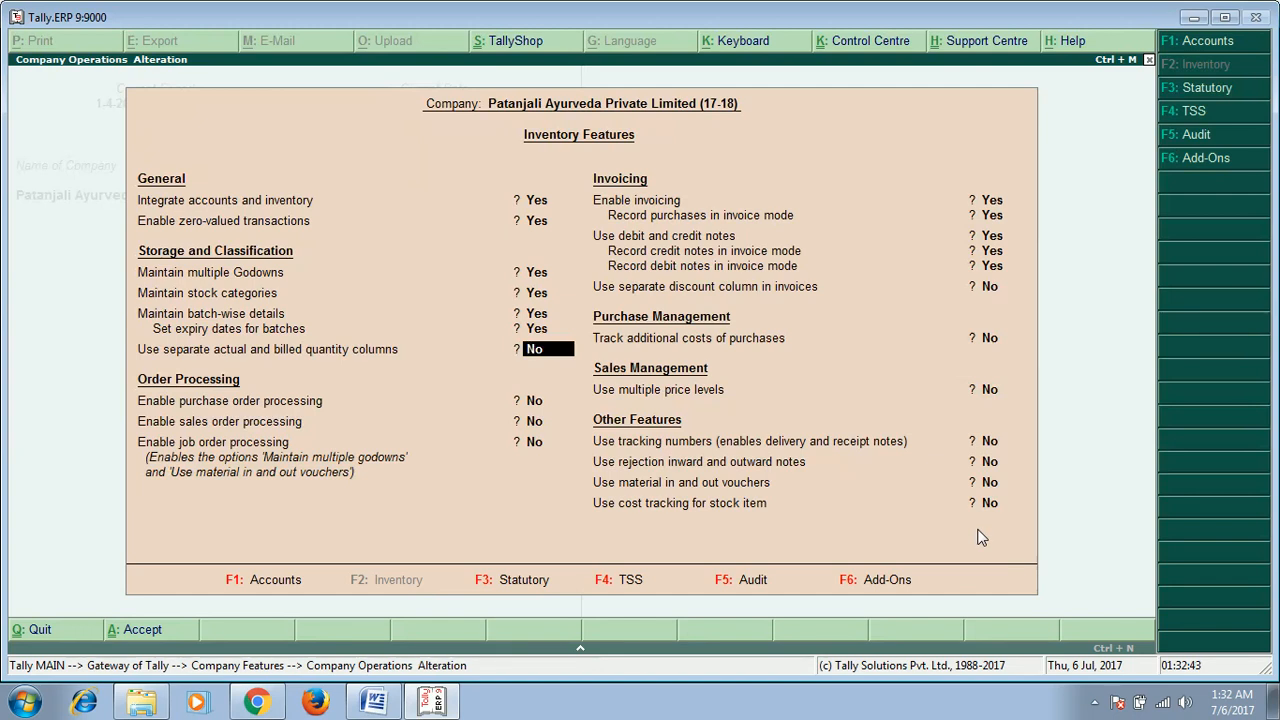
text(y)
key(Return)
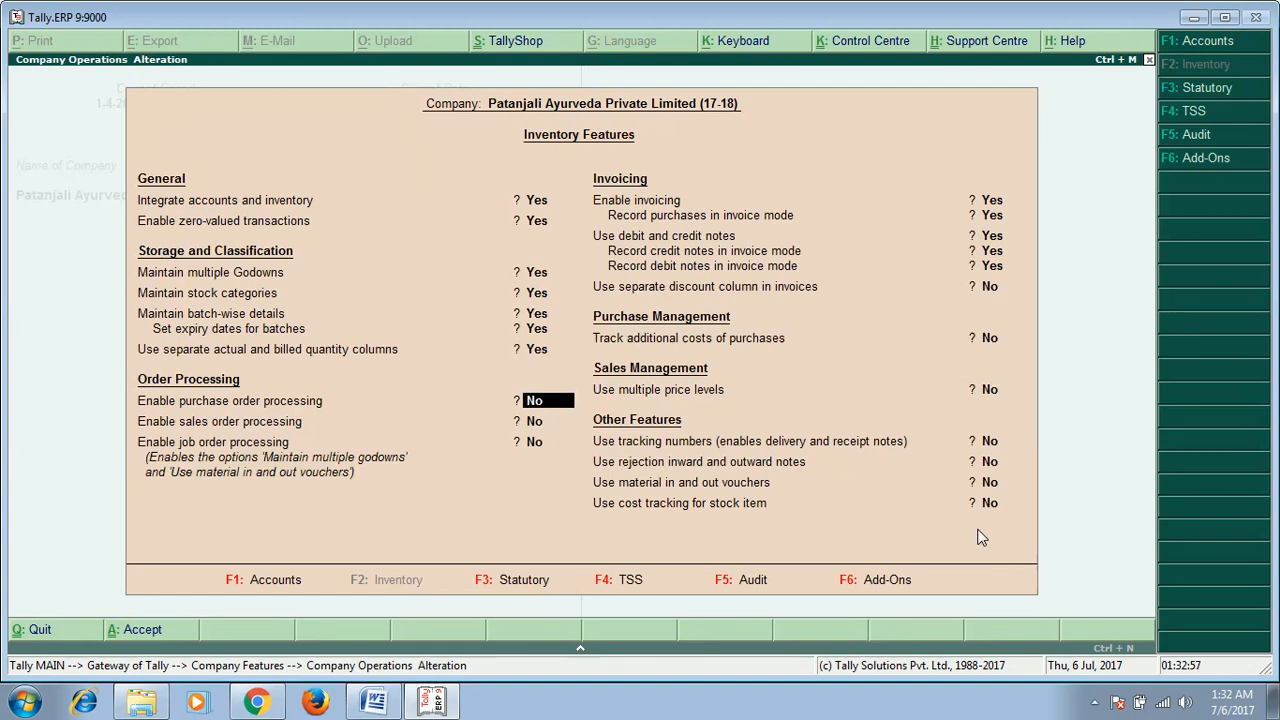
Step: Enable purchase order, sales order and job order processing
text(y)
key(Return)
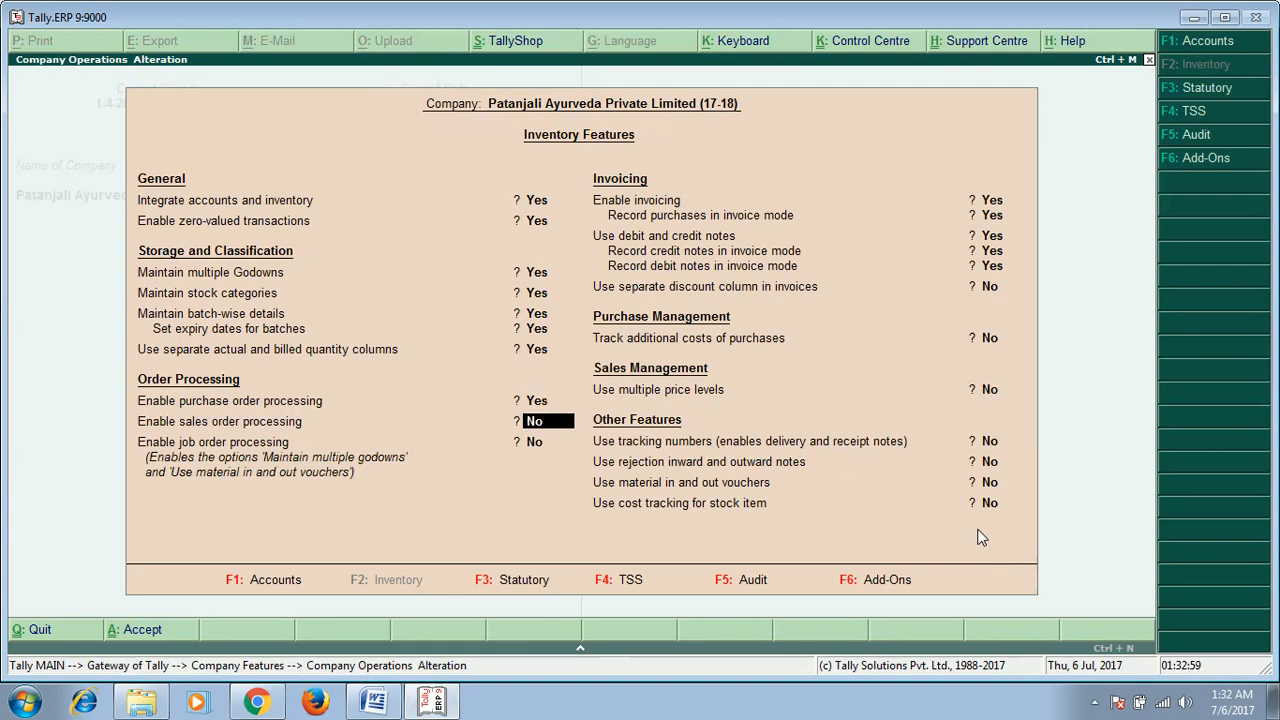
text(y)
key(Return)
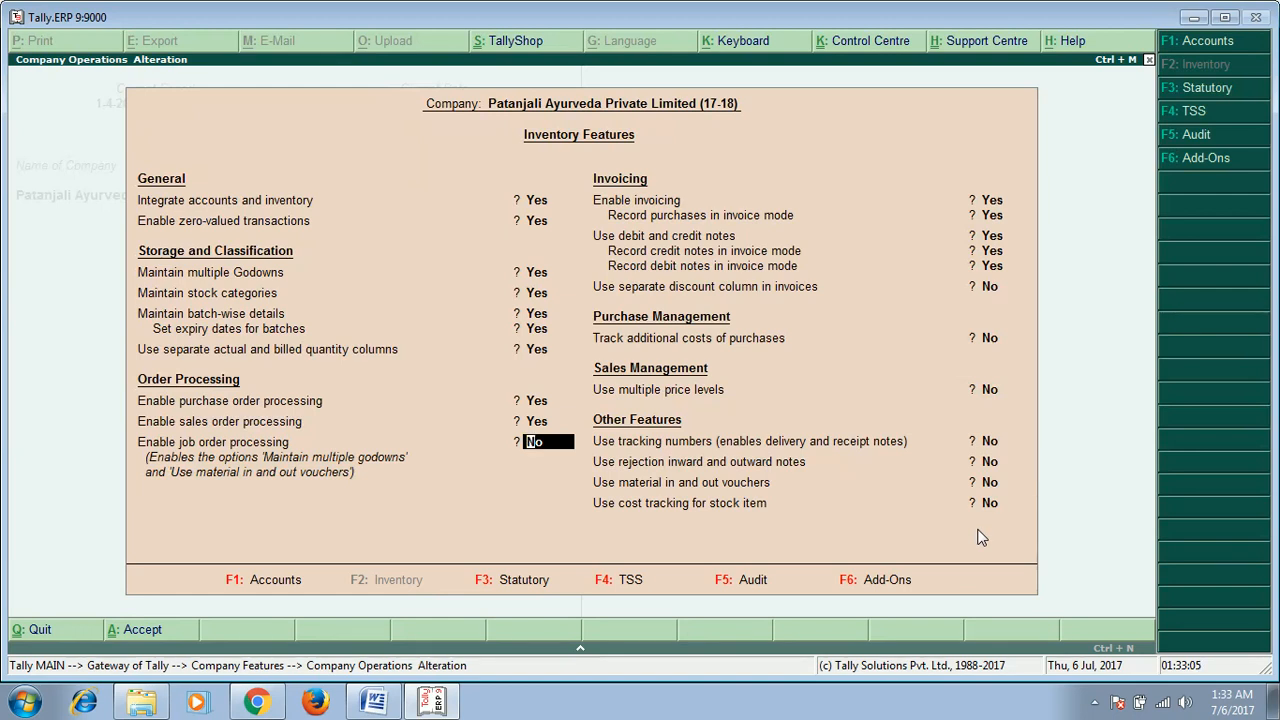
text(y)
key(Return)
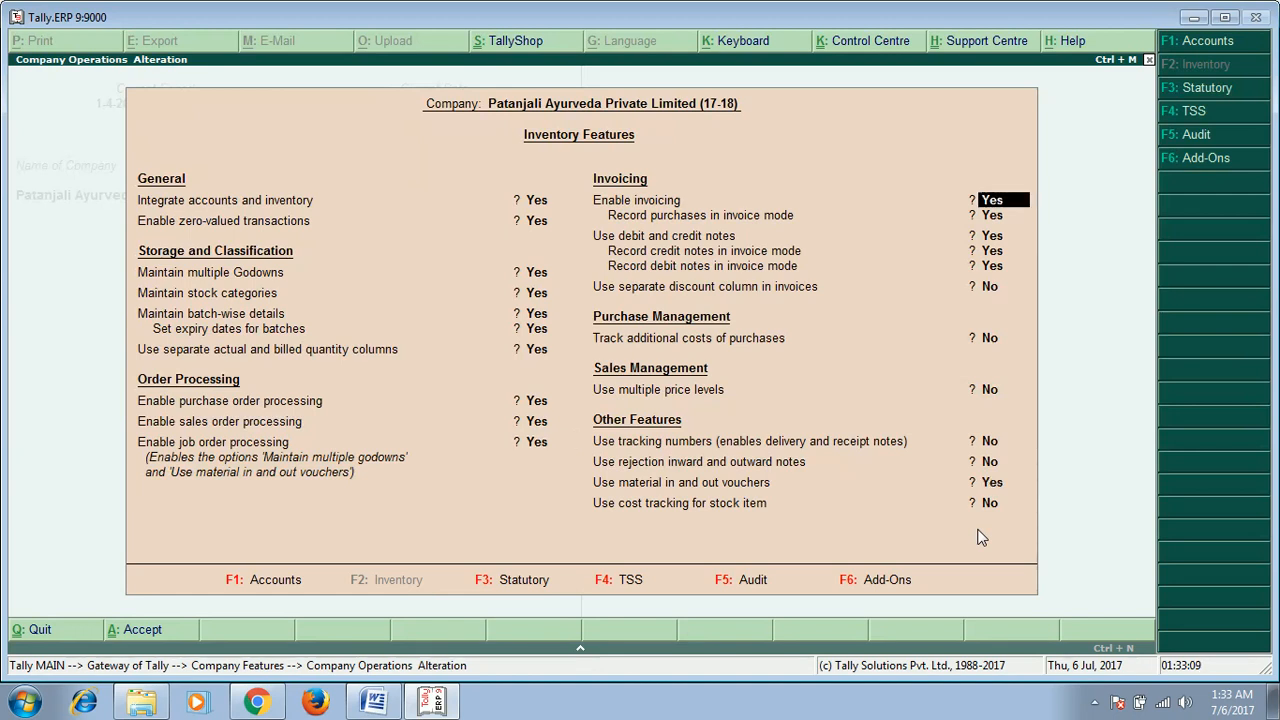
Step: Enable the separate discount column in invoices, keeping the invoicing and debit/credit note options as they are
key(Return)
key(Return)
key(Return)
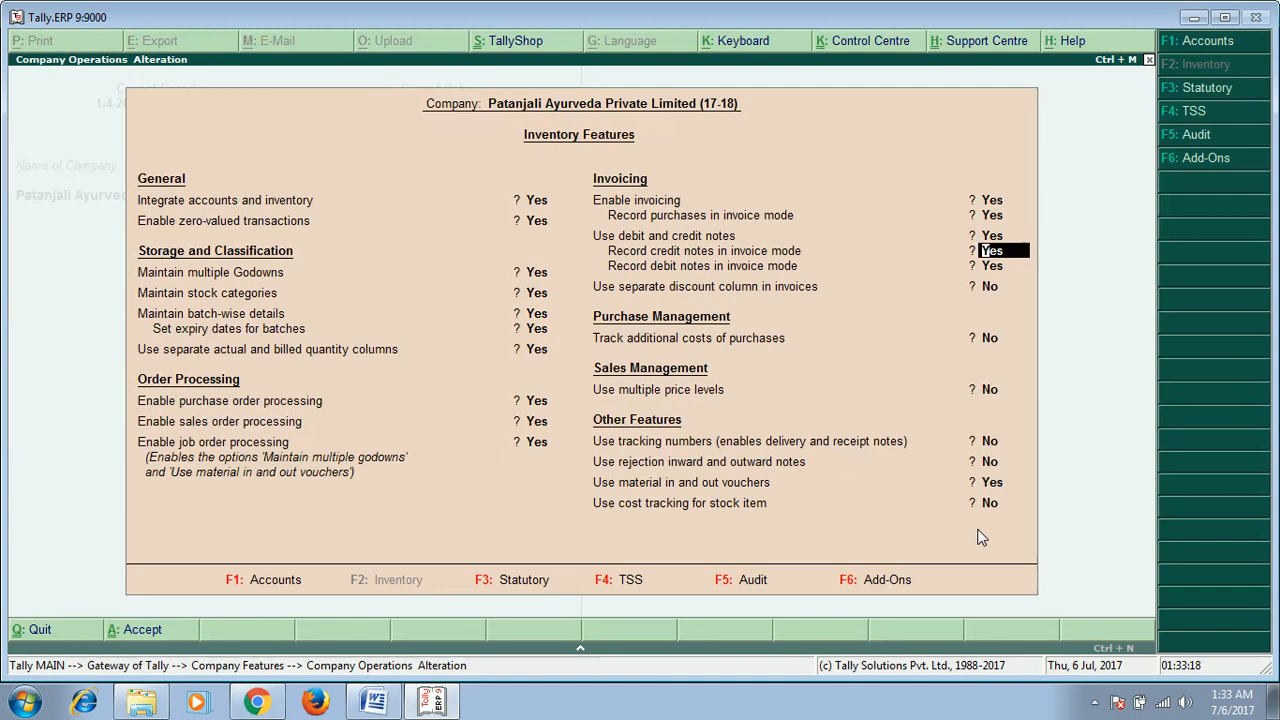
key(Return)
key(Return)
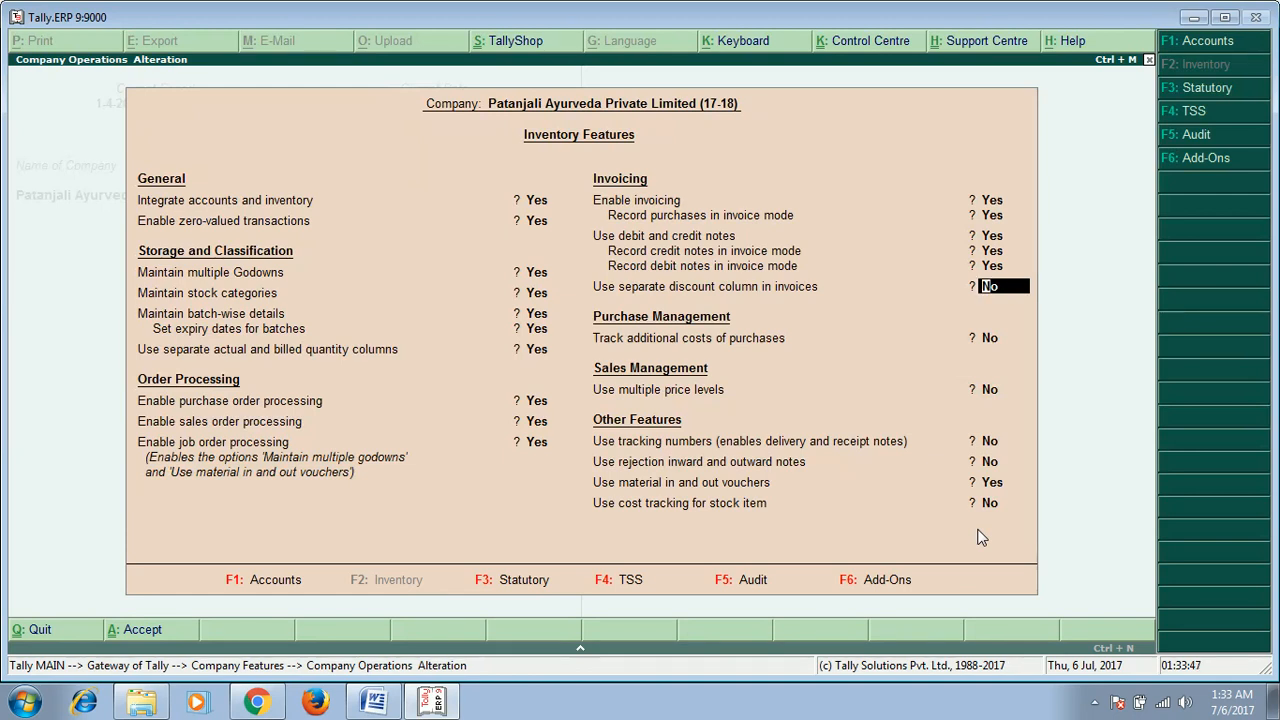
text(y)
key(Return)
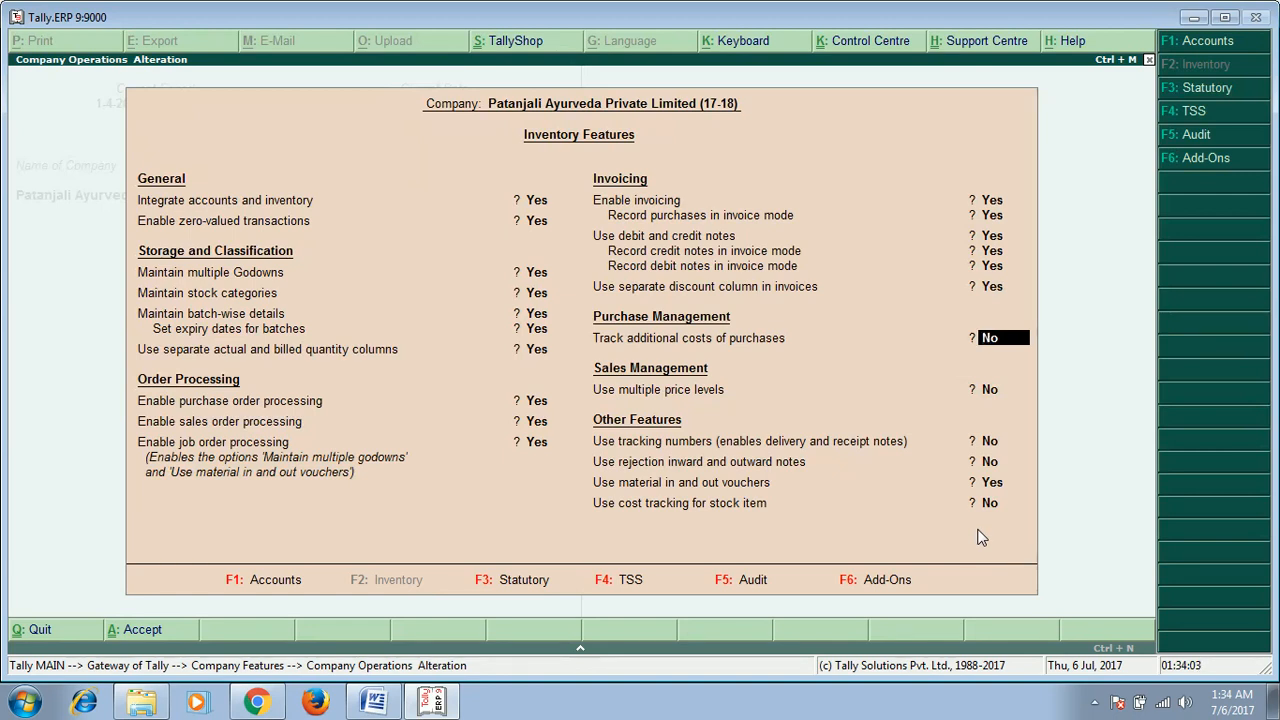
Step: Accept the inventory features and return to the Gateway of Tally
key(Return)
key(Return)
key(Return)
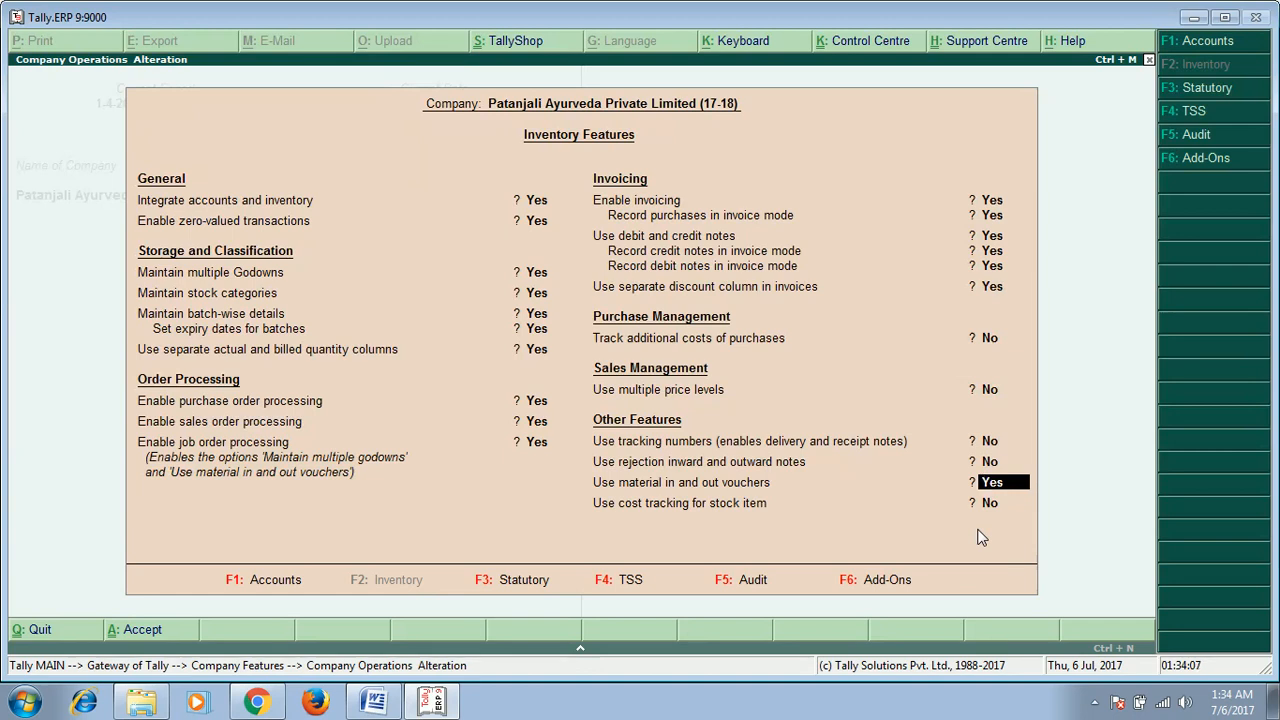
key(Return)
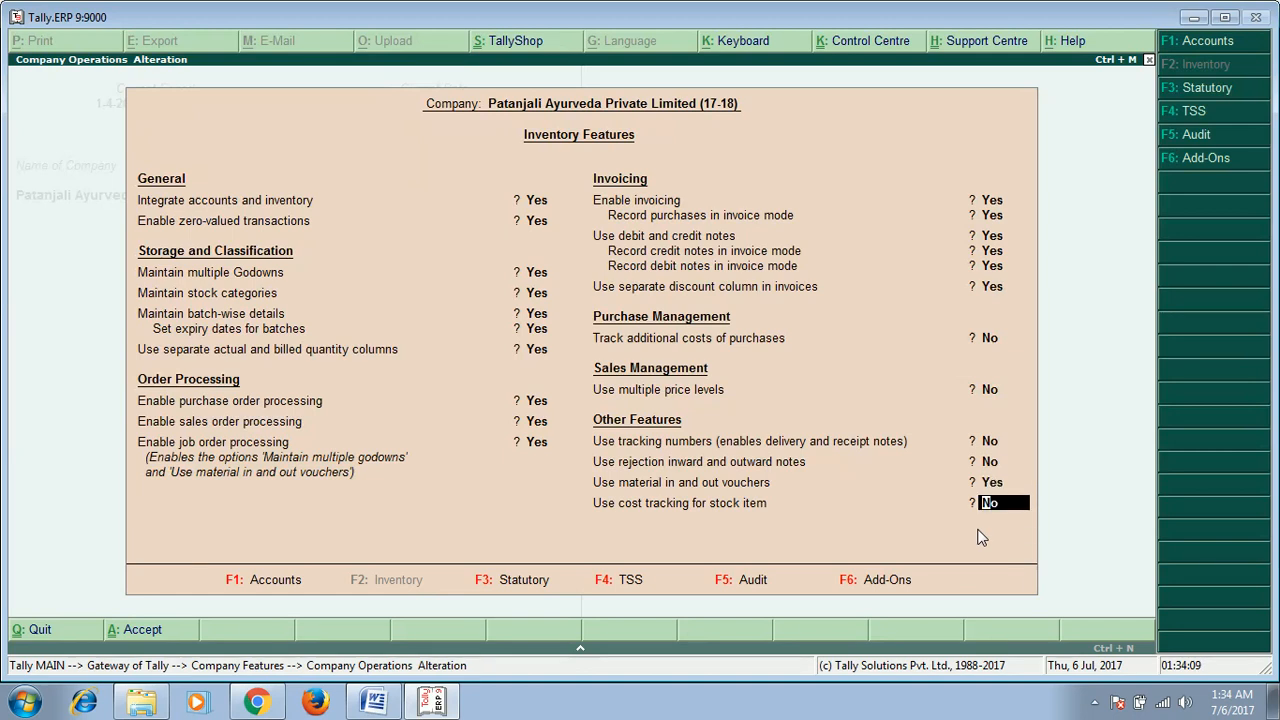
key(Return)
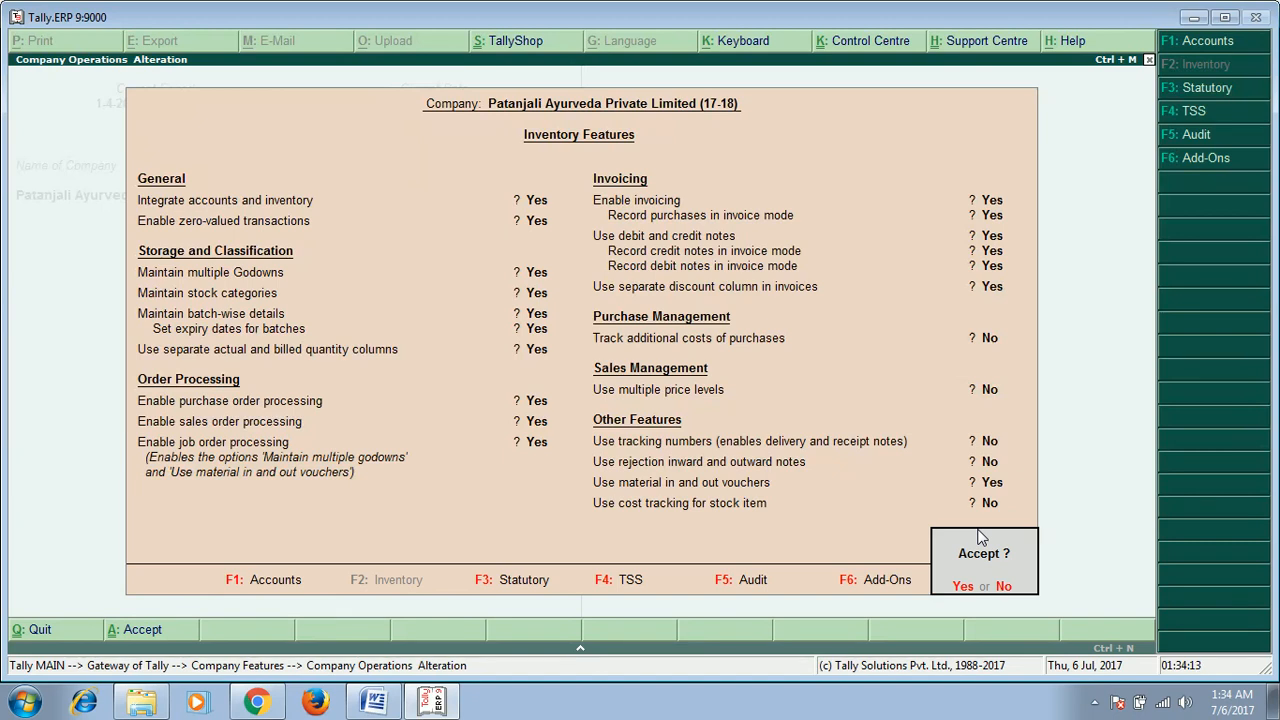
key(Return)
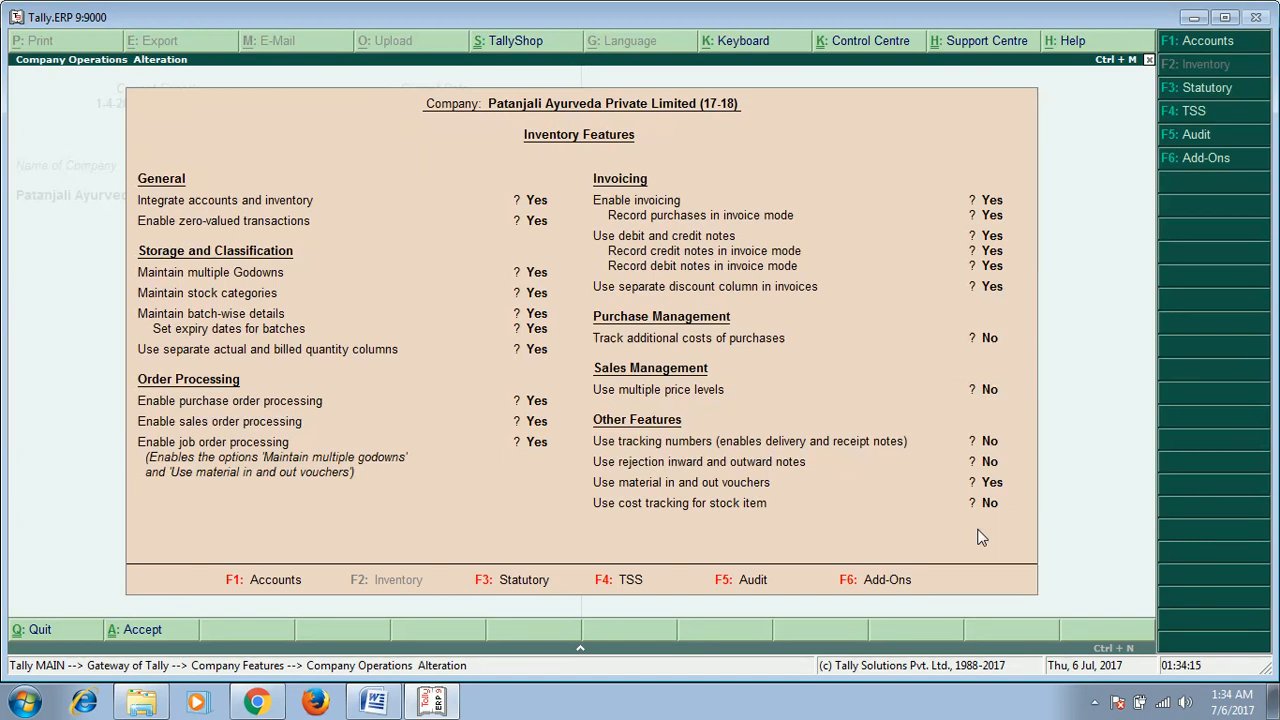
key(Escape)
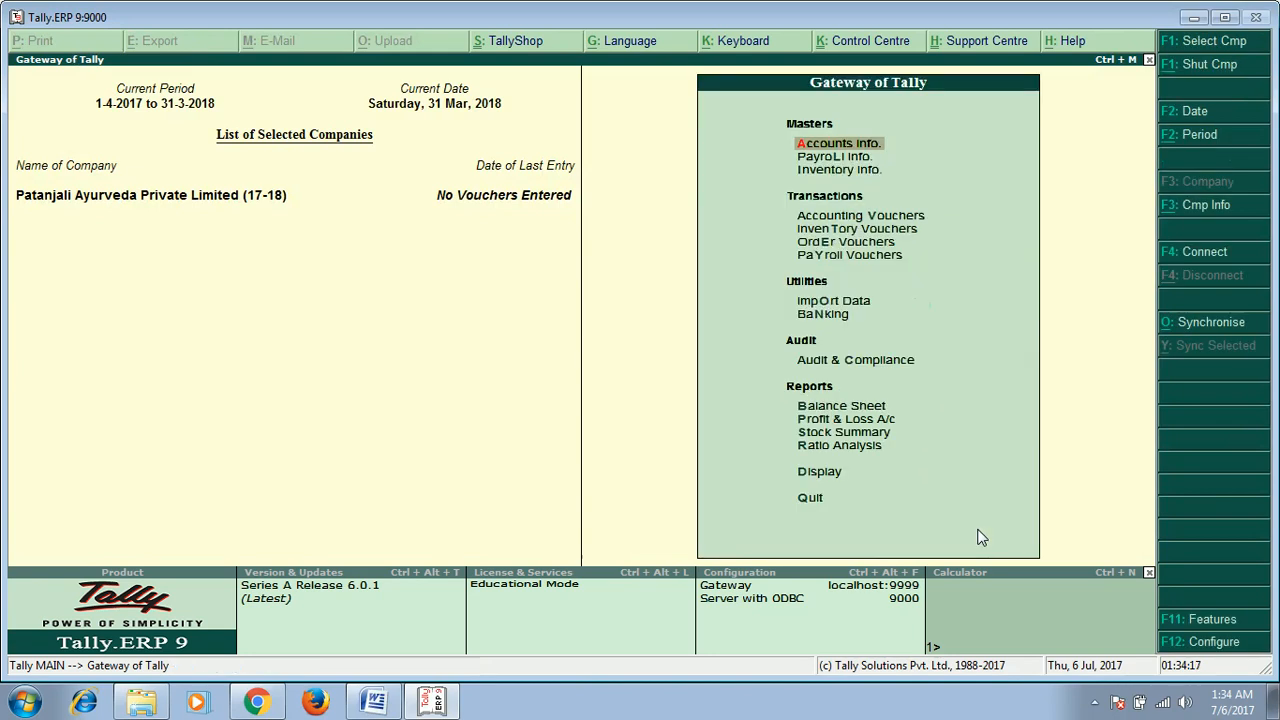